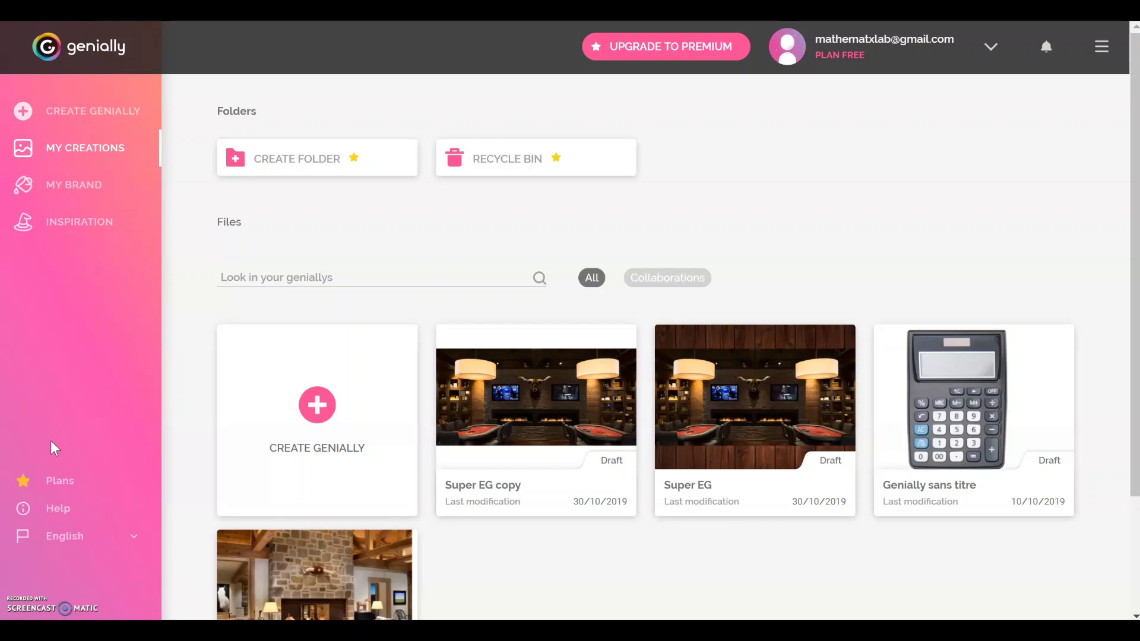
Open the Super EG creation in the editor and start its preview on the games room page.
click(569, 396)
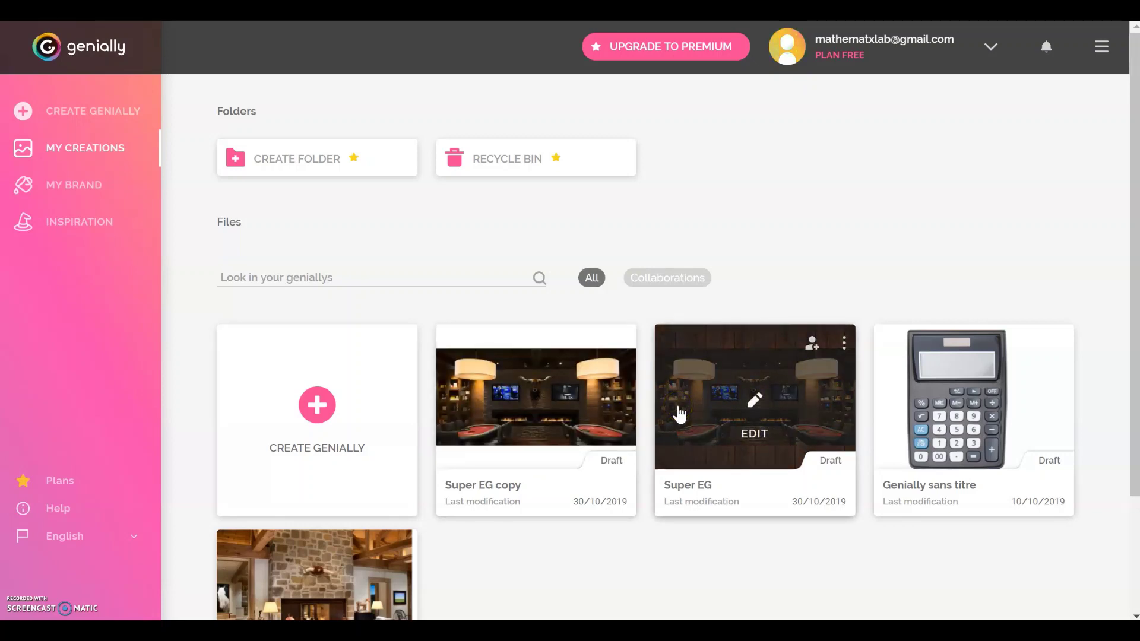
click(695, 422)
click(706, 417)
click(713, 392)
click(698, 393)
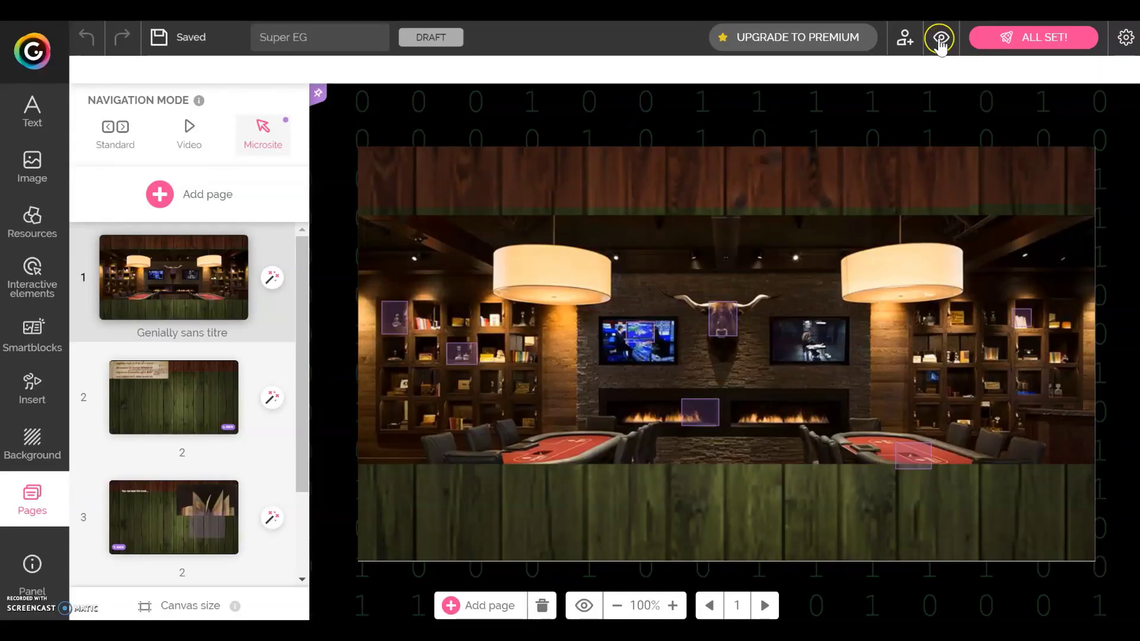
click(940, 41)
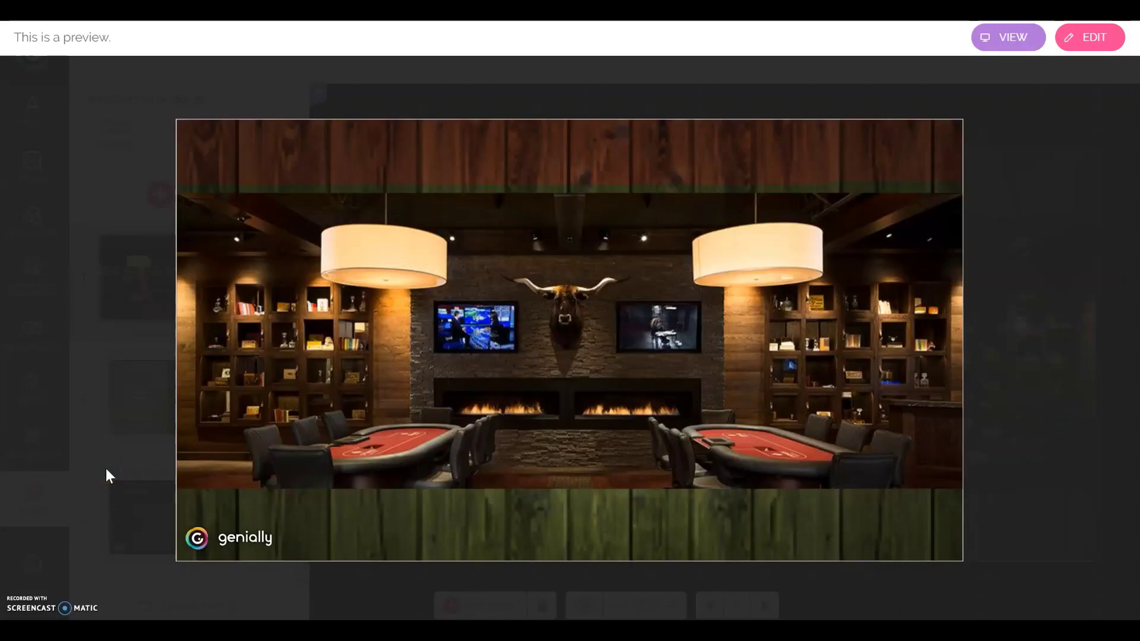
click(100, 444)
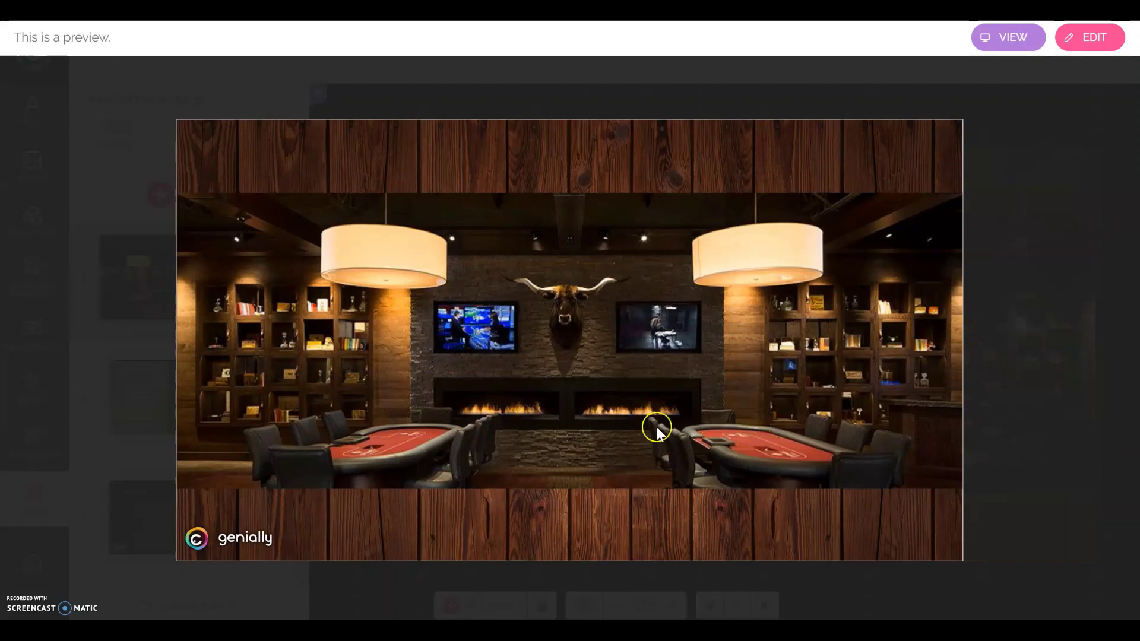
Examine the playing cards found on the poker table, testing the hidden questions on several cards, and return to the room.
click(764, 452)
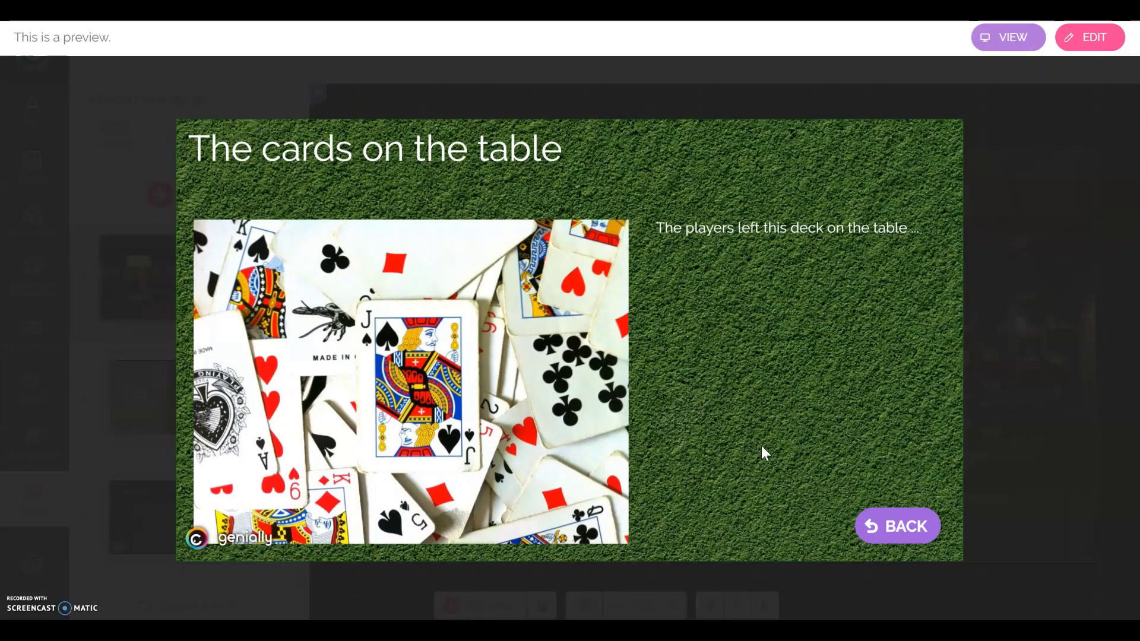
click(541, 399)
click(545, 374)
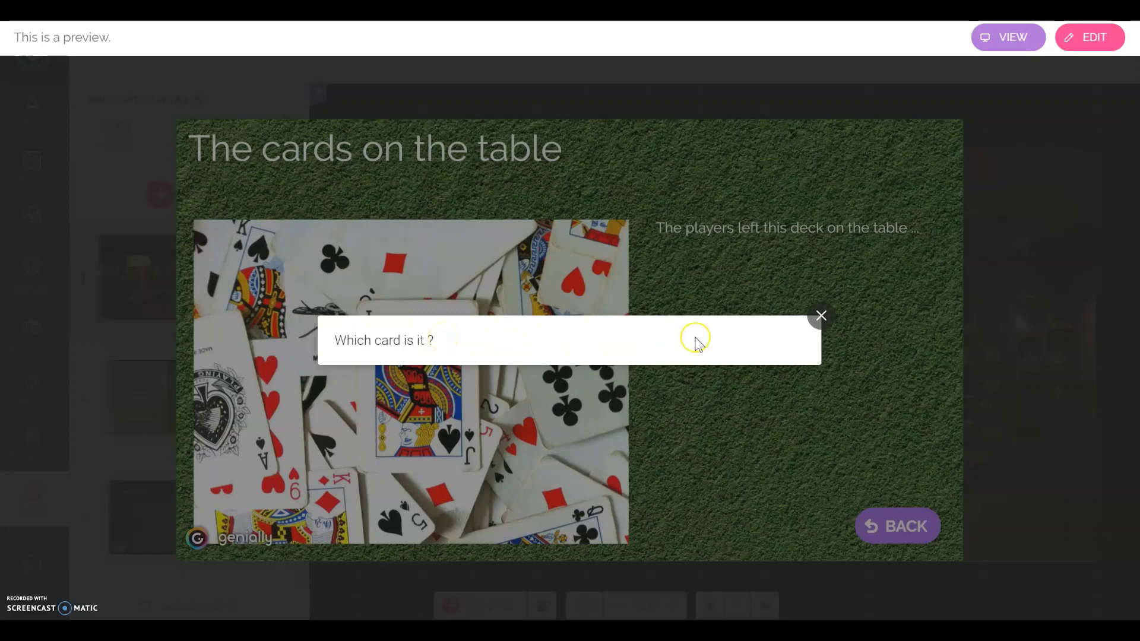
click(820, 315)
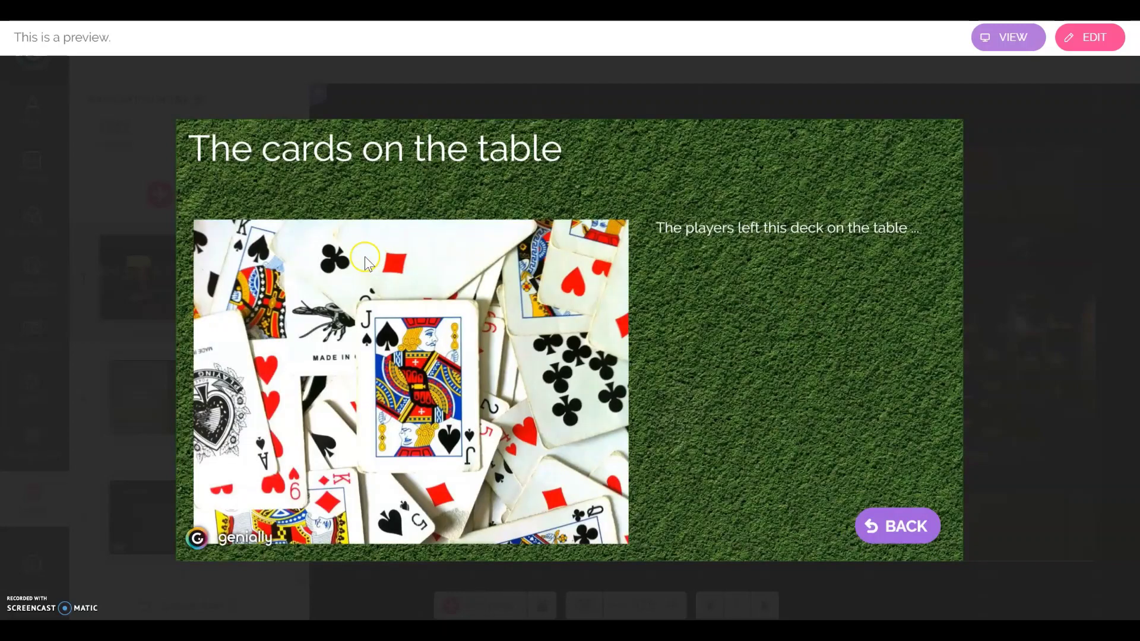
click(397, 263)
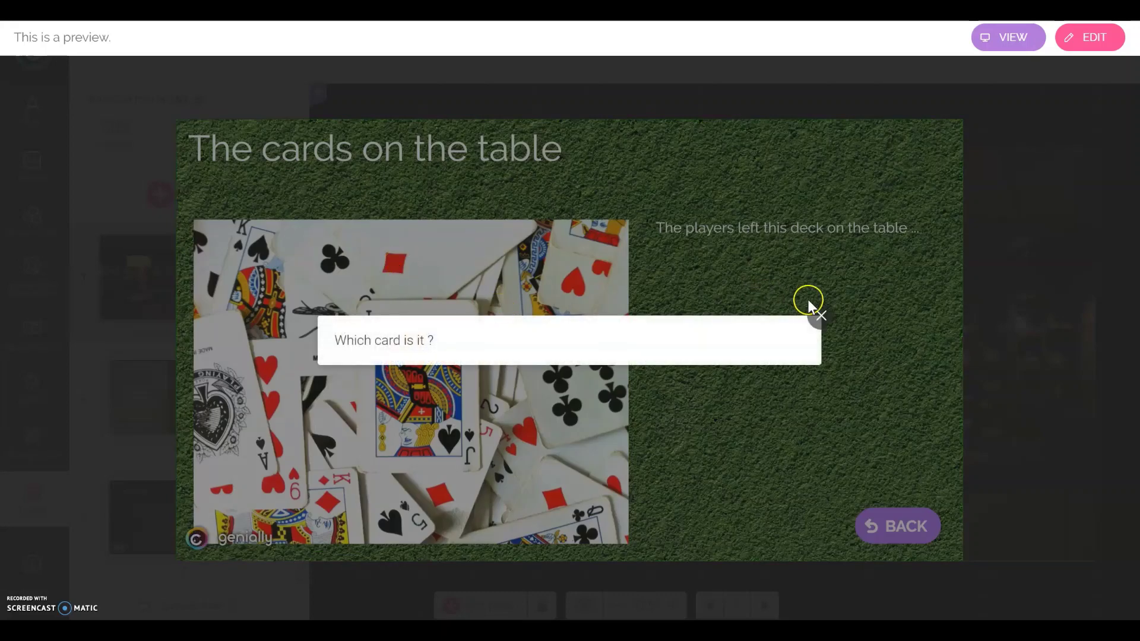
click(821, 315)
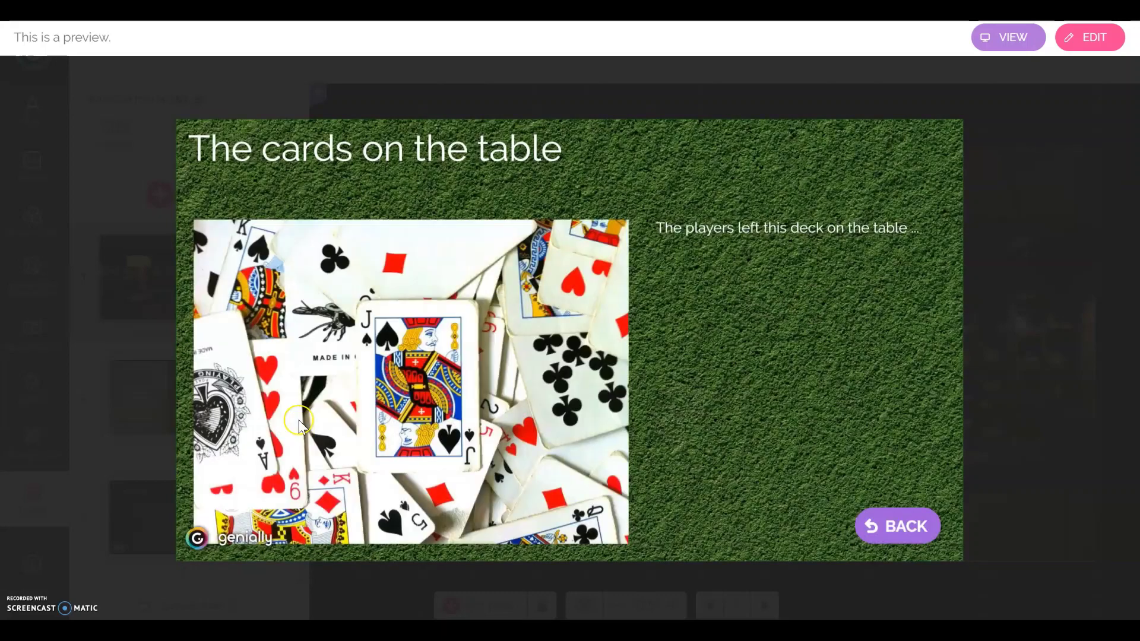
click(285, 483)
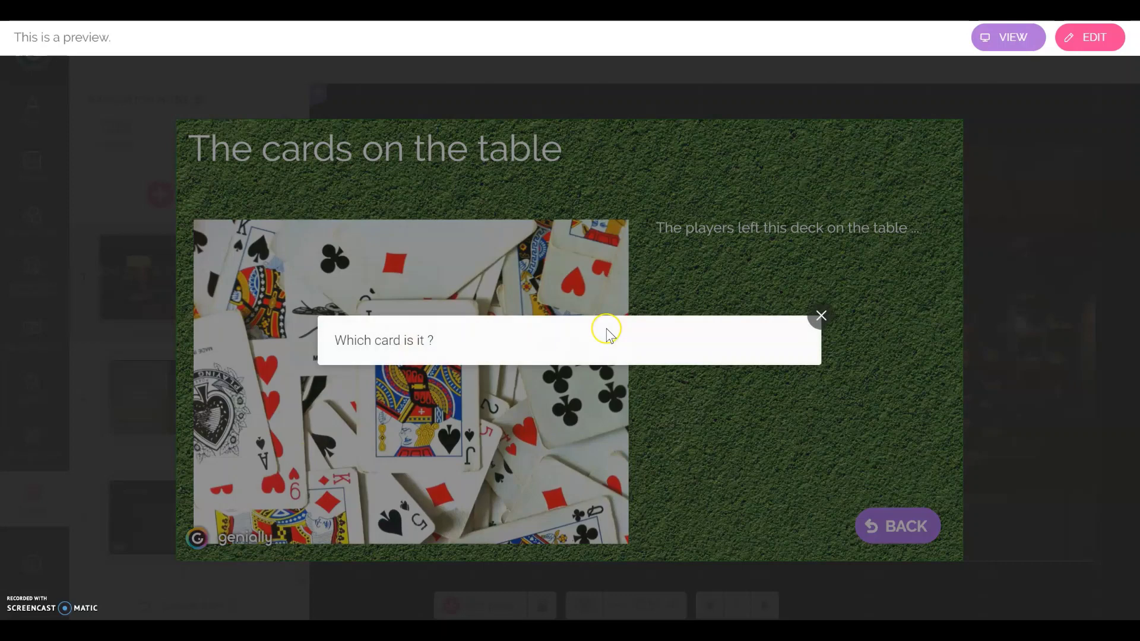
click(821, 315)
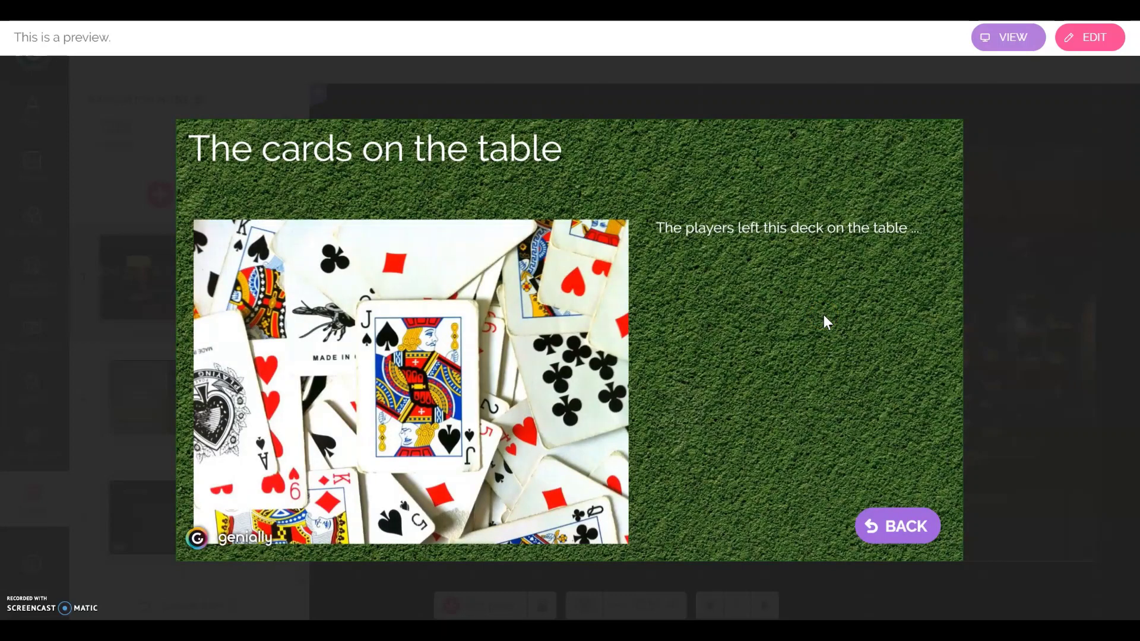
click(900, 525)
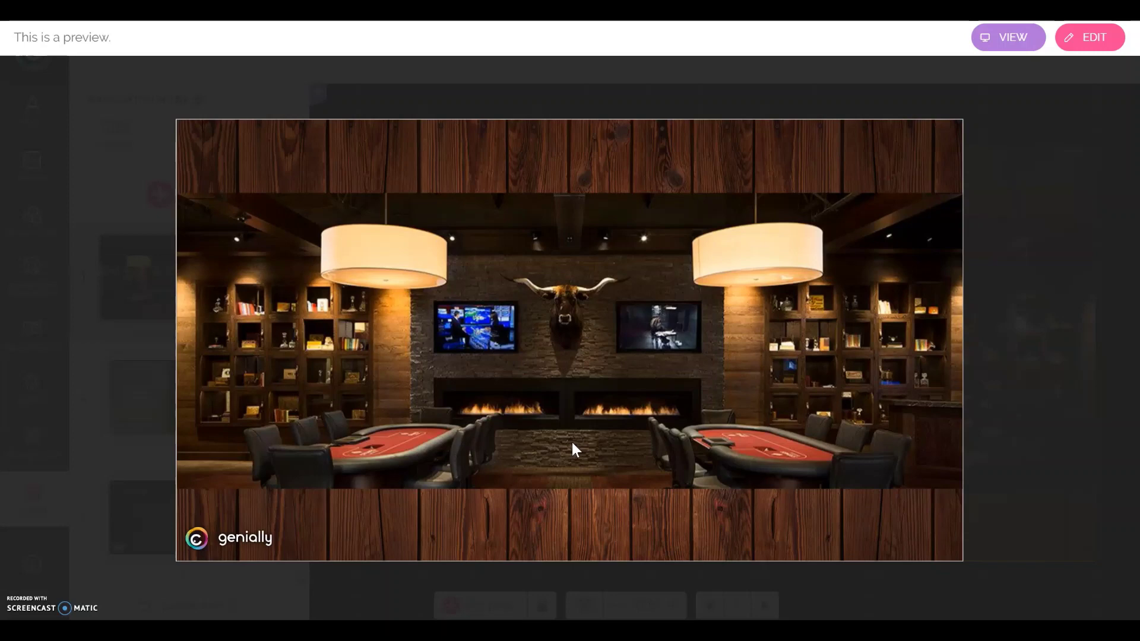
Inspect the bookshelf book with its playing card chart and the document in the fireplace, returning to the room after each.
click(887, 310)
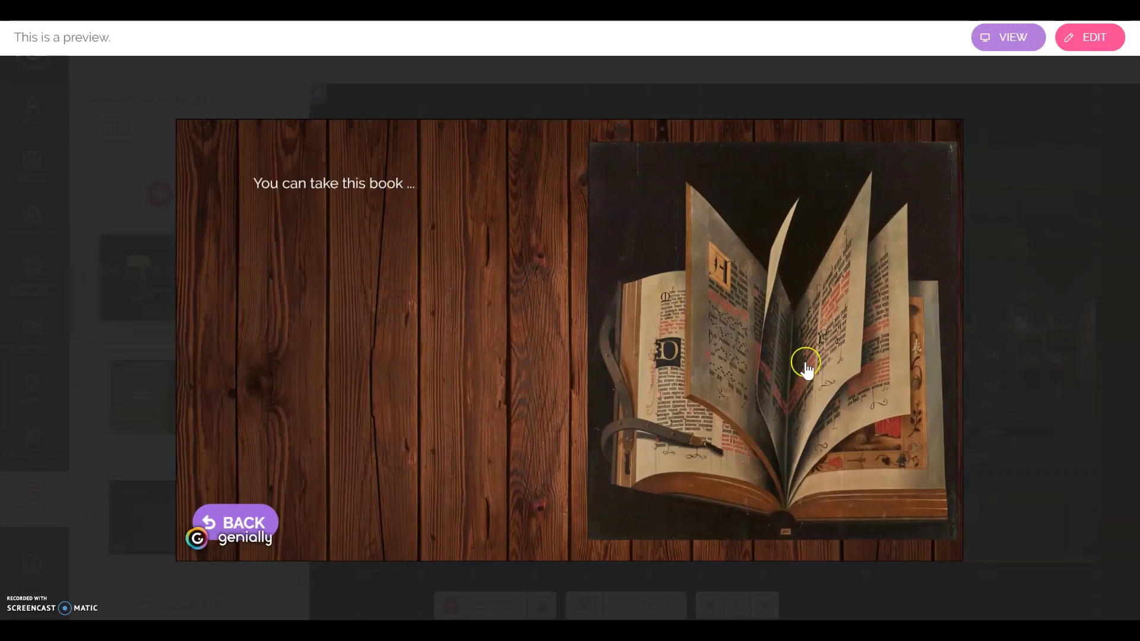
click(763, 362)
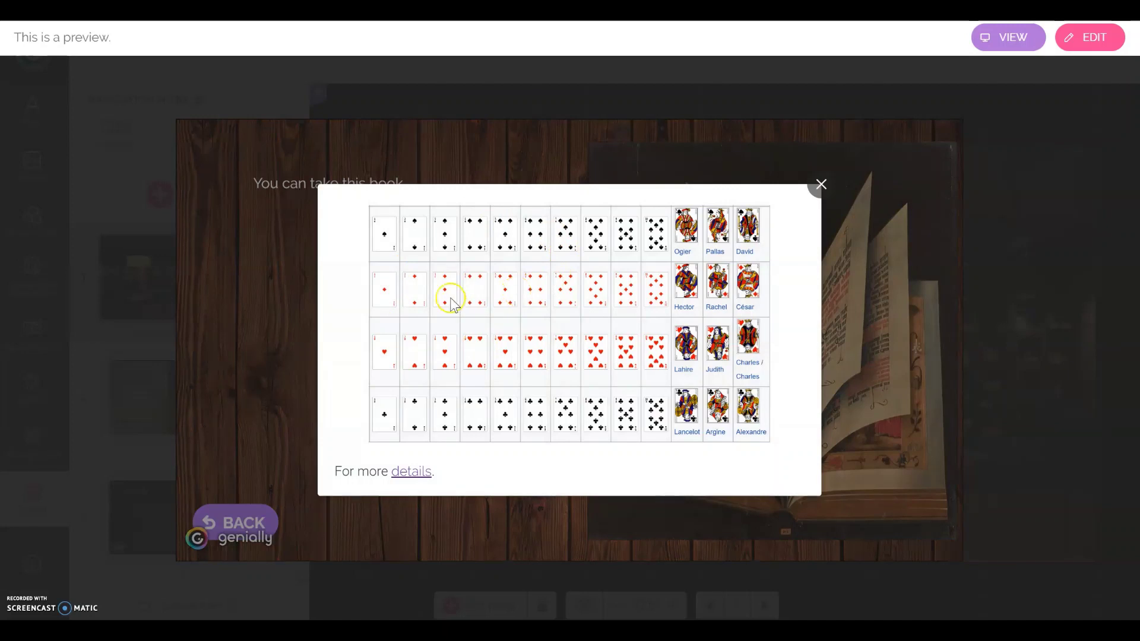
click(819, 186)
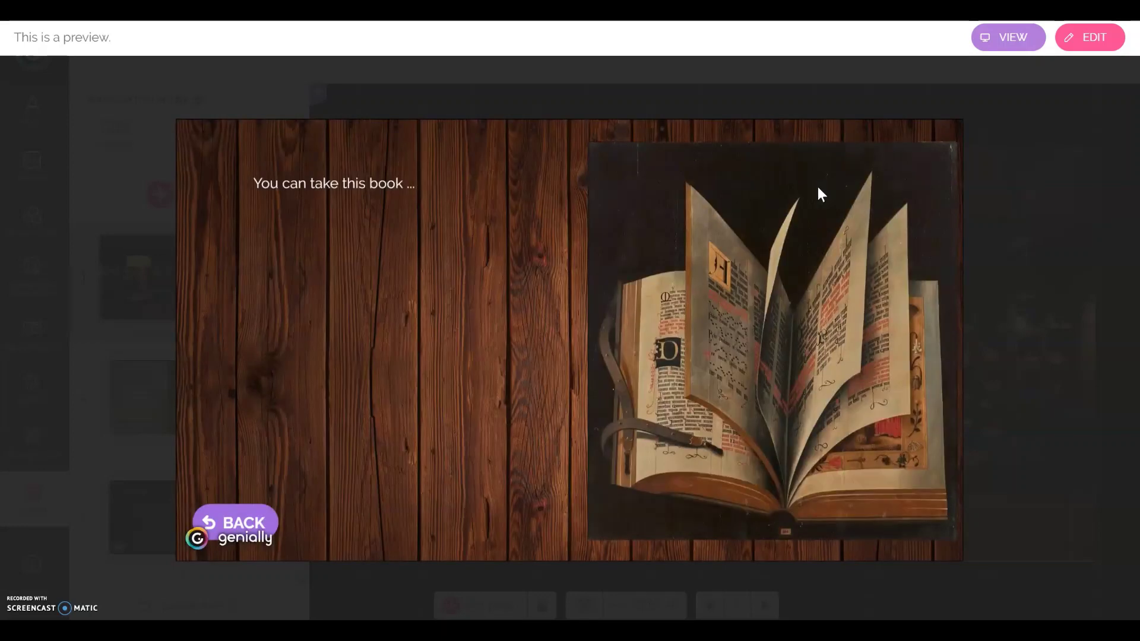
click(255, 515)
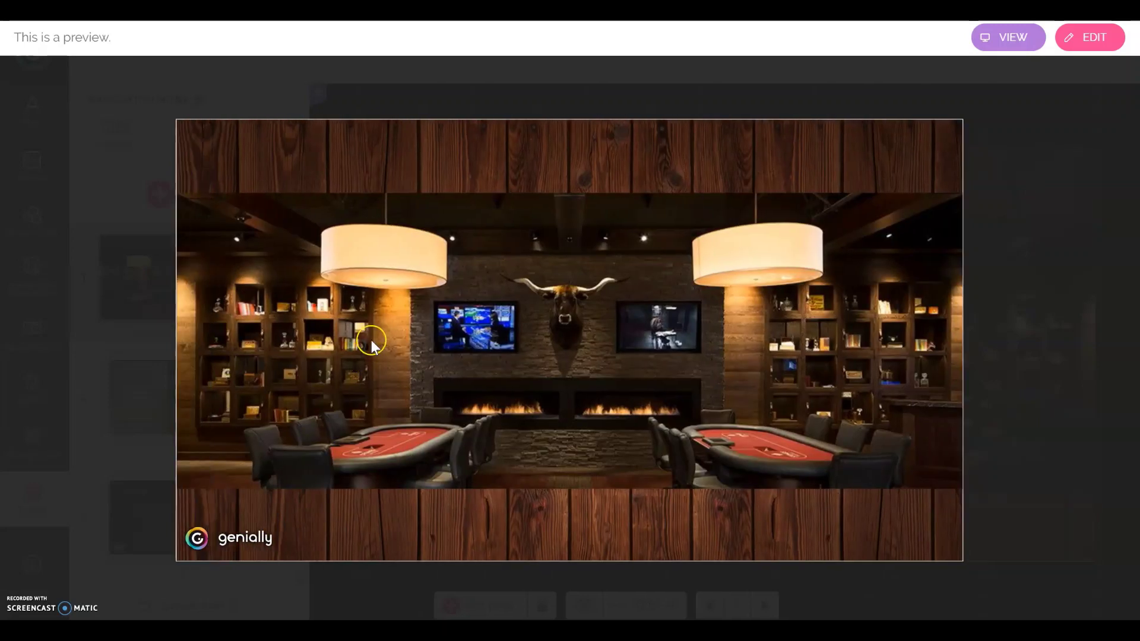
click(537, 415)
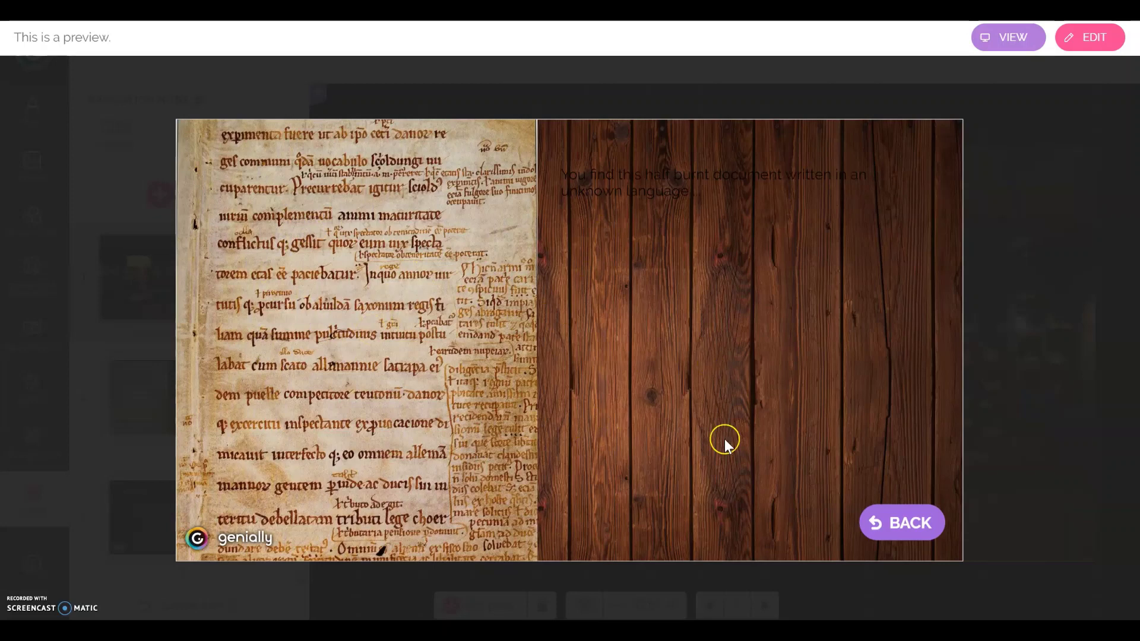
click(897, 521)
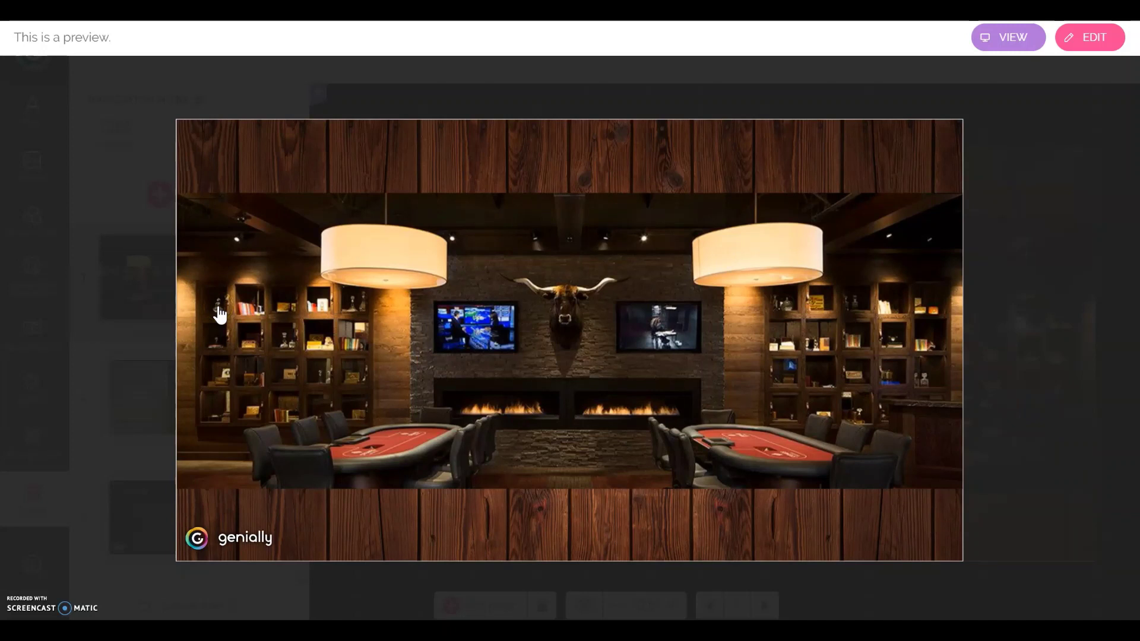
Read the clues hidden on the statue and the vase in the bookcase, closing each message.
click(218, 308)
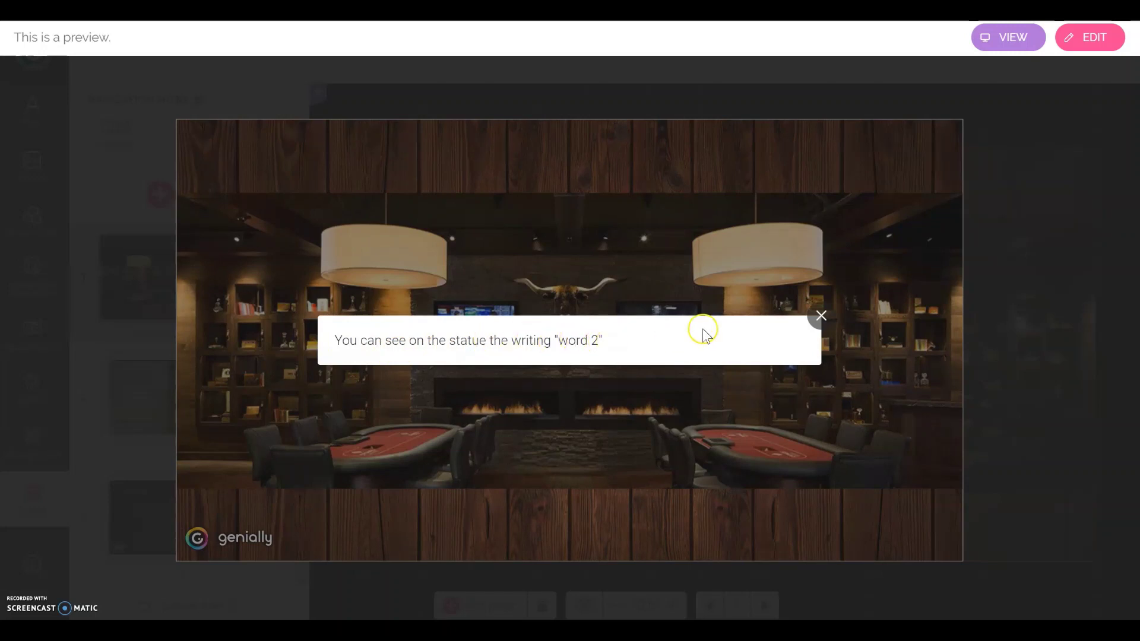
click(821, 315)
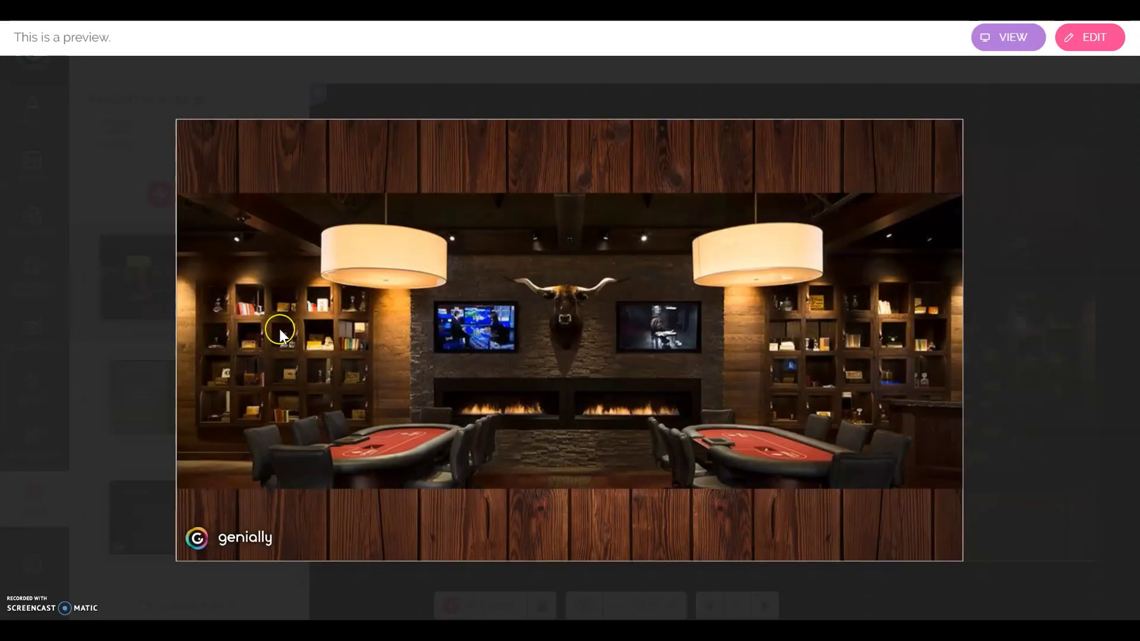
click(286, 346)
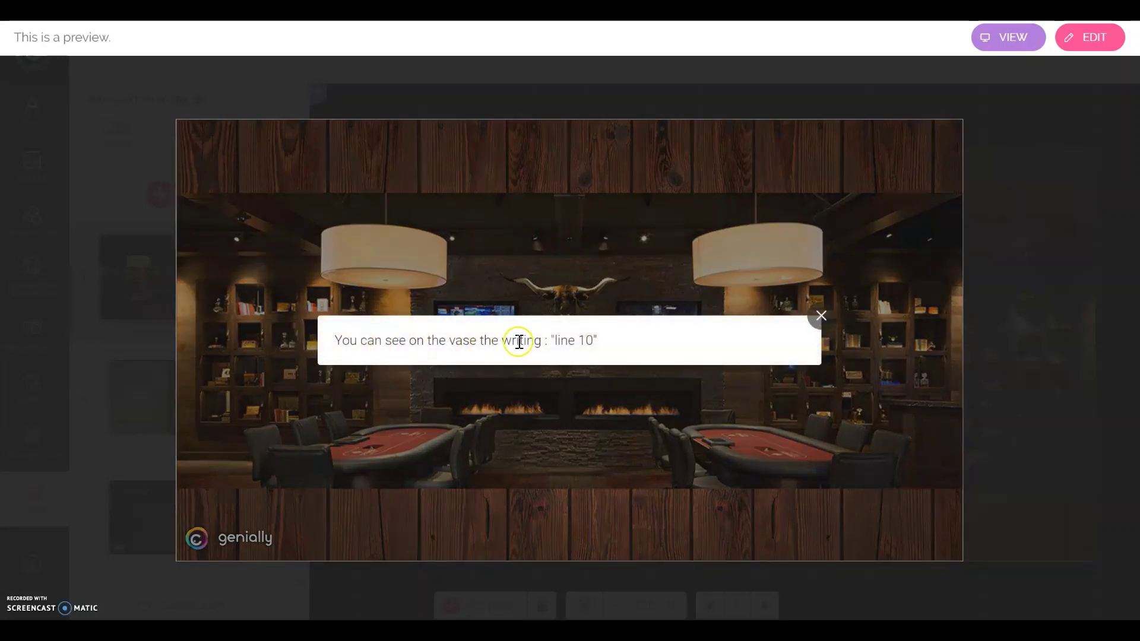
click(820, 316)
Reopen the fireplace document, reveal the meaning of the second word on line 10, and leave the document page.
click(530, 401)
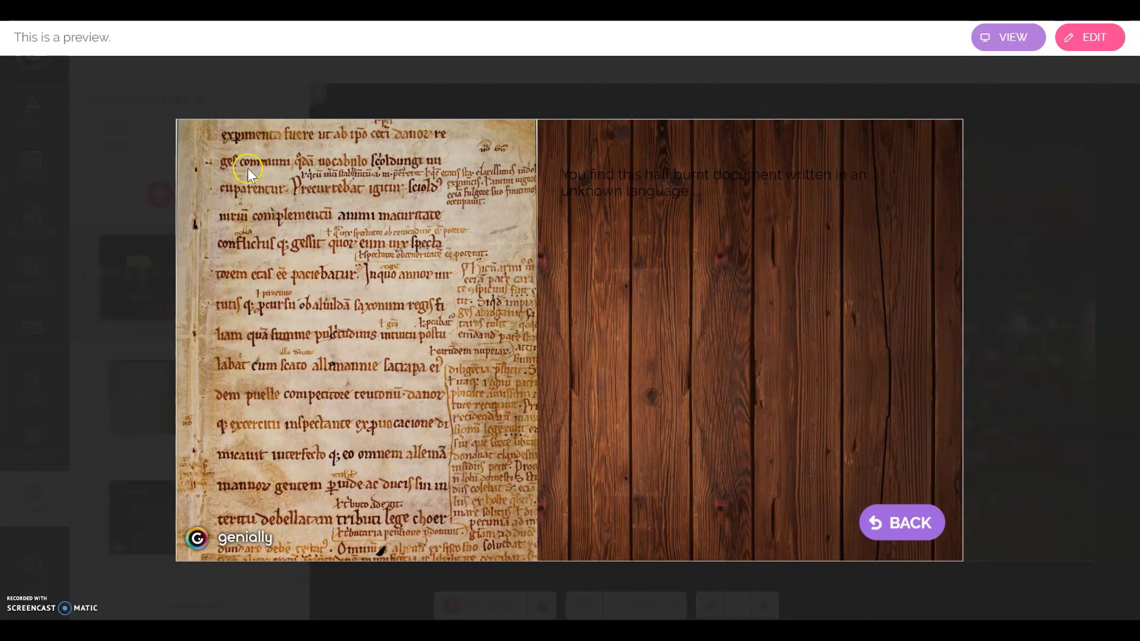
click(262, 396)
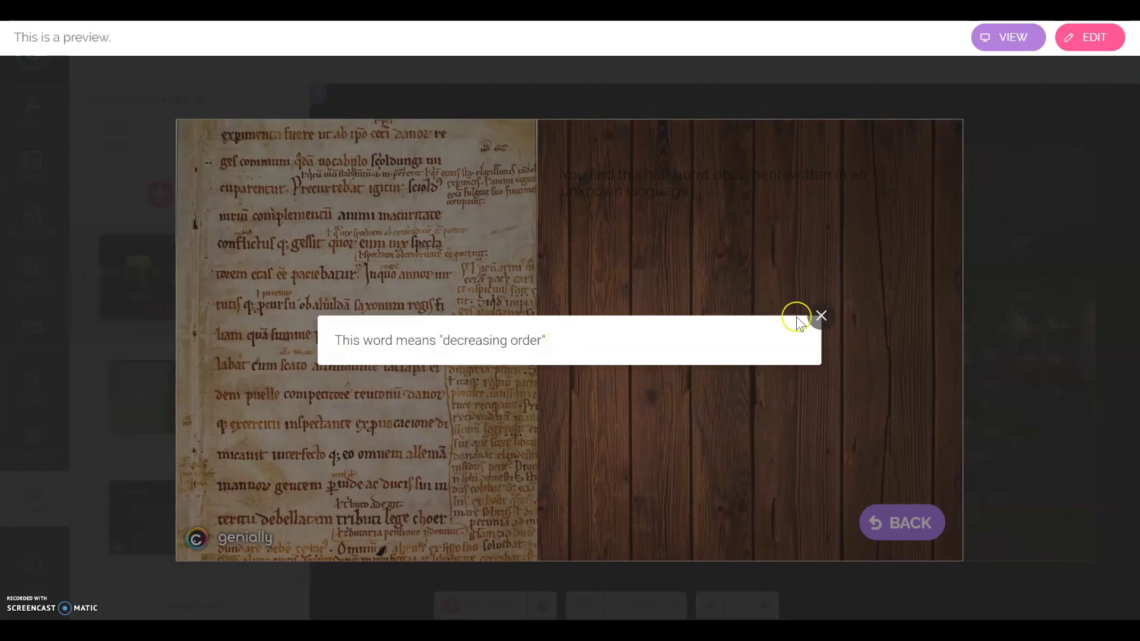
click(821, 316)
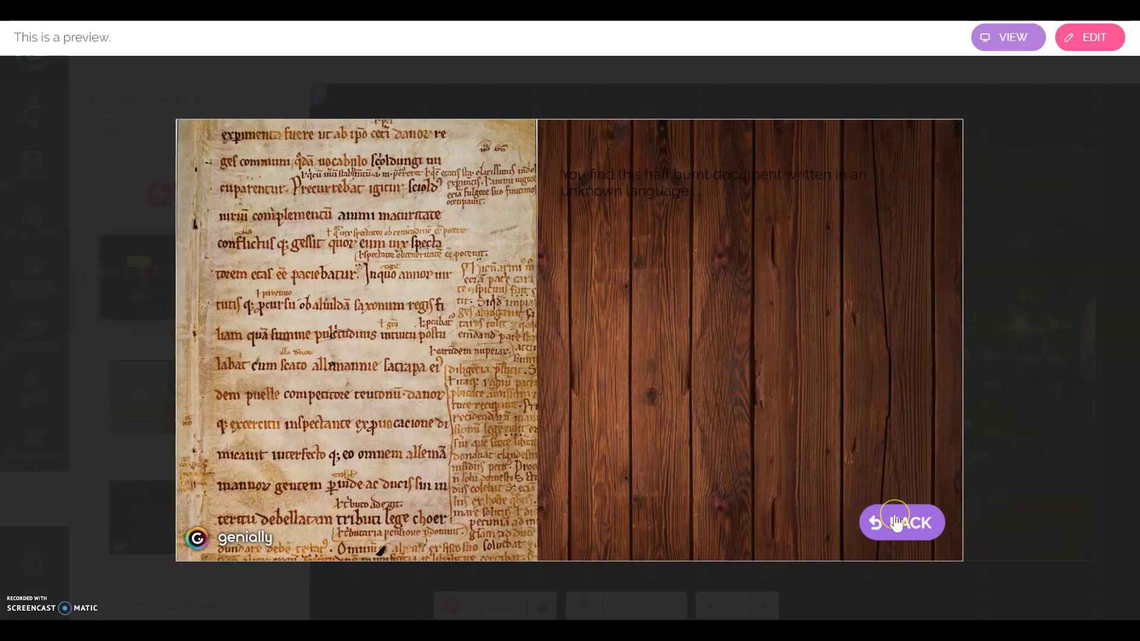
click(896, 522)
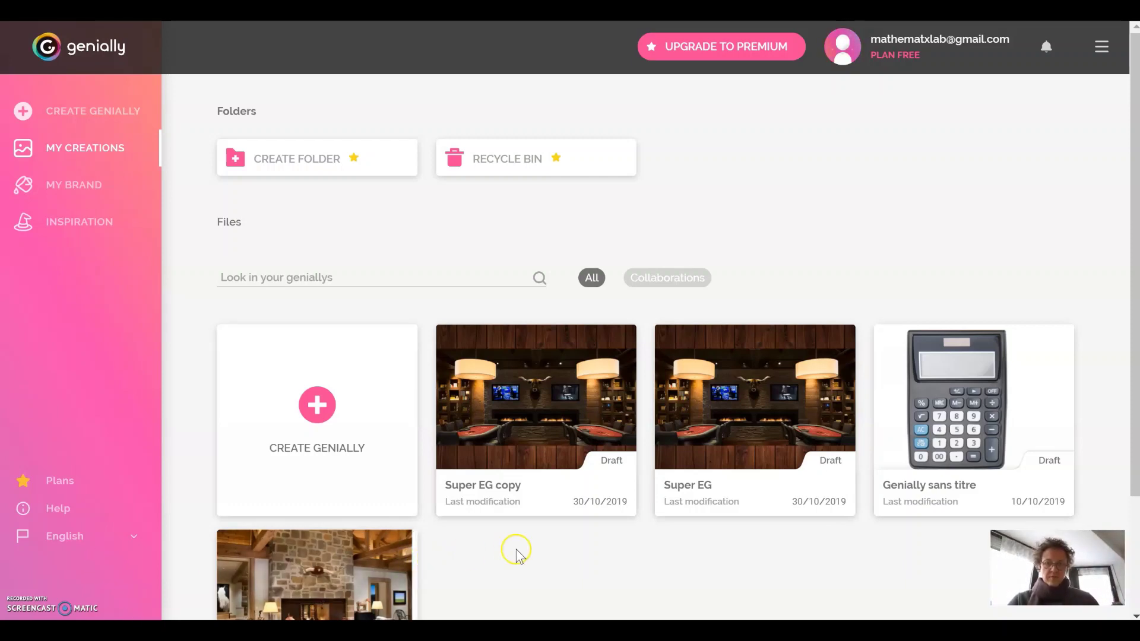
Open the Super EG copy creation for editing and collapse the page transition settings.
mouse_move(536, 410)
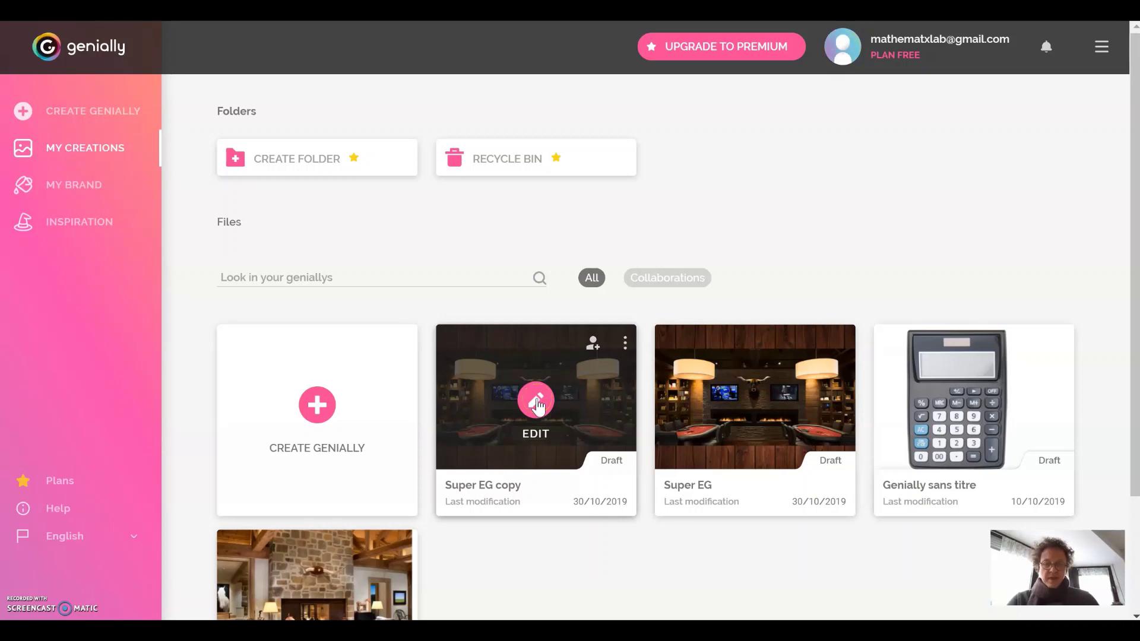
click(536, 402)
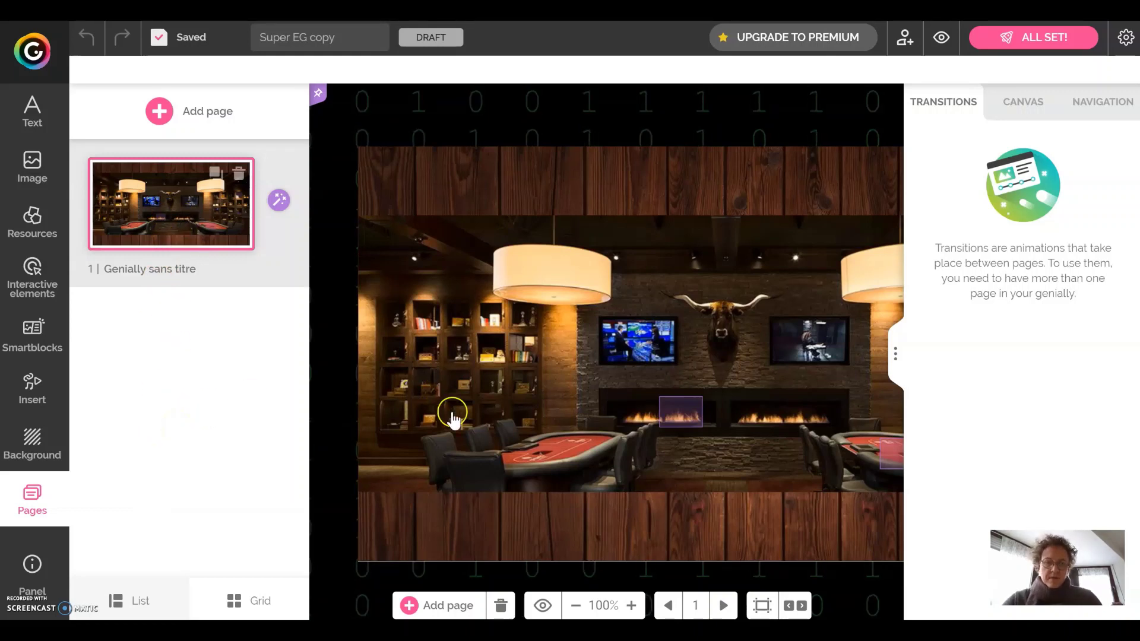
click(898, 354)
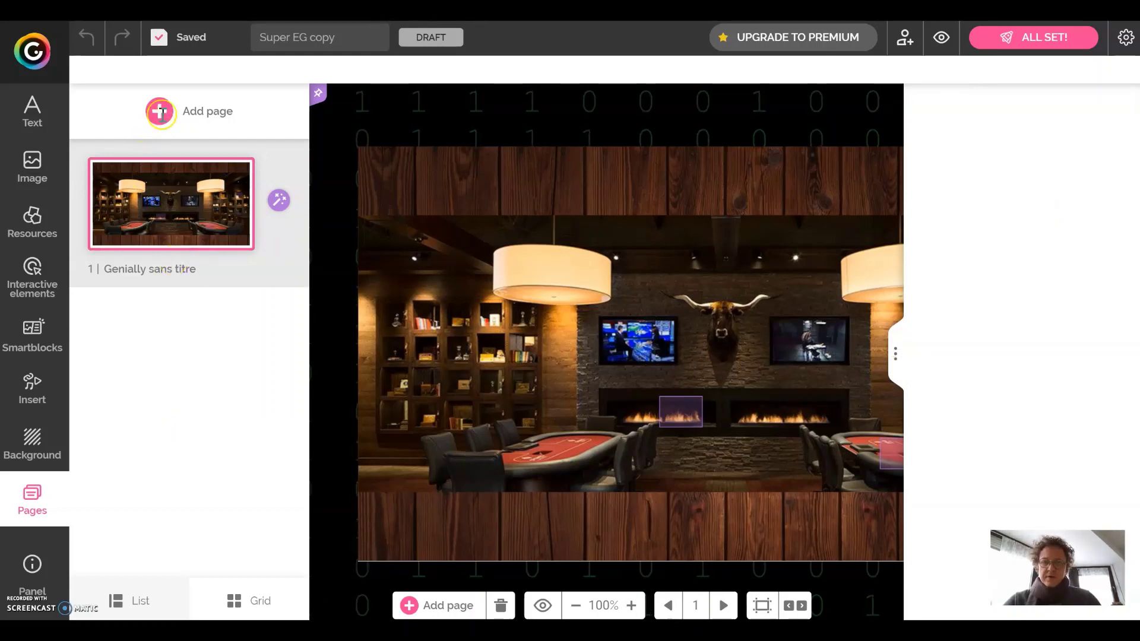
Add two blank pages after the games room page.
click(160, 113)
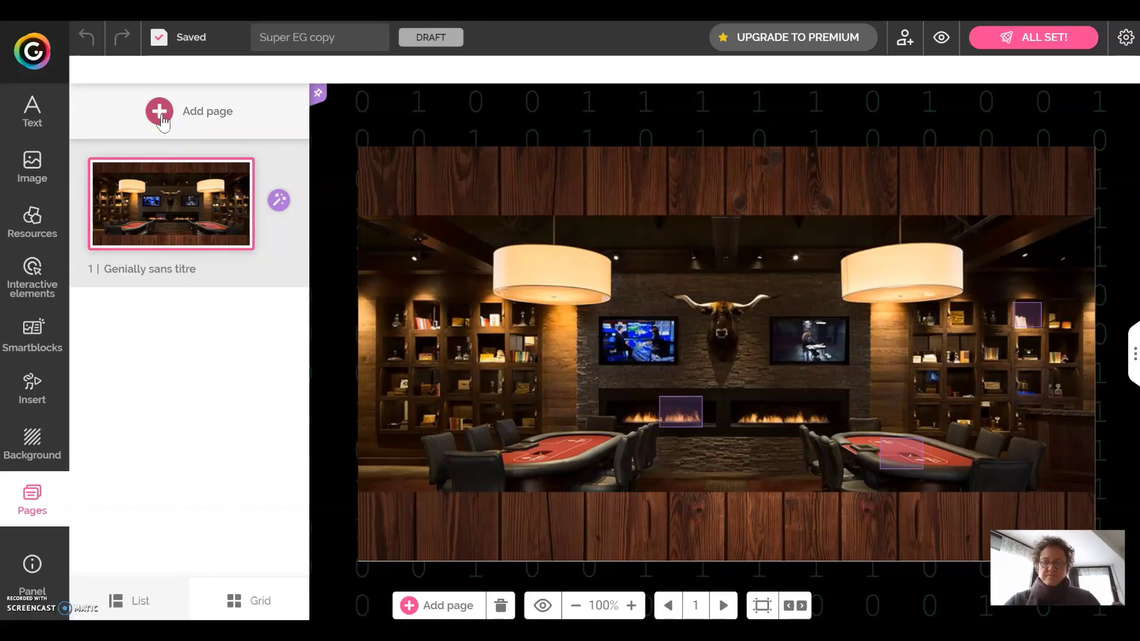
click(159, 113)
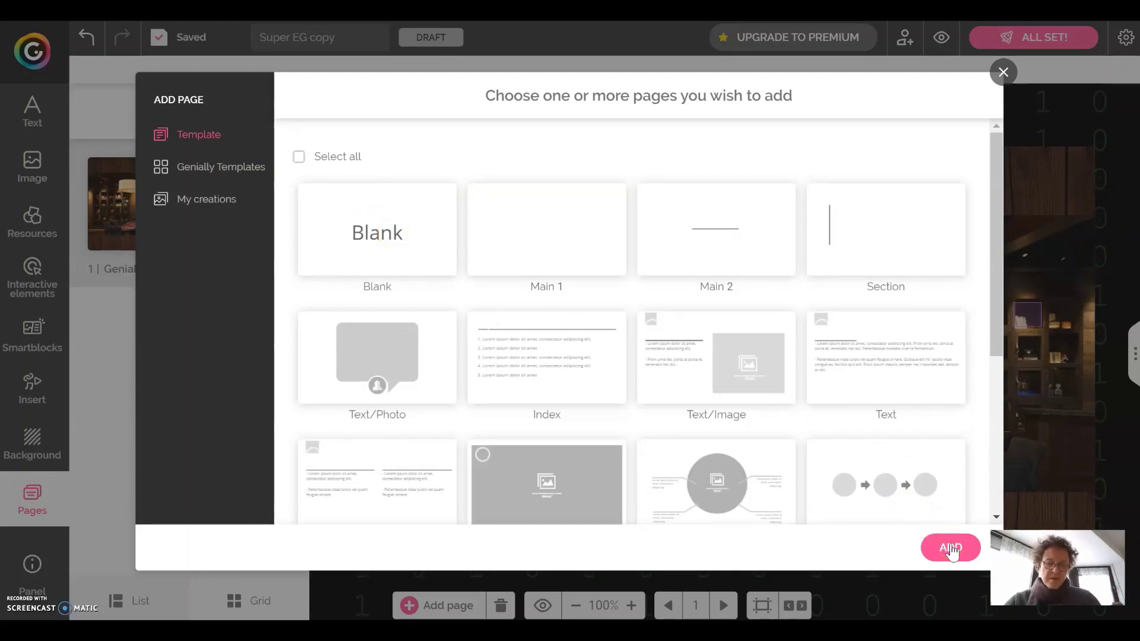
double_click(362, 212)
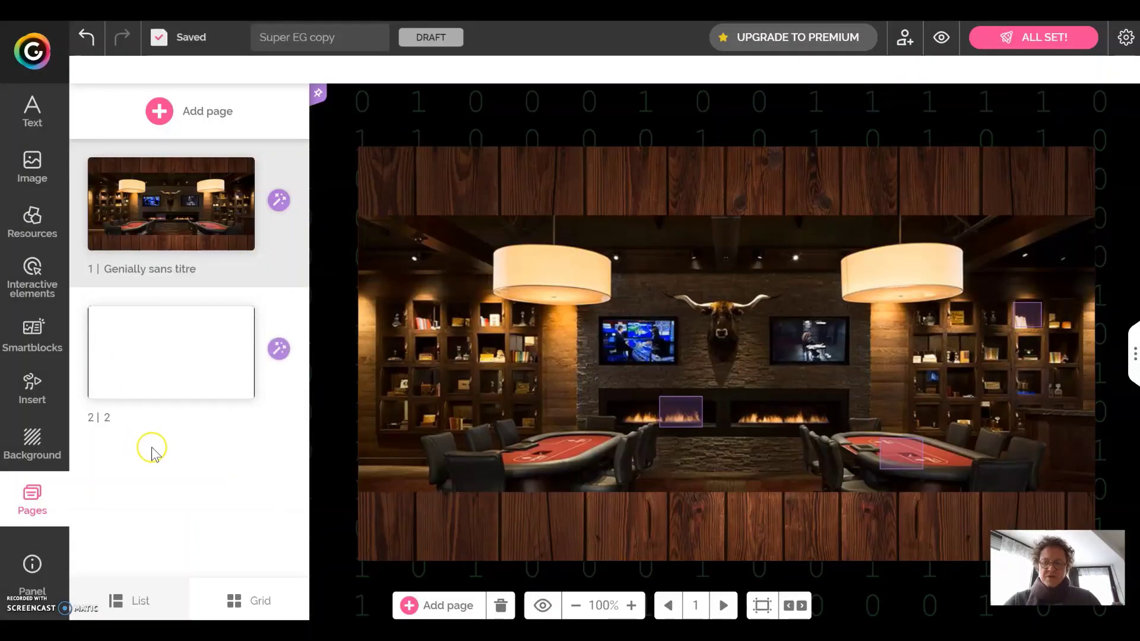
click(158, 111)
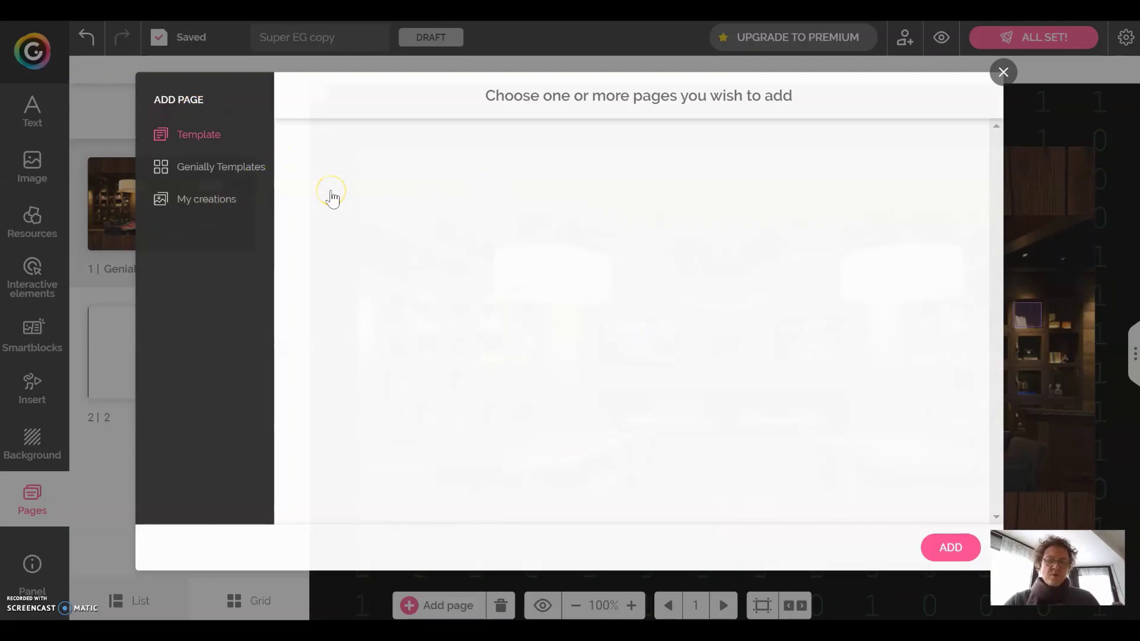
click(368, 227)
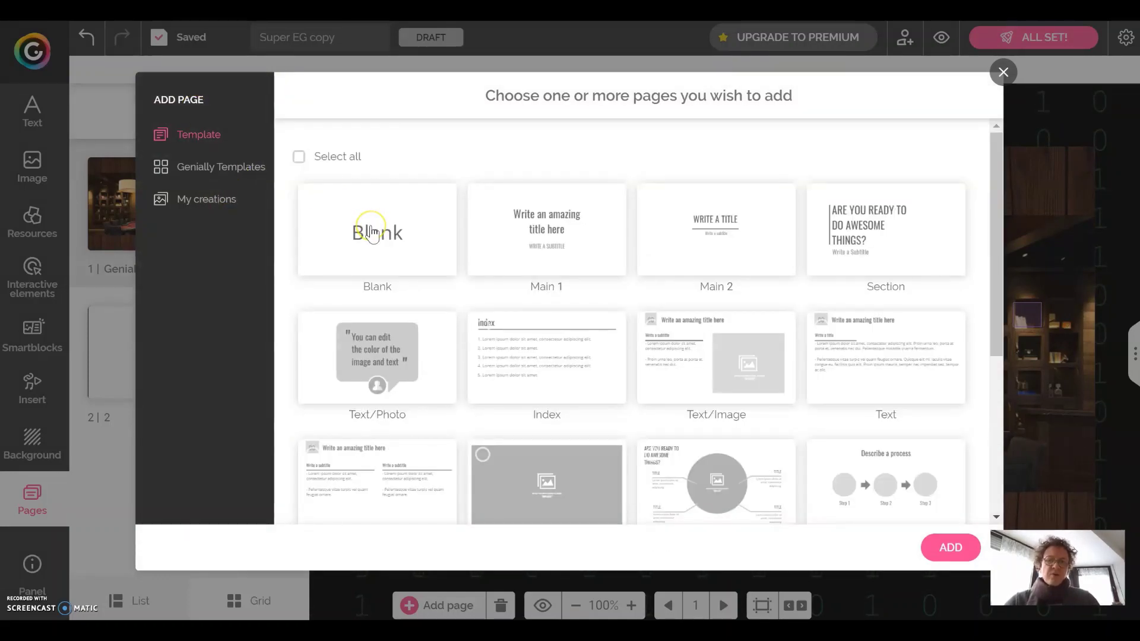
click(953, 547)
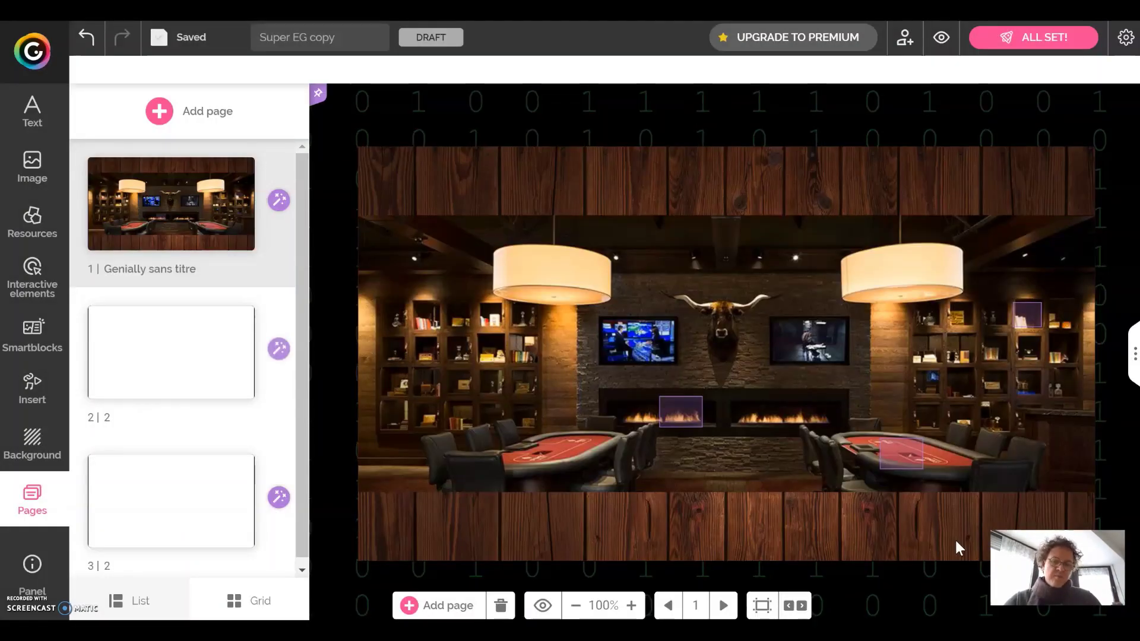
click(156, 478)
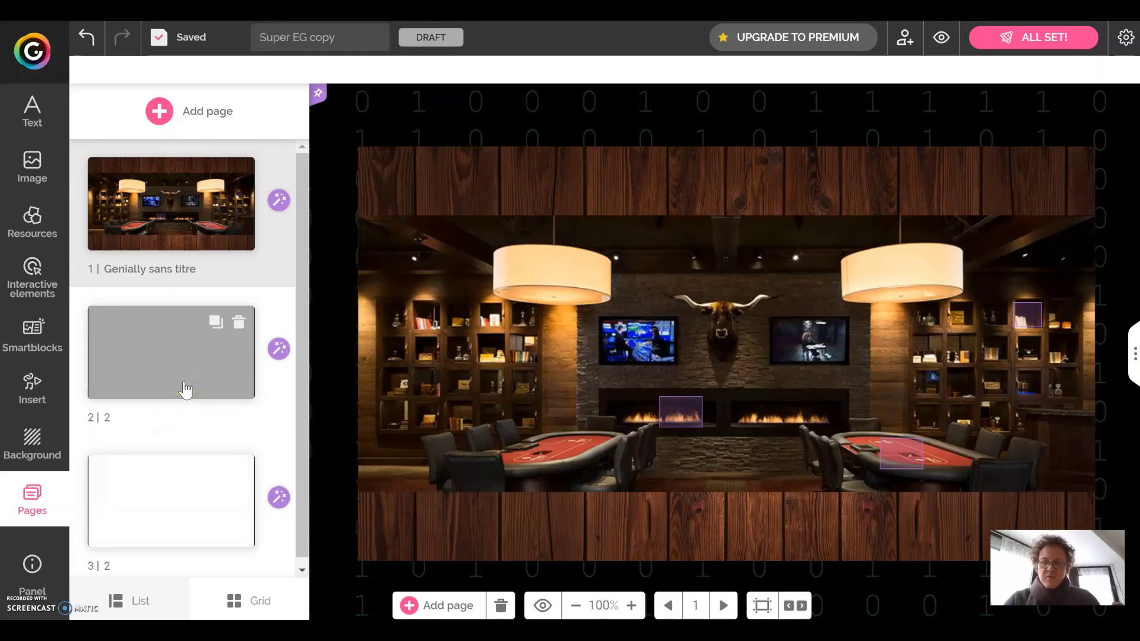
Add two more blank pages to the creation, bringing the set of blank clue pages to four.
click(170, 121)
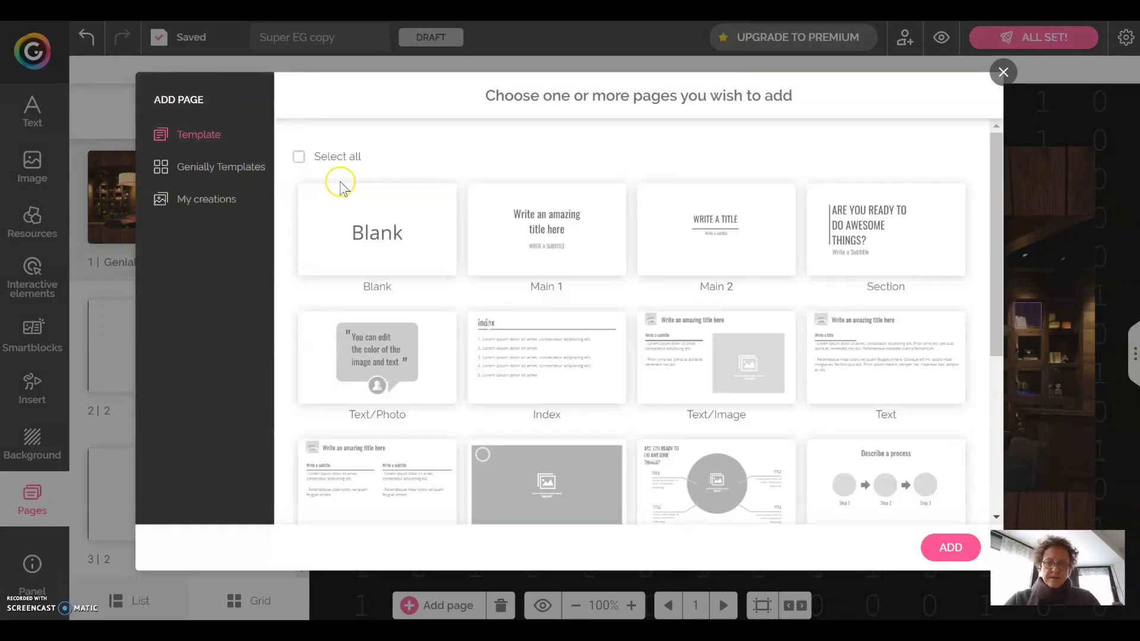
click(370, 221)
click(948, 547)
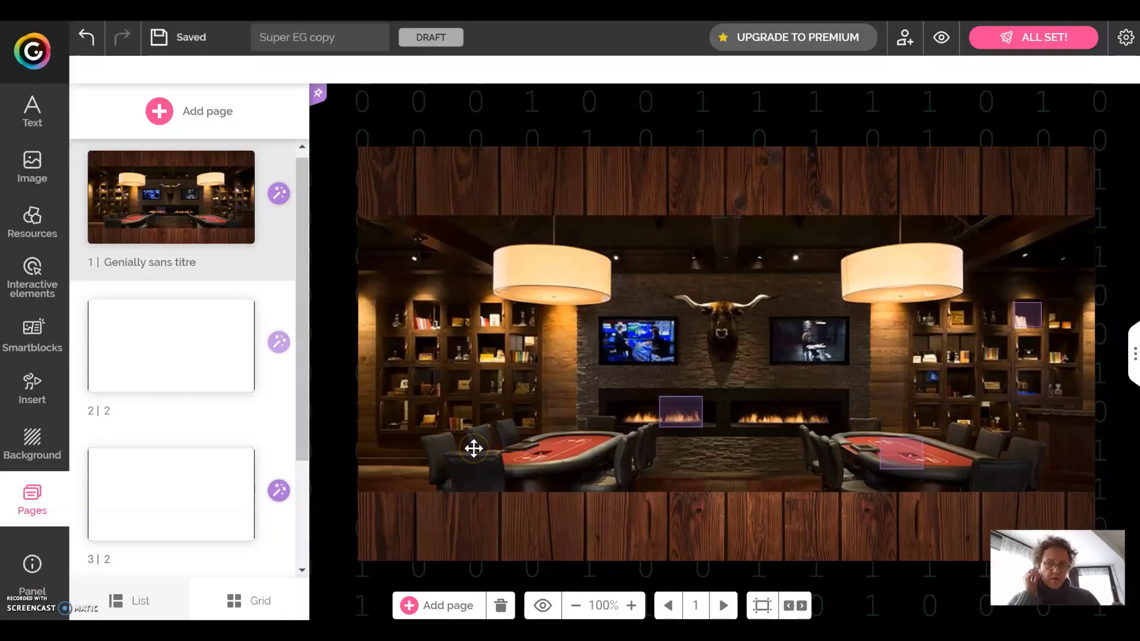
click(159, 111)
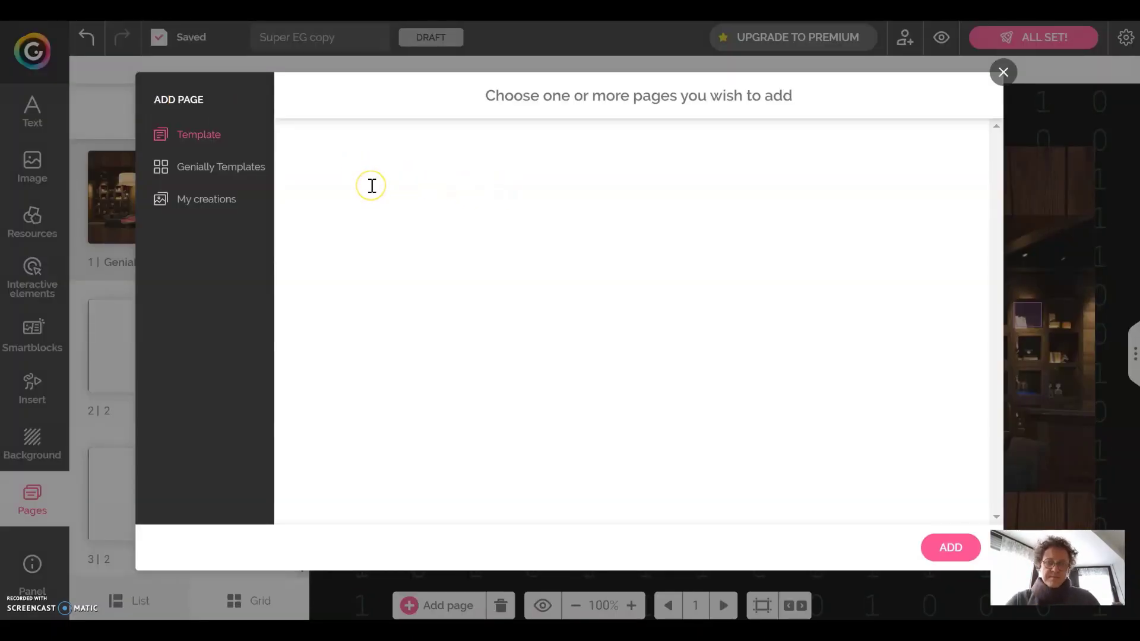
click(395, 205)
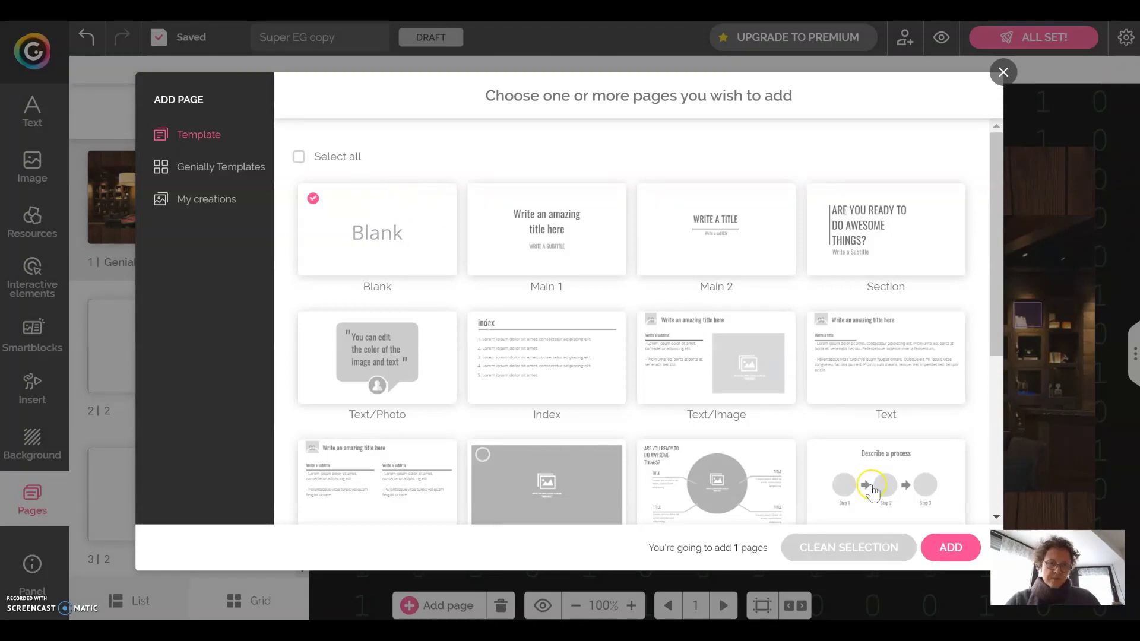
click(953, 548)
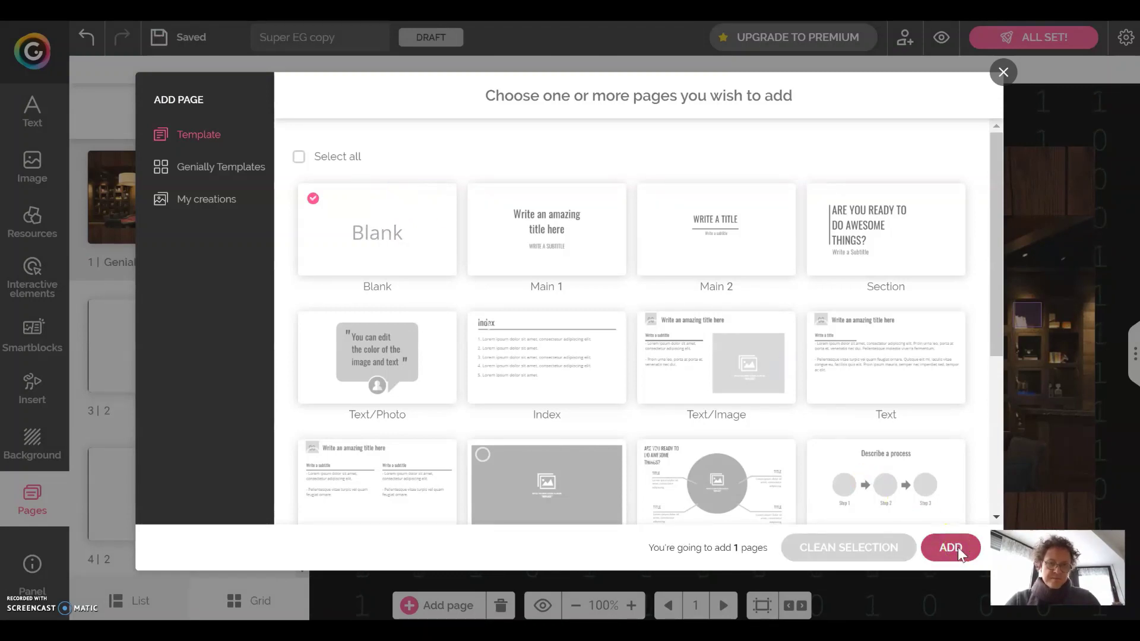
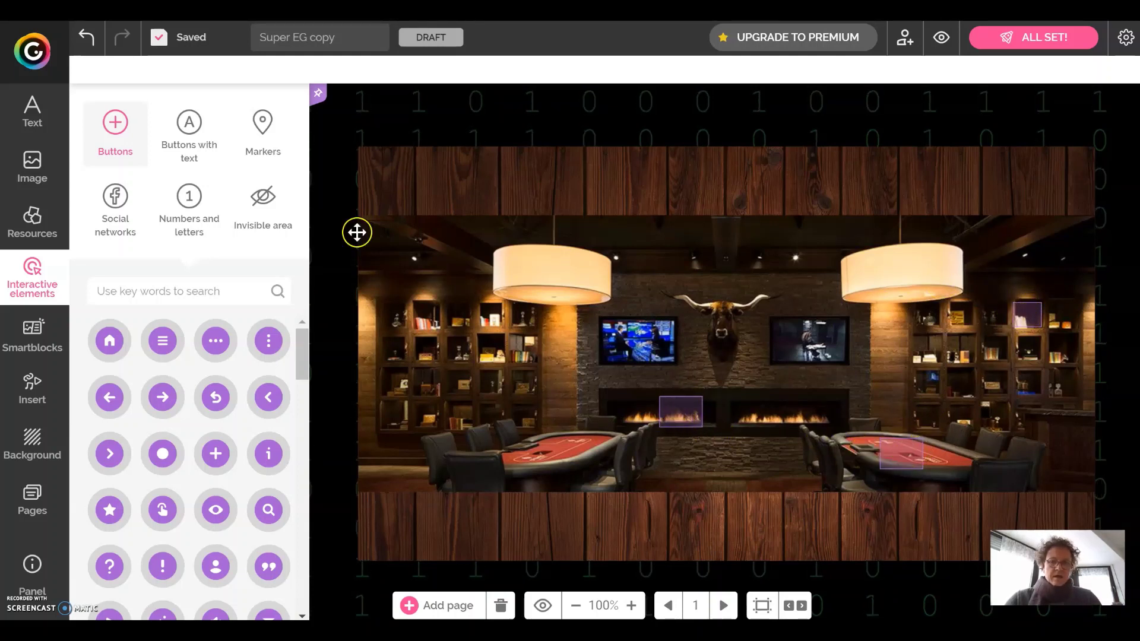
Place an invisible interactive area on the room image and shrink it over the upper-left compartment of the left bookcase.
click(264, 205)
drag(291, 311, 527, 322)
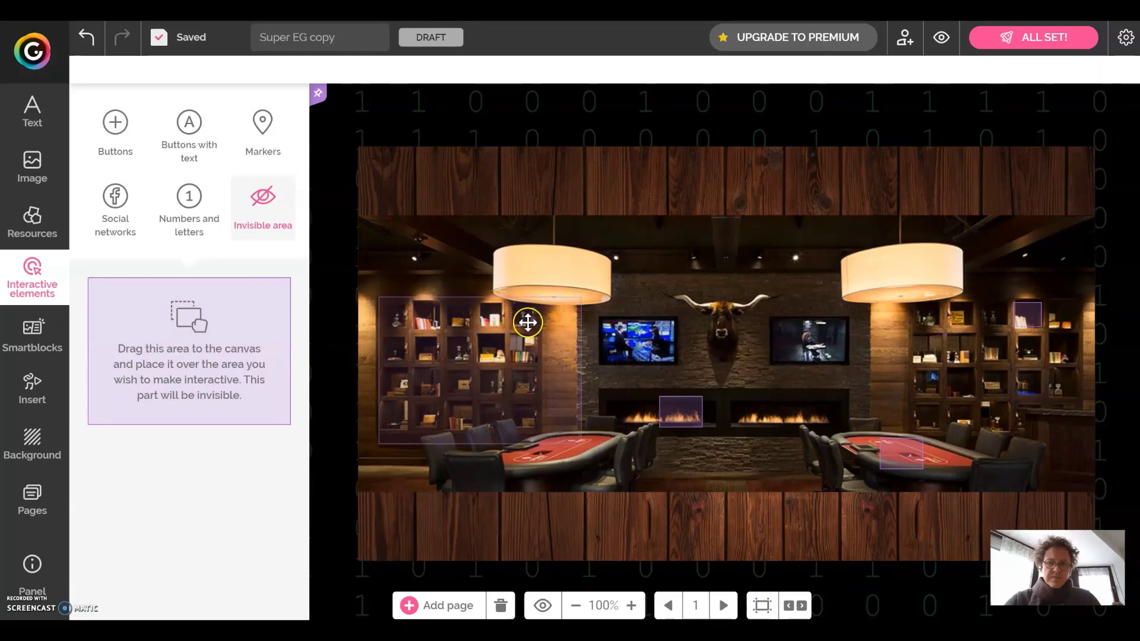
click(527, 322)
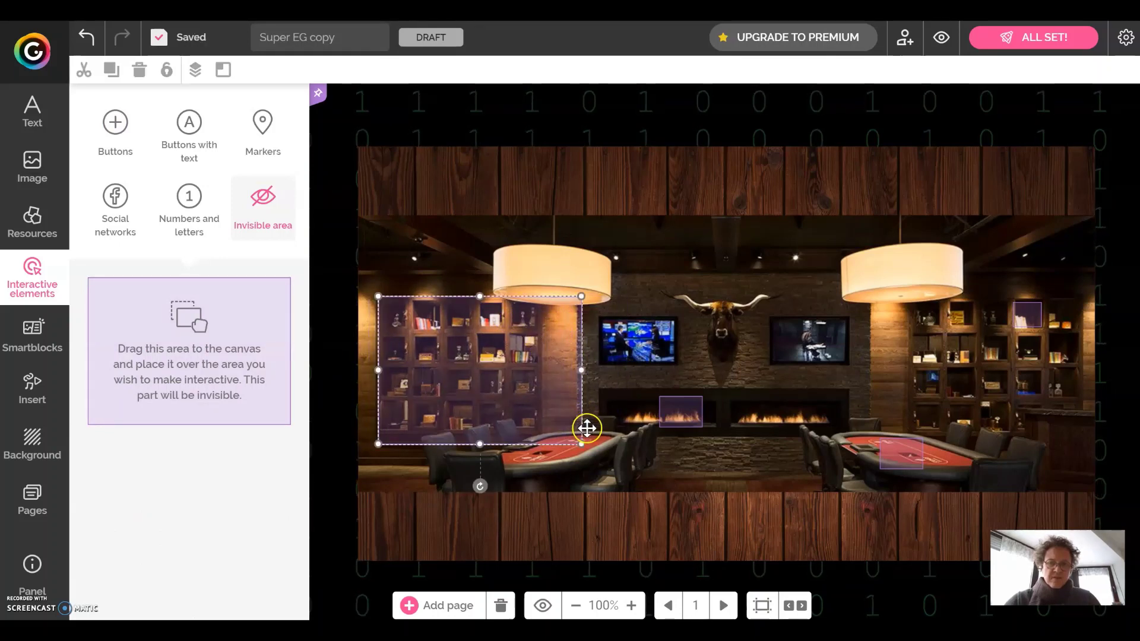
drag(540, 420, 393, 311)
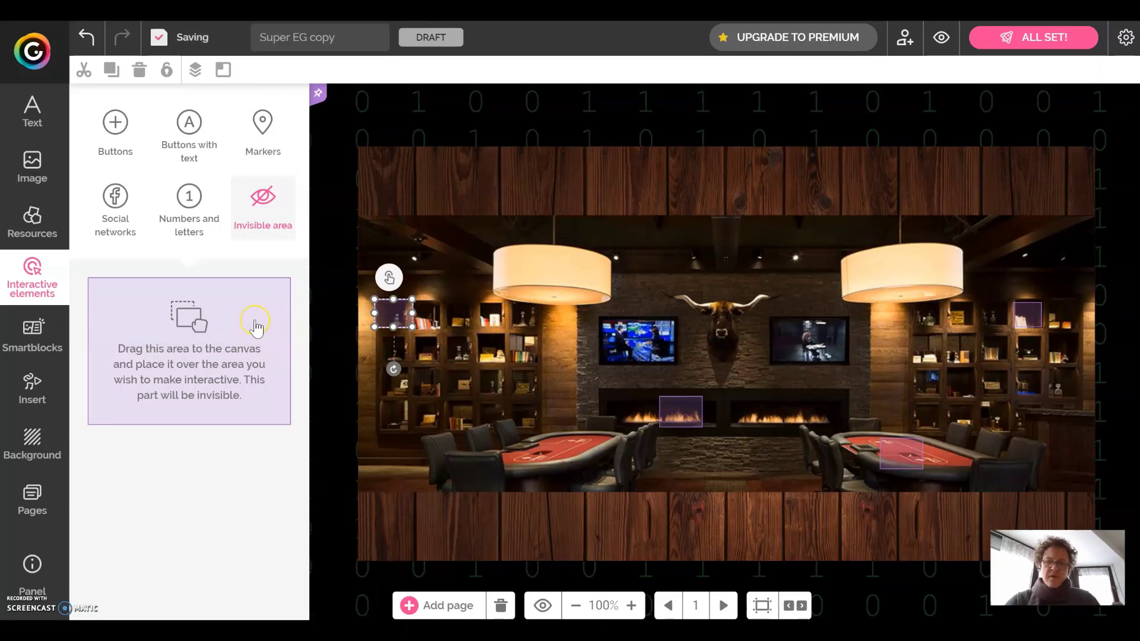
Add a second invisible area, sized to a single compartment in the middle of the left bookcase.
click(255, 326)
click(712, 379)
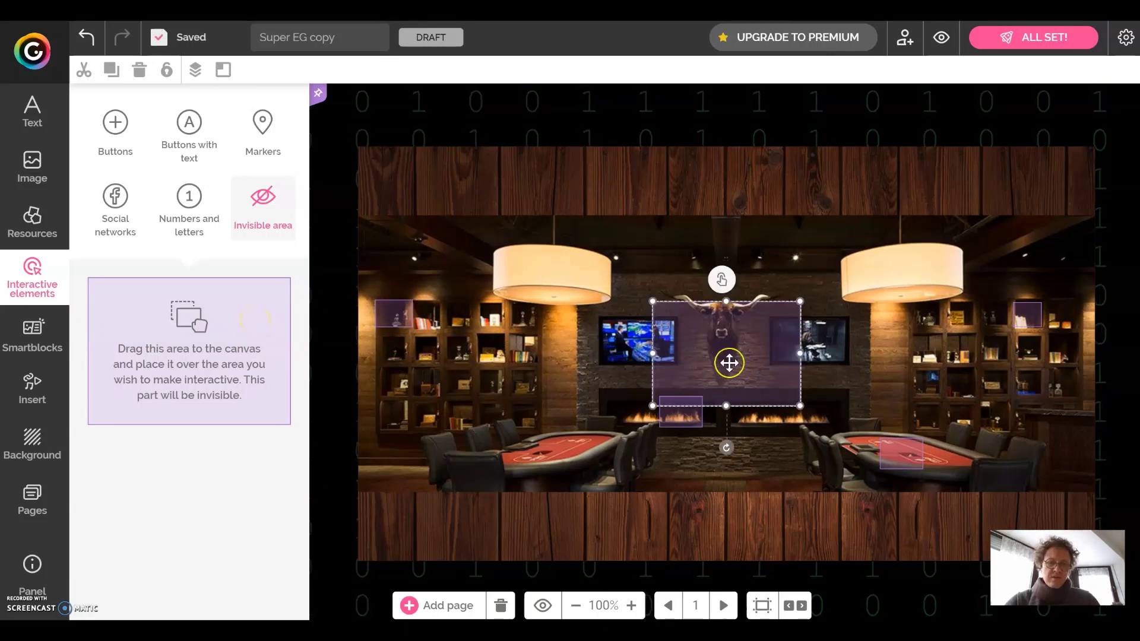
drag(571, 407, 474, 345)
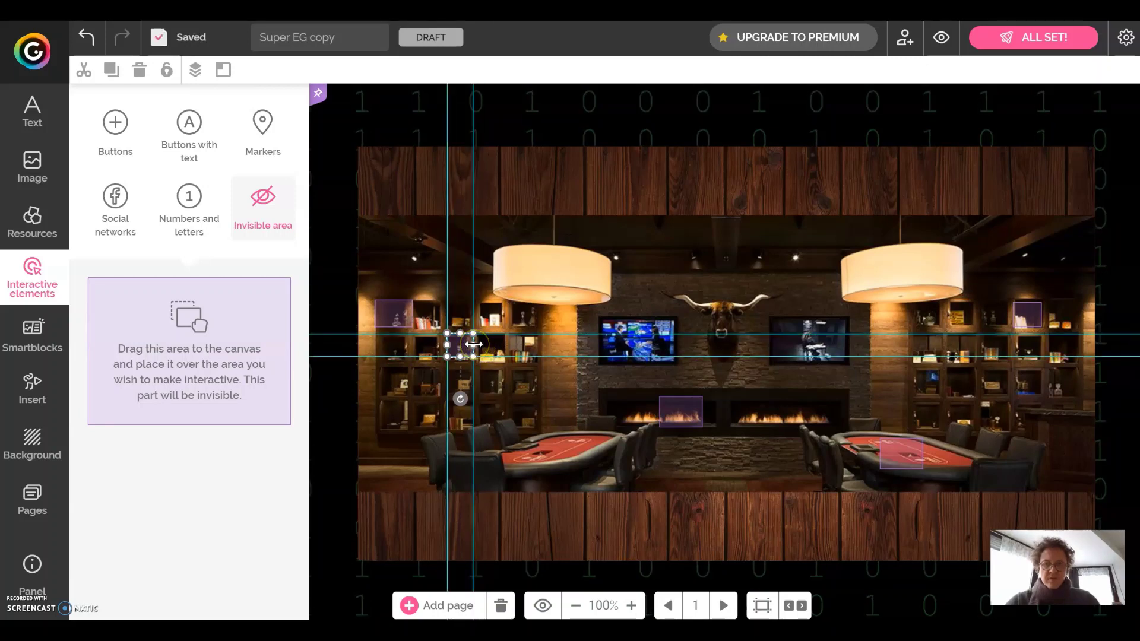
click(748, 387)
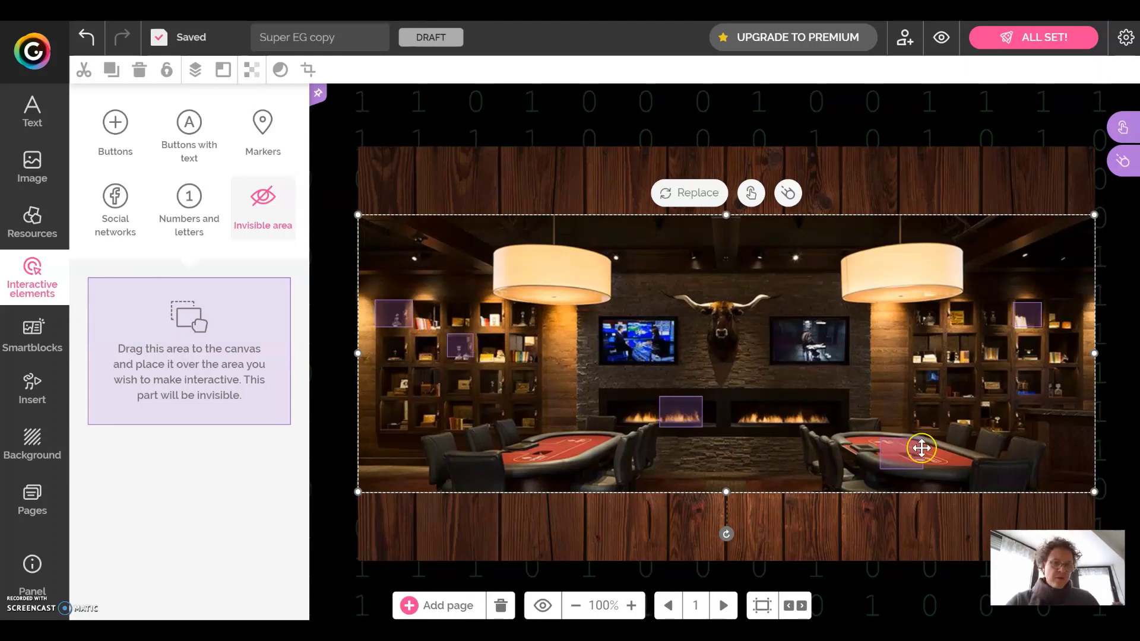
Link the invisible area on the right-hand card table to the first blank page with a Go to page interactivity.
click(905, 457)
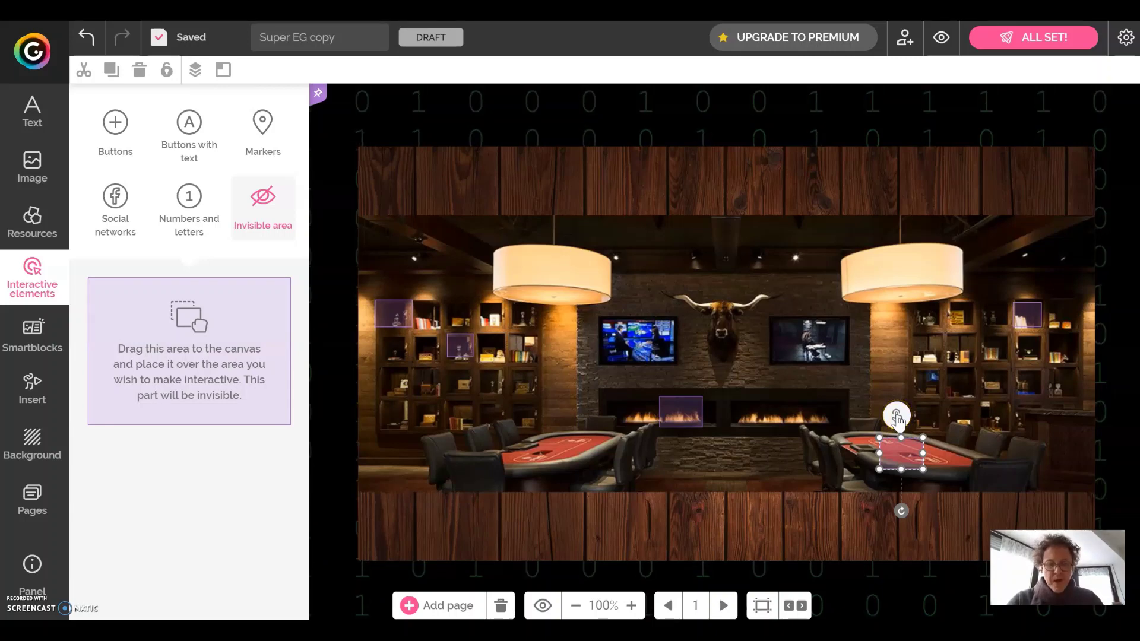
click(896, 417)
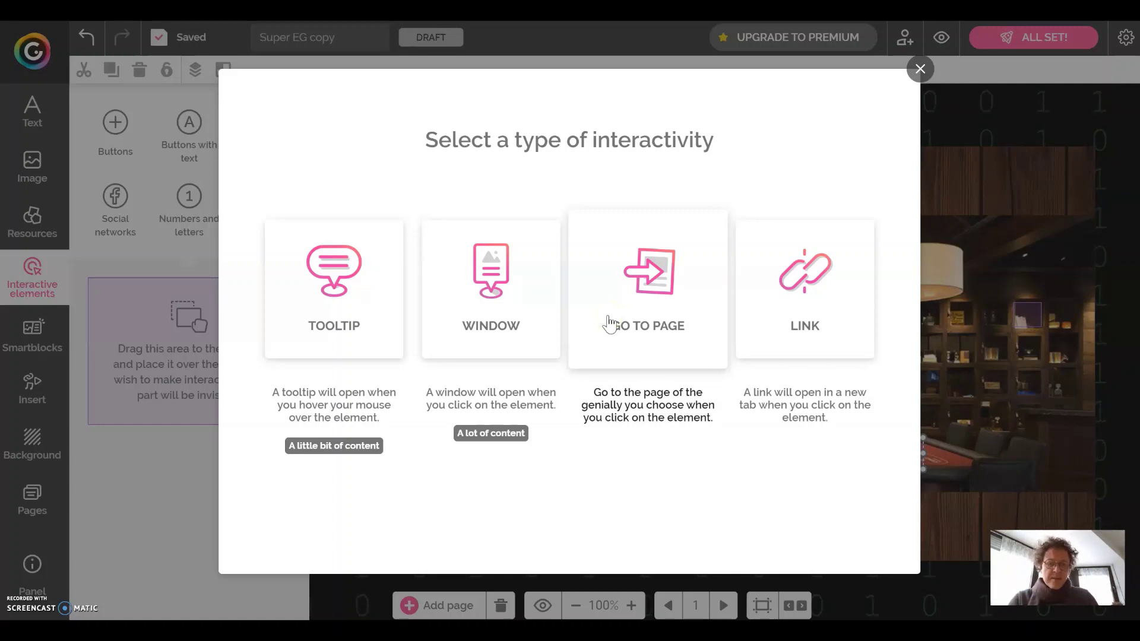
click(920, 69)
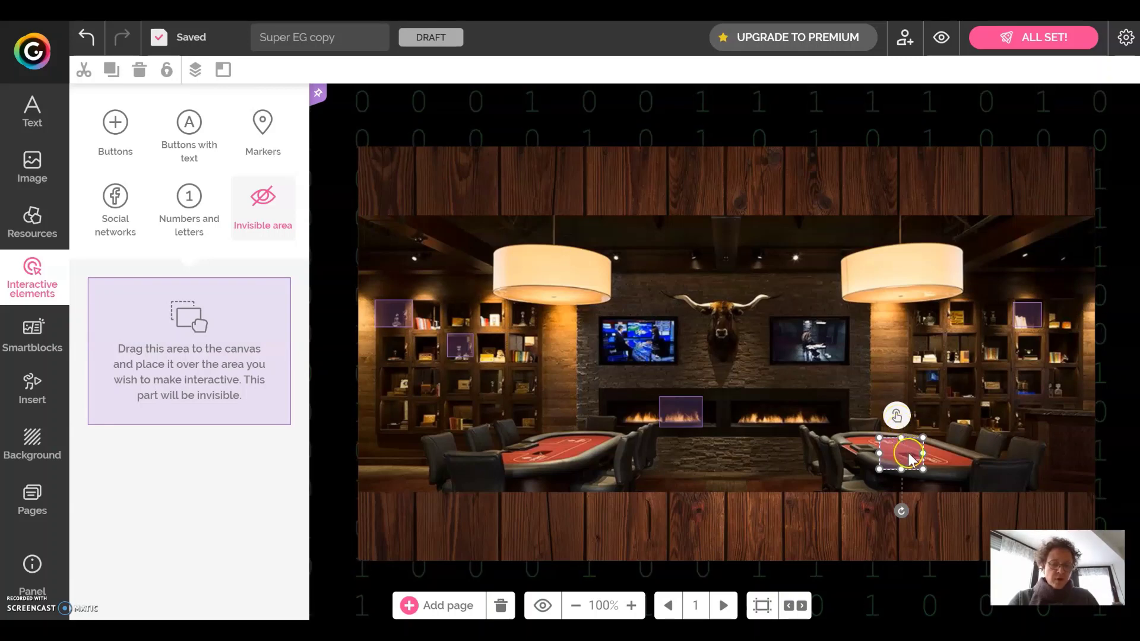
click(897, 418)
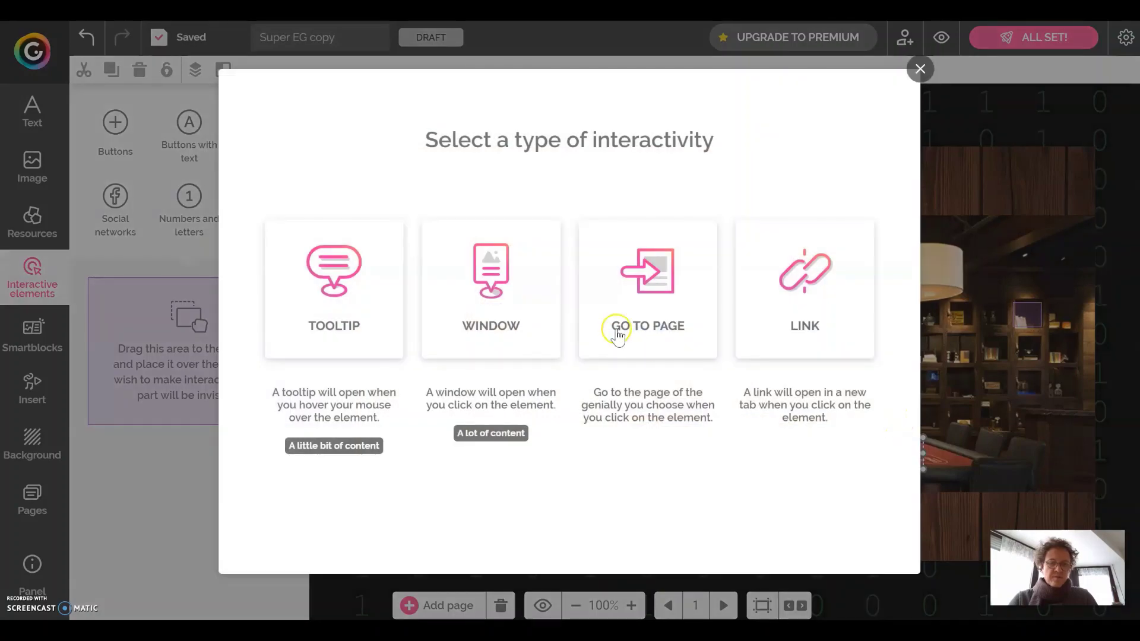
click(656, 304)
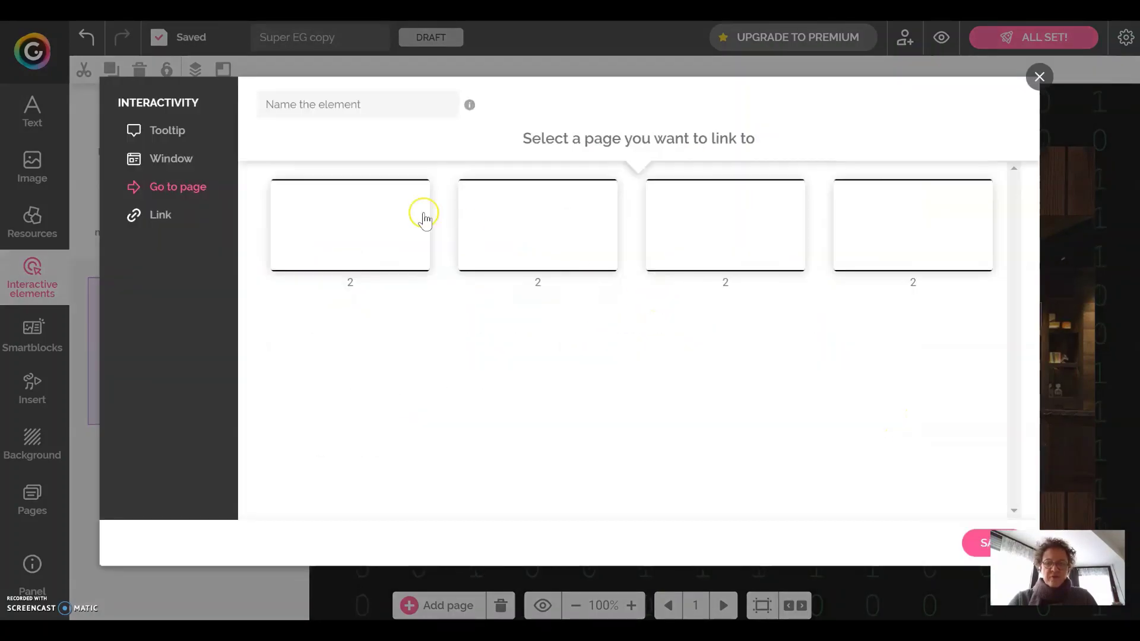
click(362, 225)
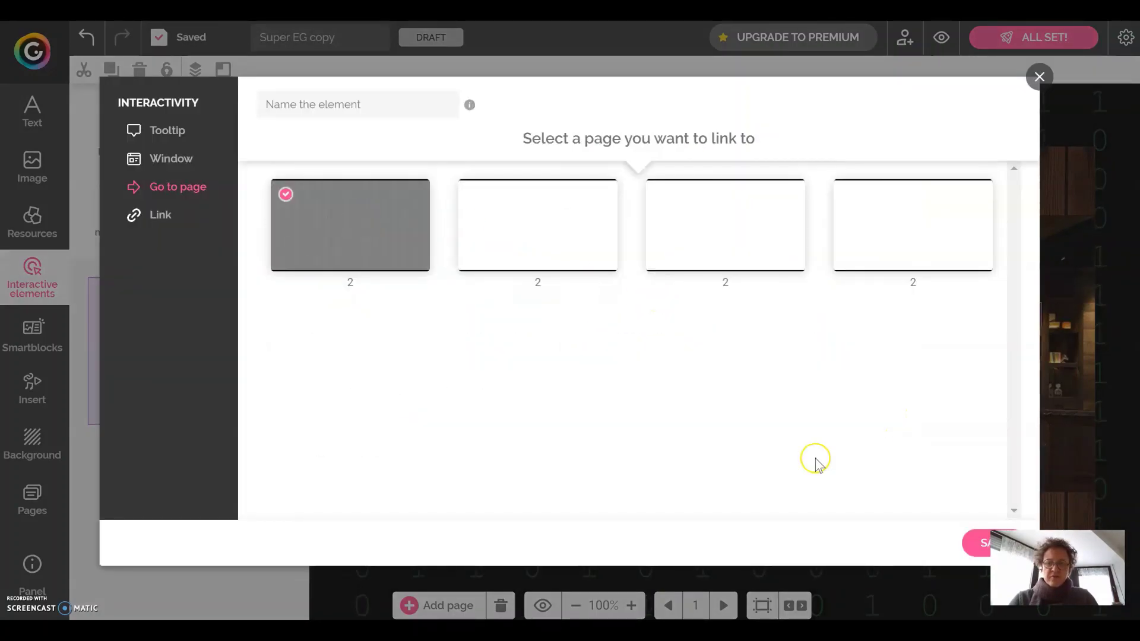
click(975, 549)
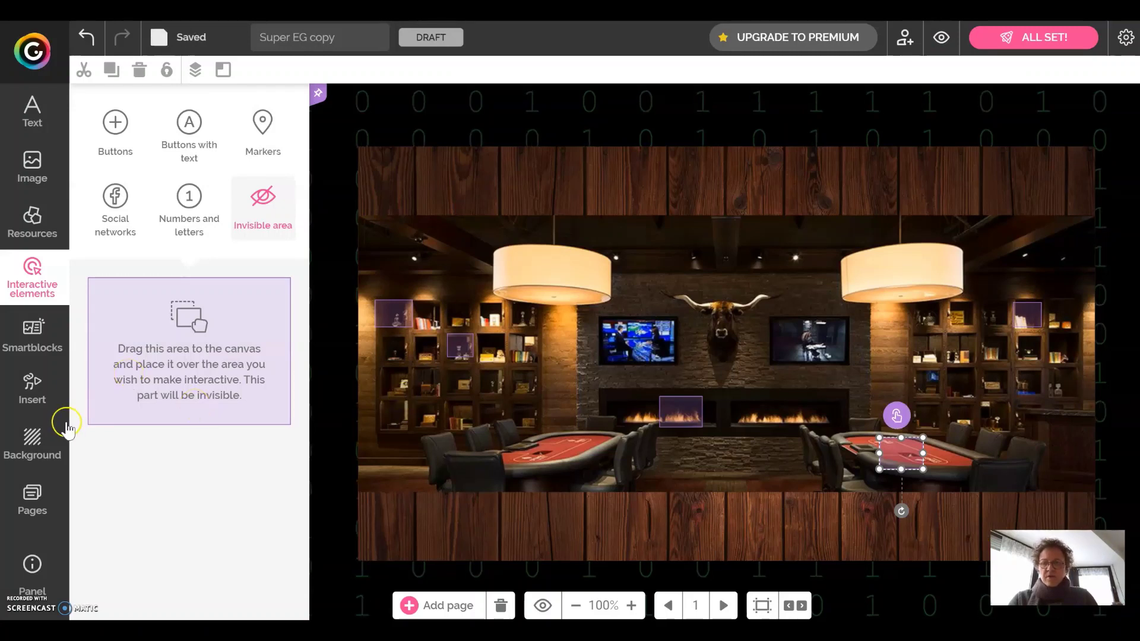
Upload the Jeudecartes image from the computer and insert it on page 2.
click(31, 496)
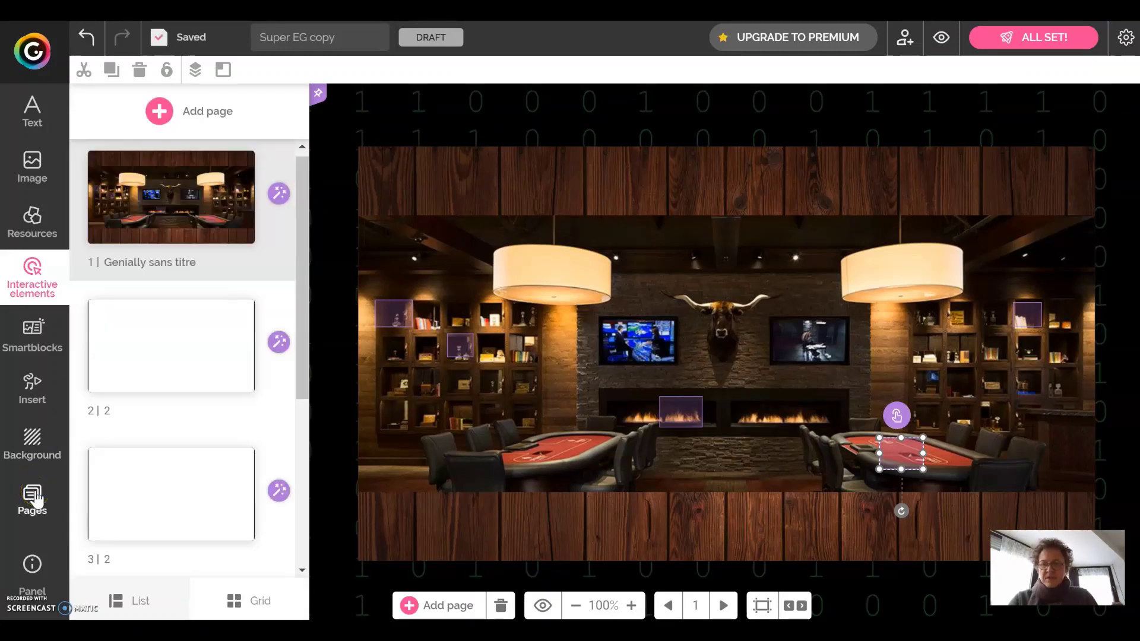
click(158, 331)
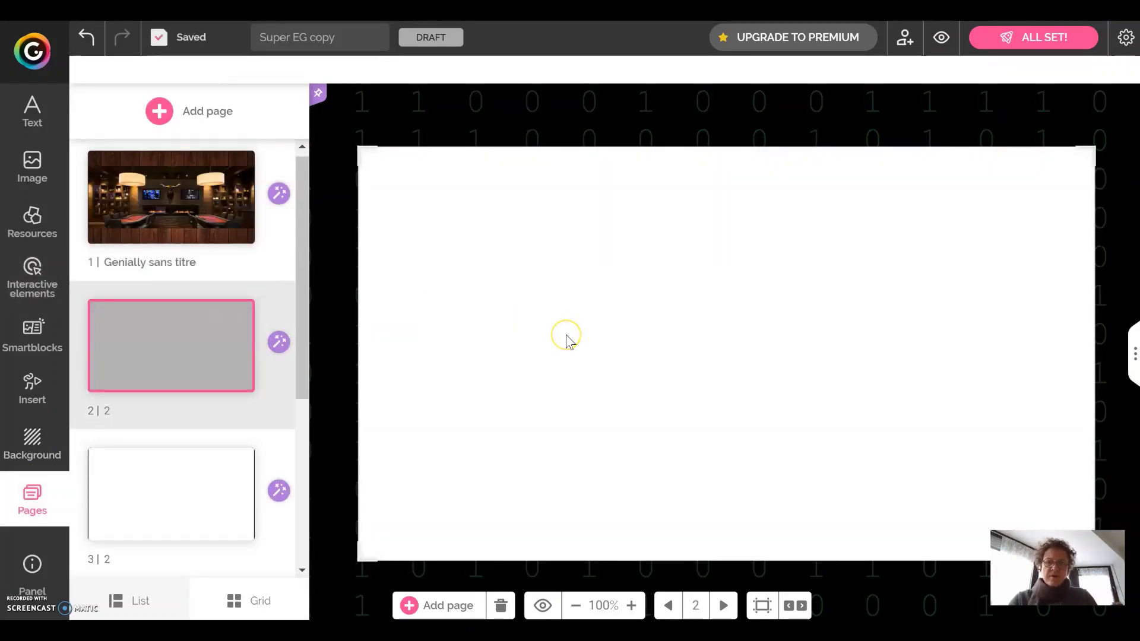
click(53, 159)
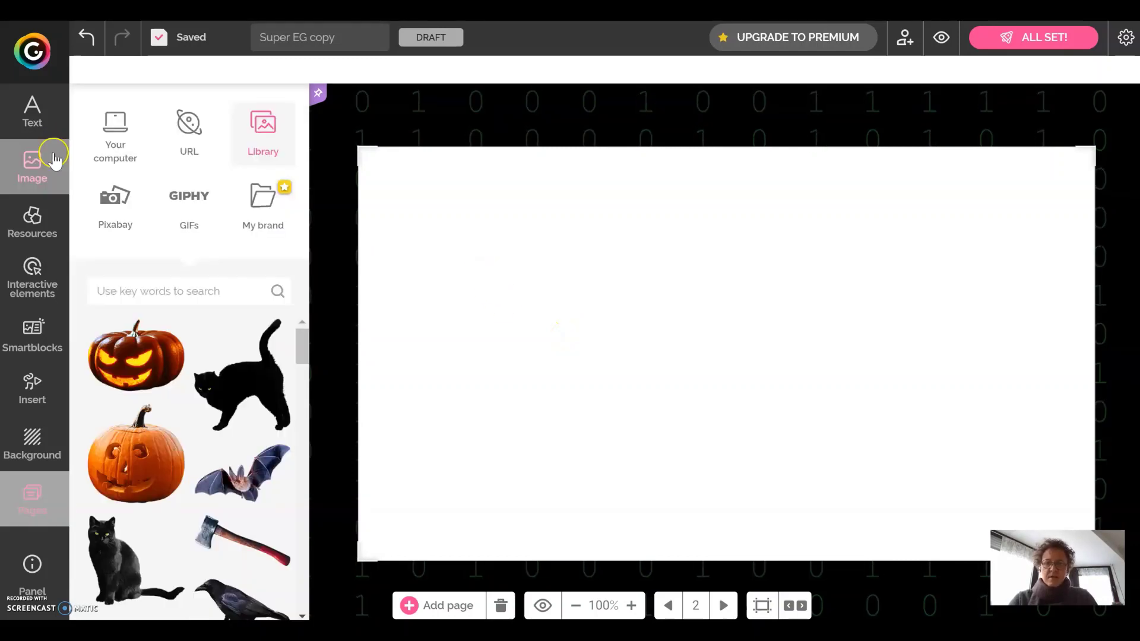
click(112, 153)
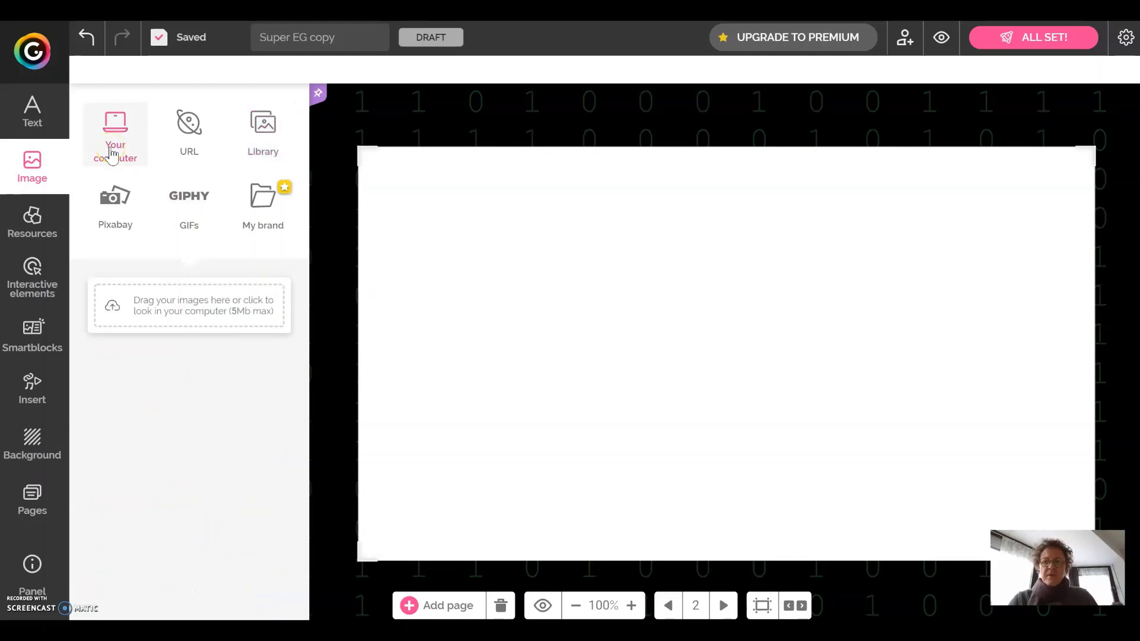
click(176, 306)
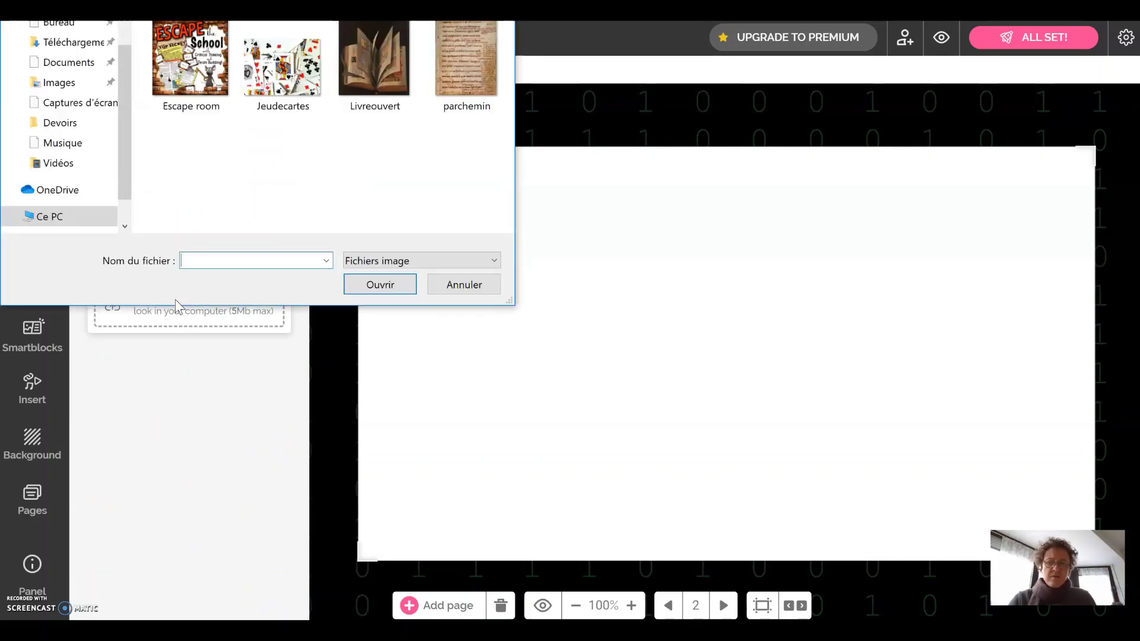
click(326, 57)
click(374, 284)
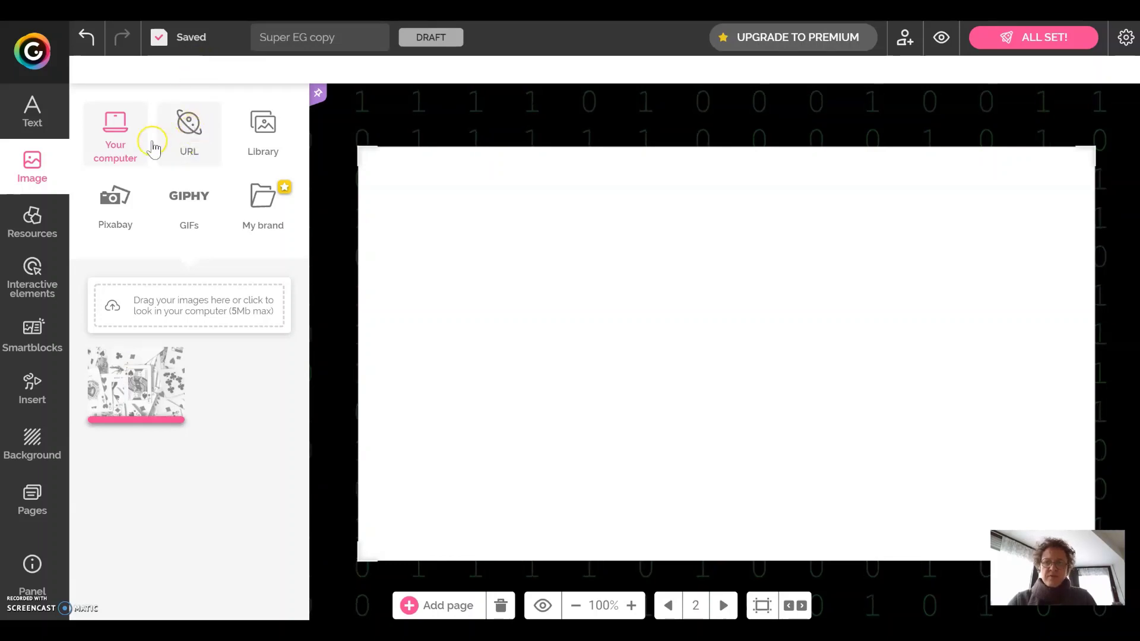
click(143, 394)
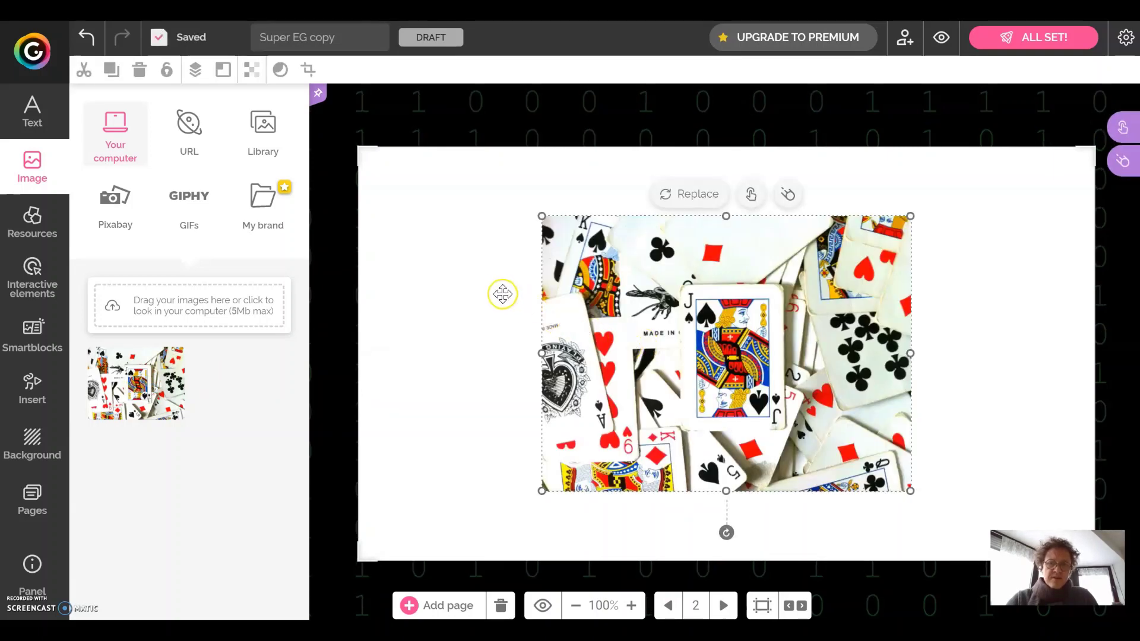
Move the playing cards image to the upper-left corner of page 2 and enlarge it to almost the full page height.
drag(651, 341, 457, 247)
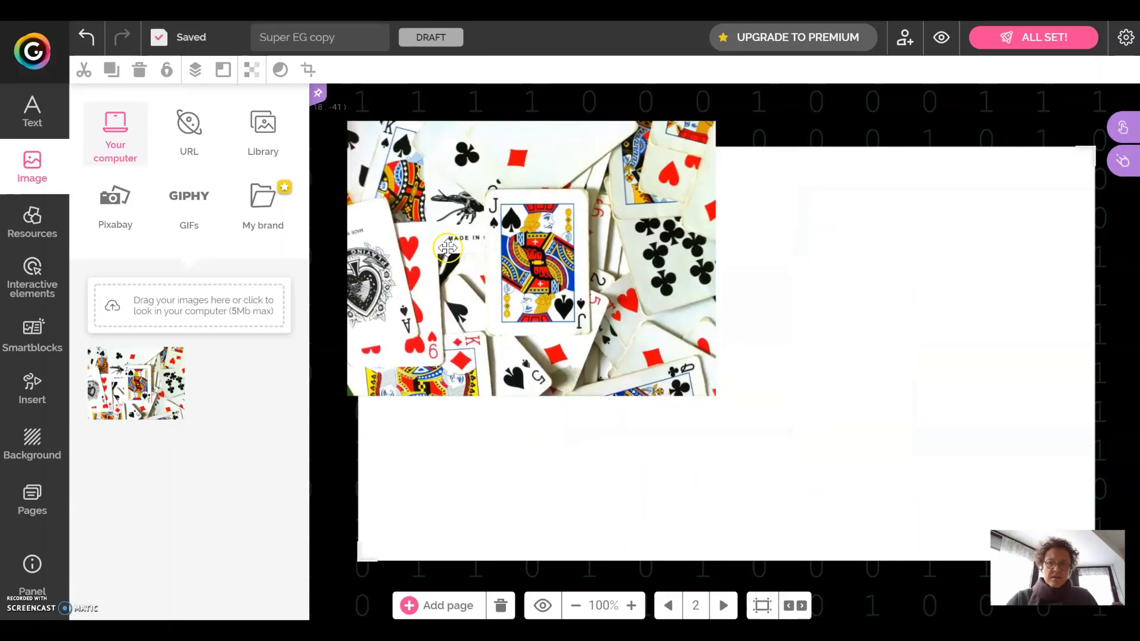
mouse_move(536, 289)
mouse_down()
mouse_move(522, 278)
mouse_move(540, 300)
mouse_move(520, 292)
mouse_up()
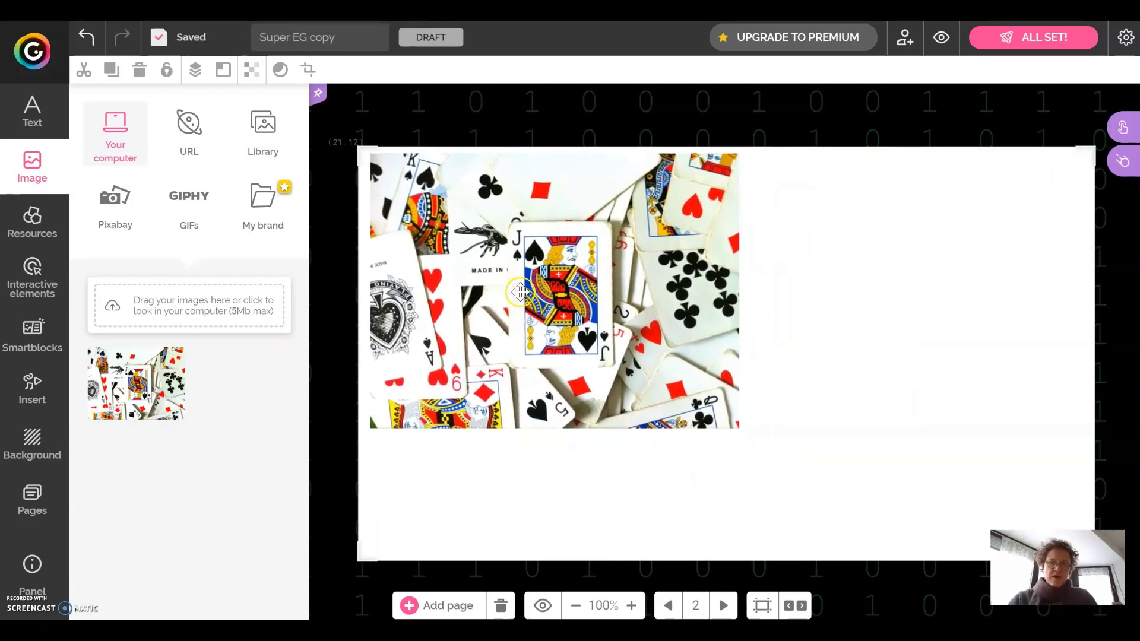
drag(647, 396, 645, 392)
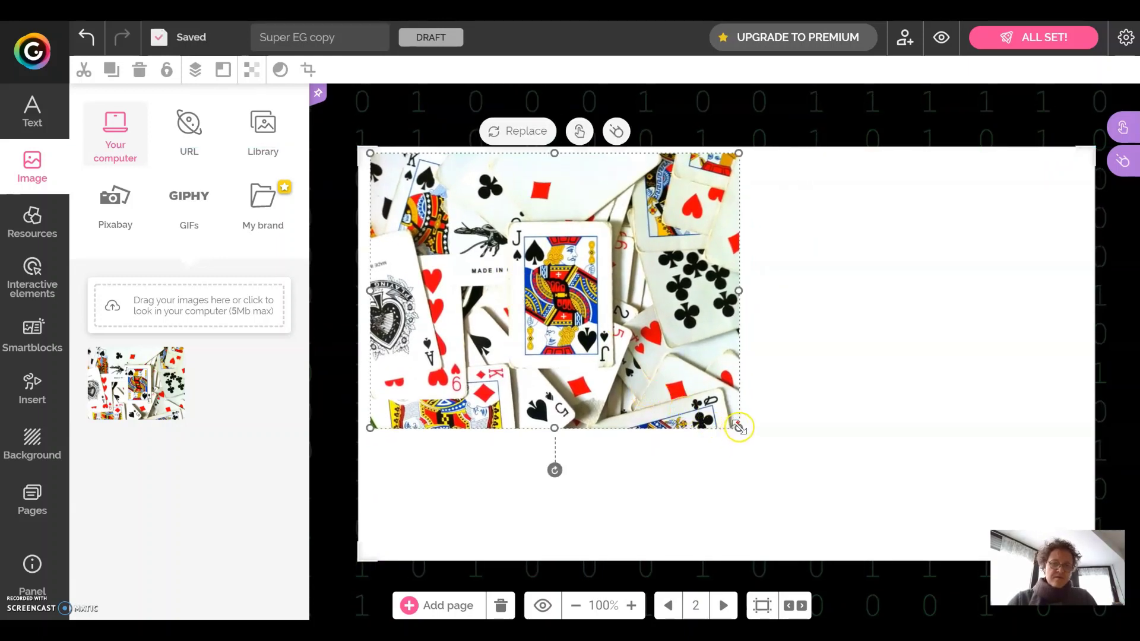
drag(790, 461, 852, 594)
drag(528, 466, 510, 452)
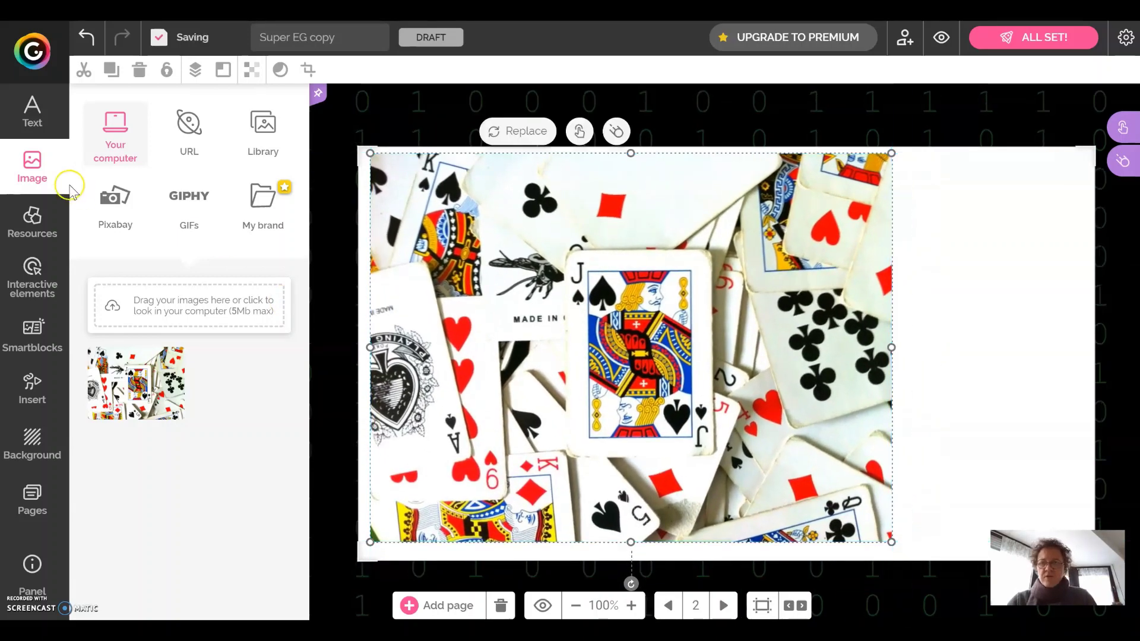
Set the canvas background of page 2 to the green grass texture from the library.
click(38, 456)
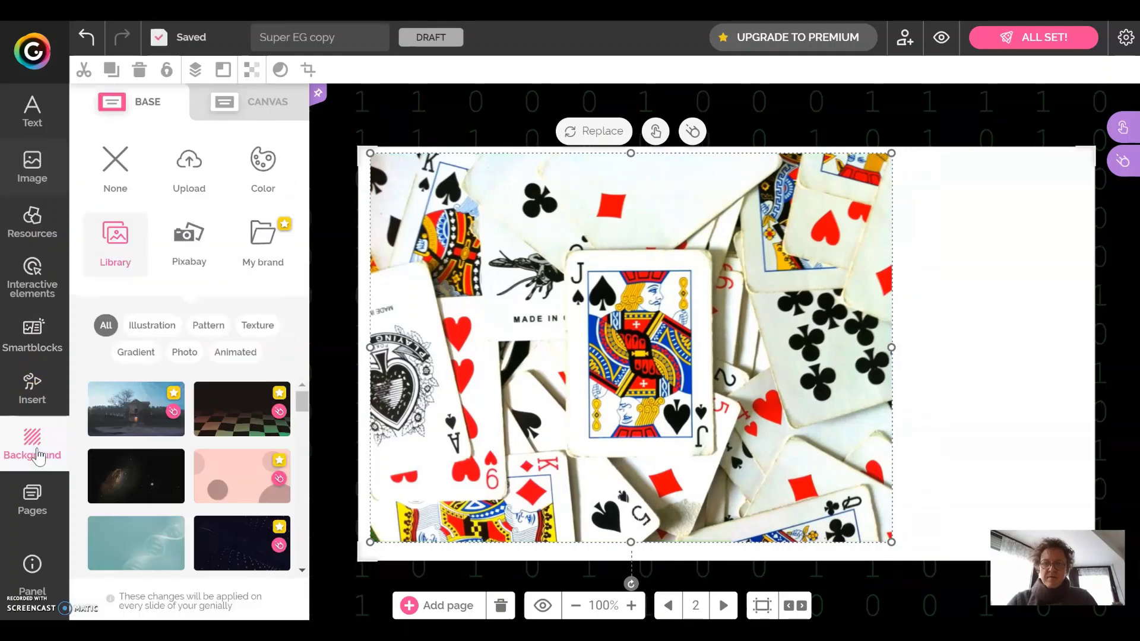
click(252, 112)
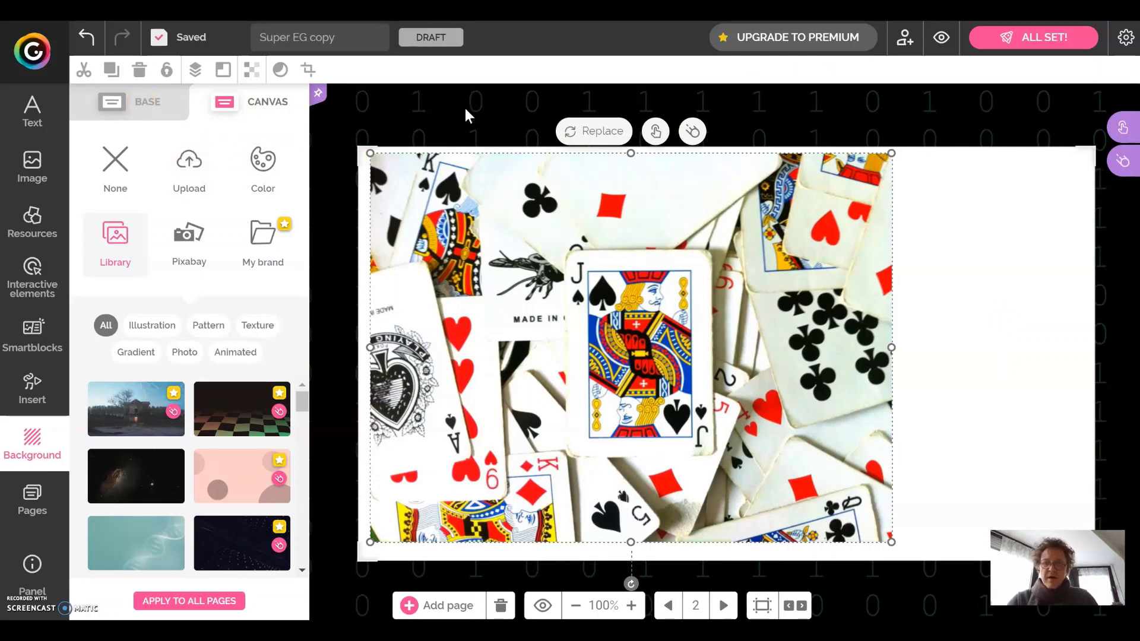
click(257, 326)
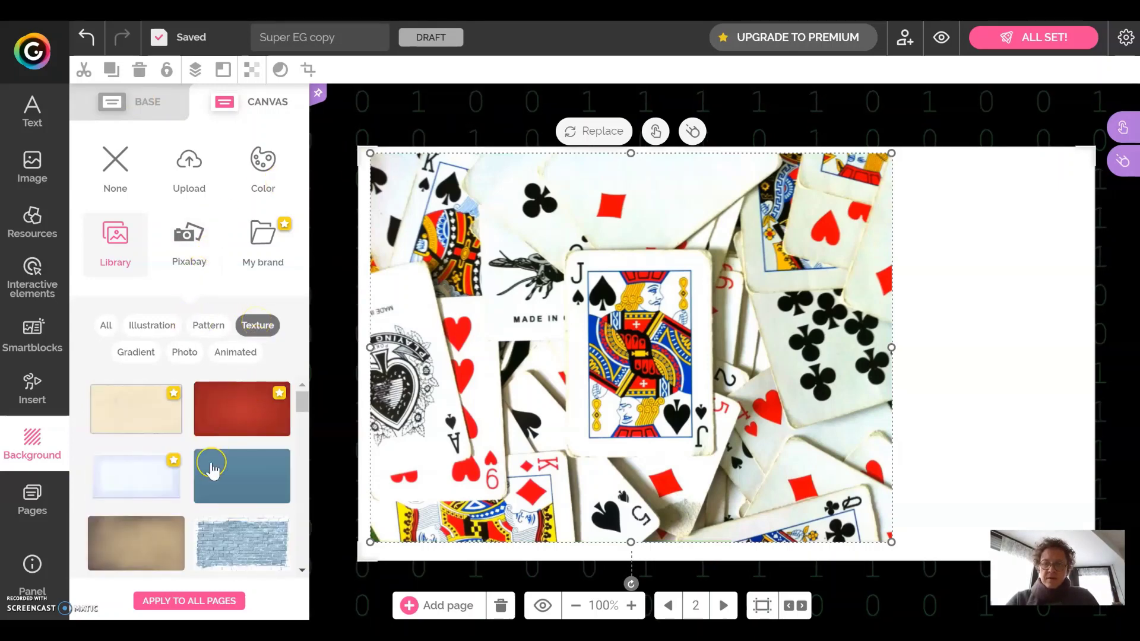
scroll(212, 469, down, 3)
scroll(213, 469, down, 3)
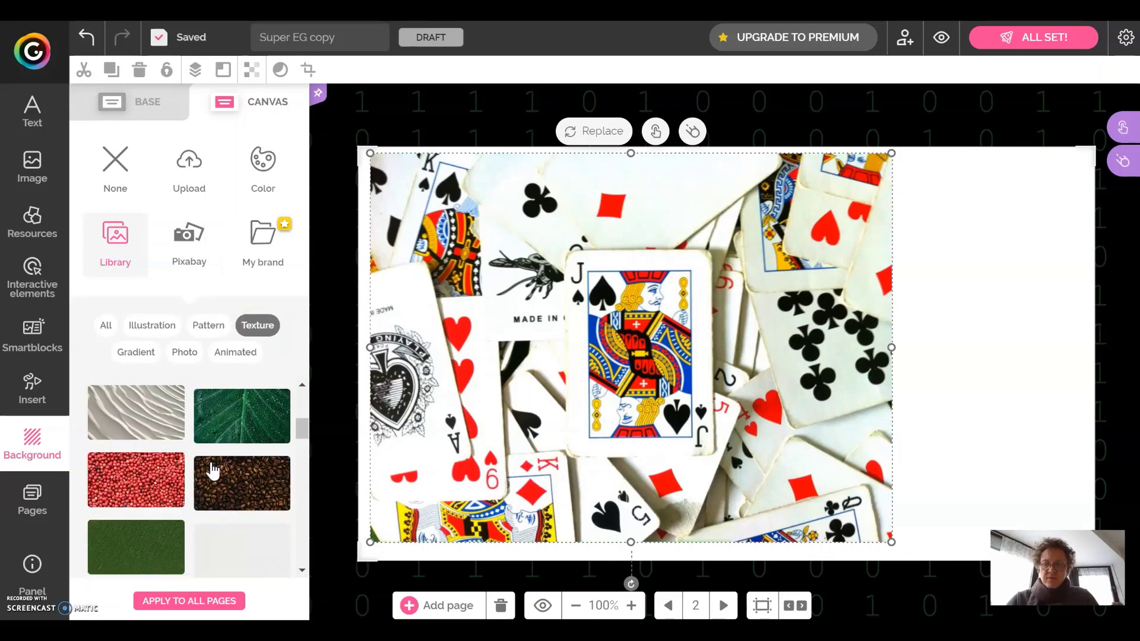
click(126, 527)
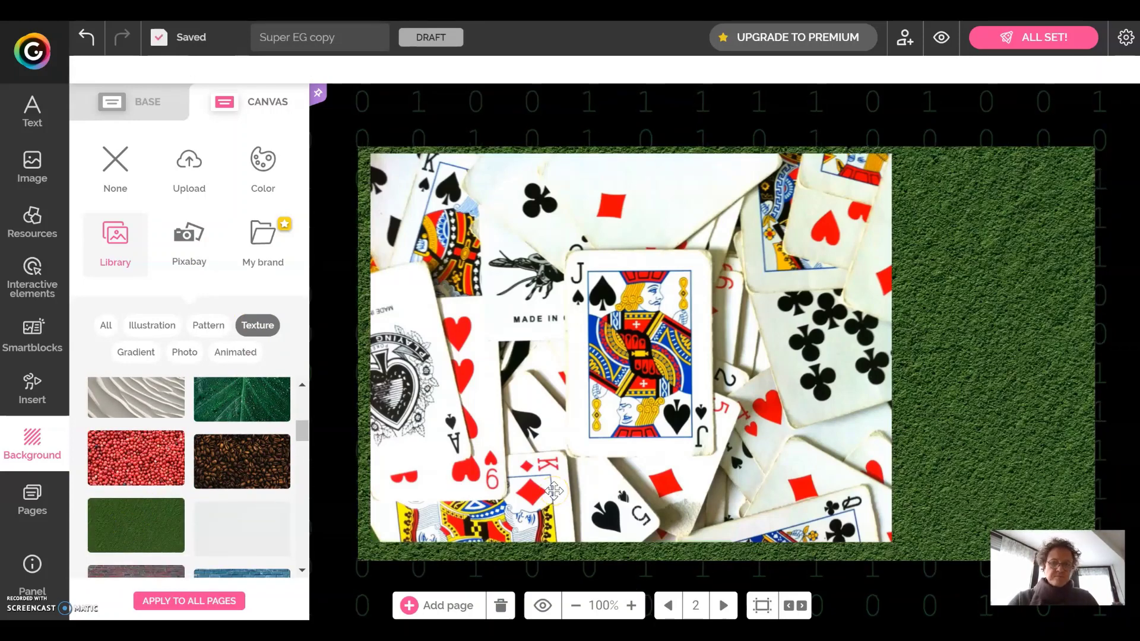
Add a white paragraph text reading "You find on the tanle this deck of cards ..." to page 2.
click(35, 110)
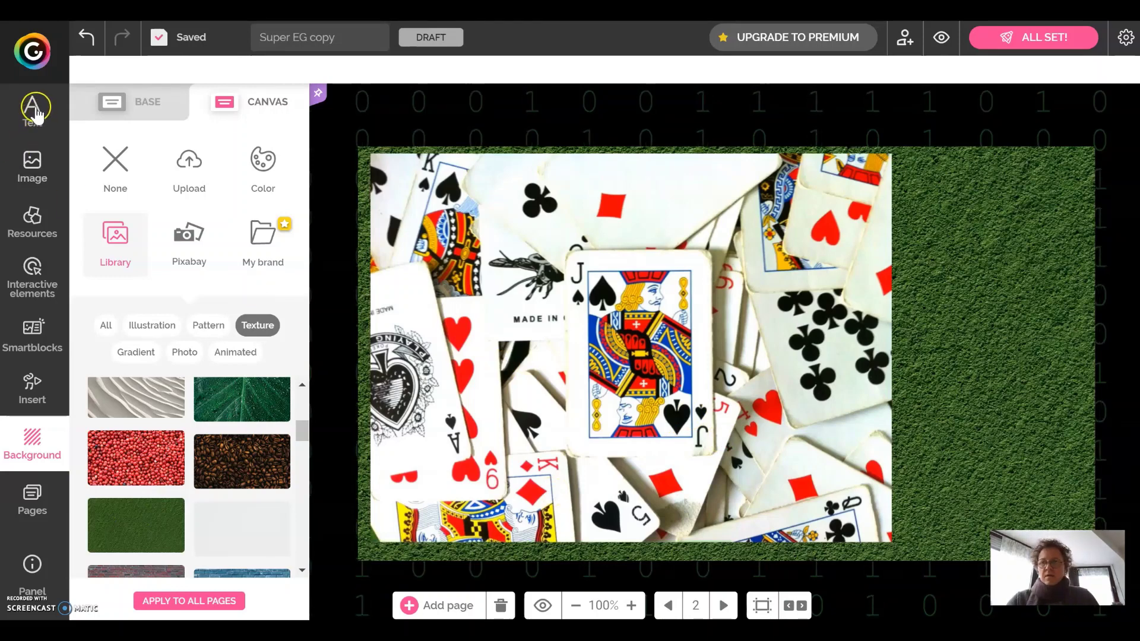
click(168, 256)
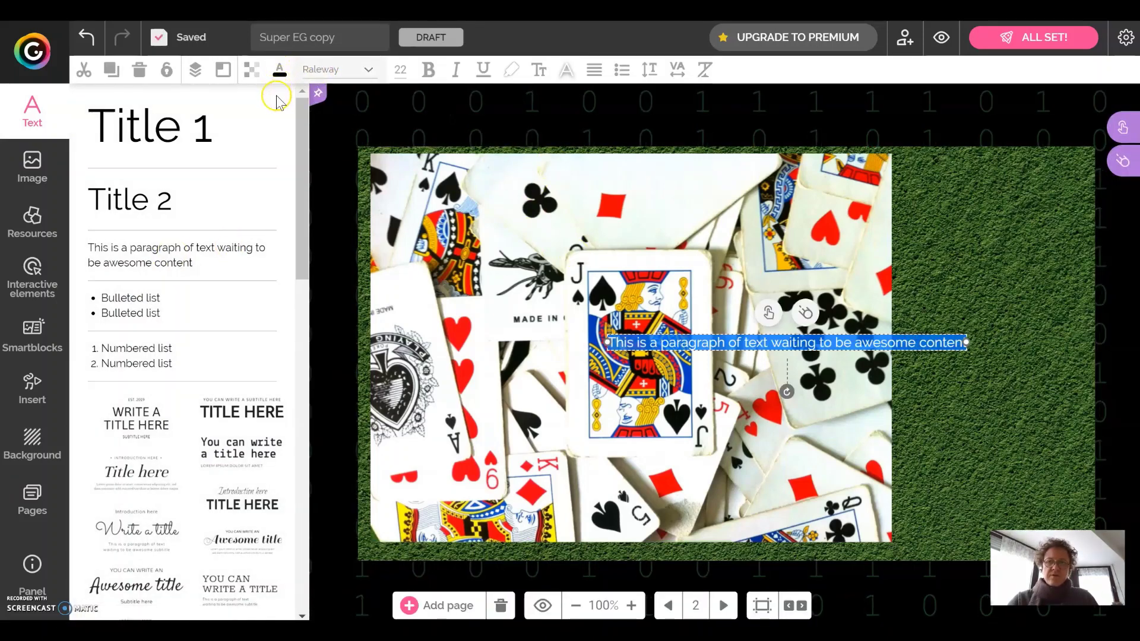
click(279, 70)
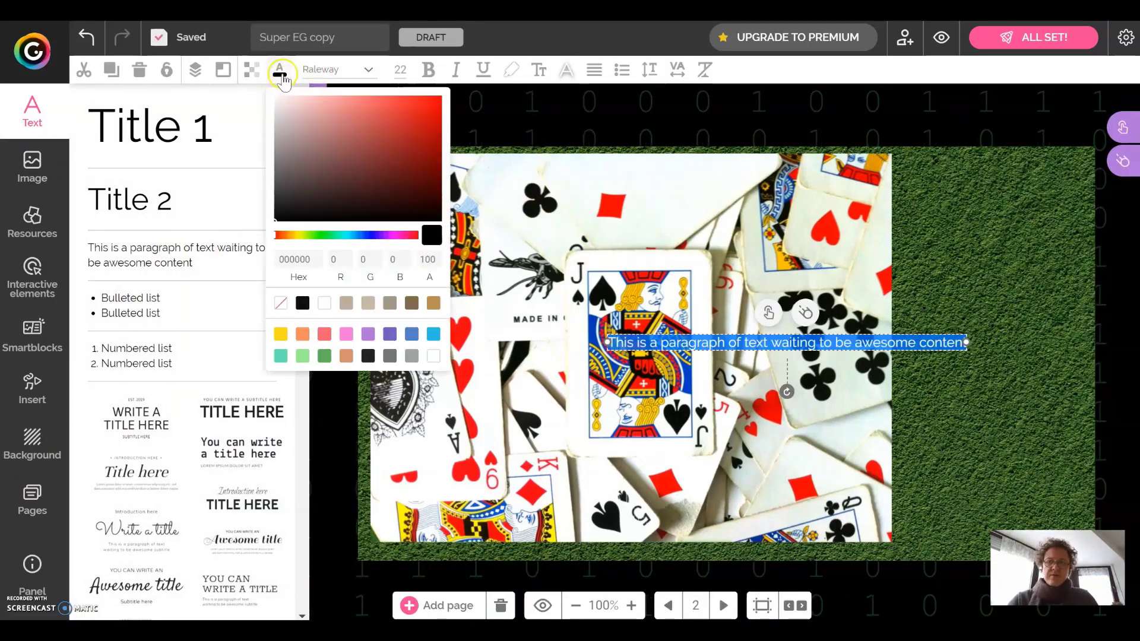
click(325, 304)
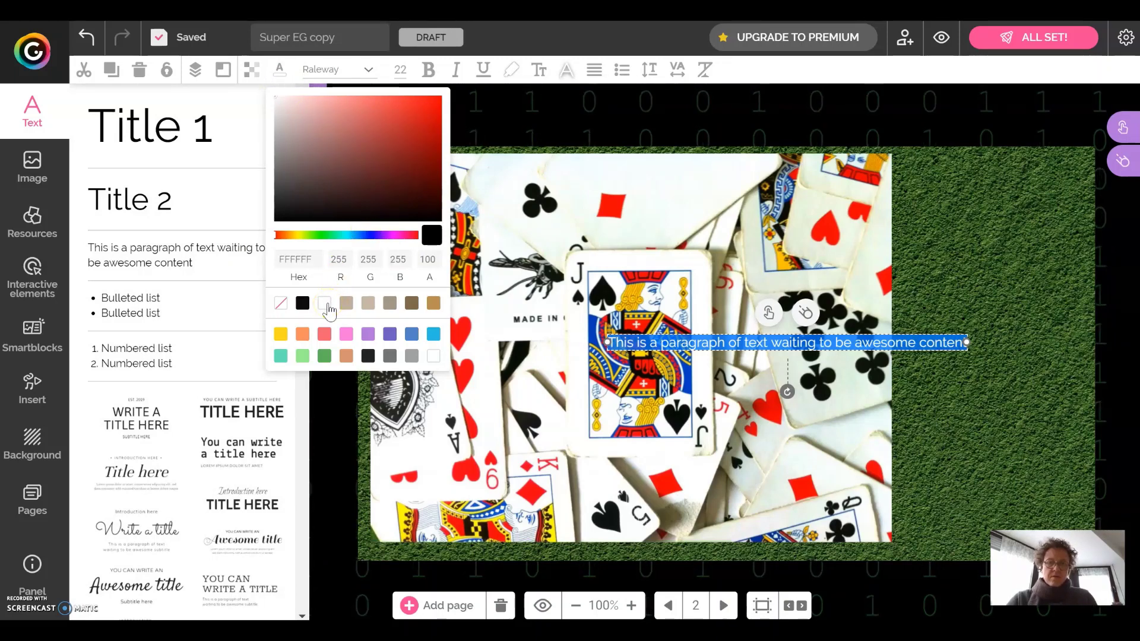
key(BackSpace)
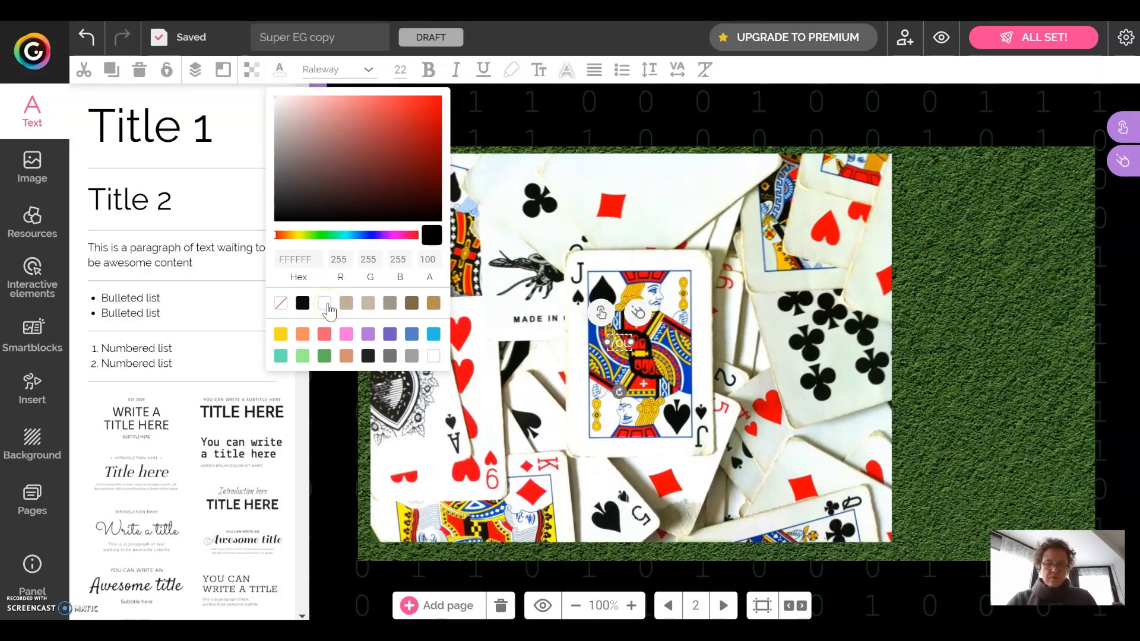
text(You find on it)
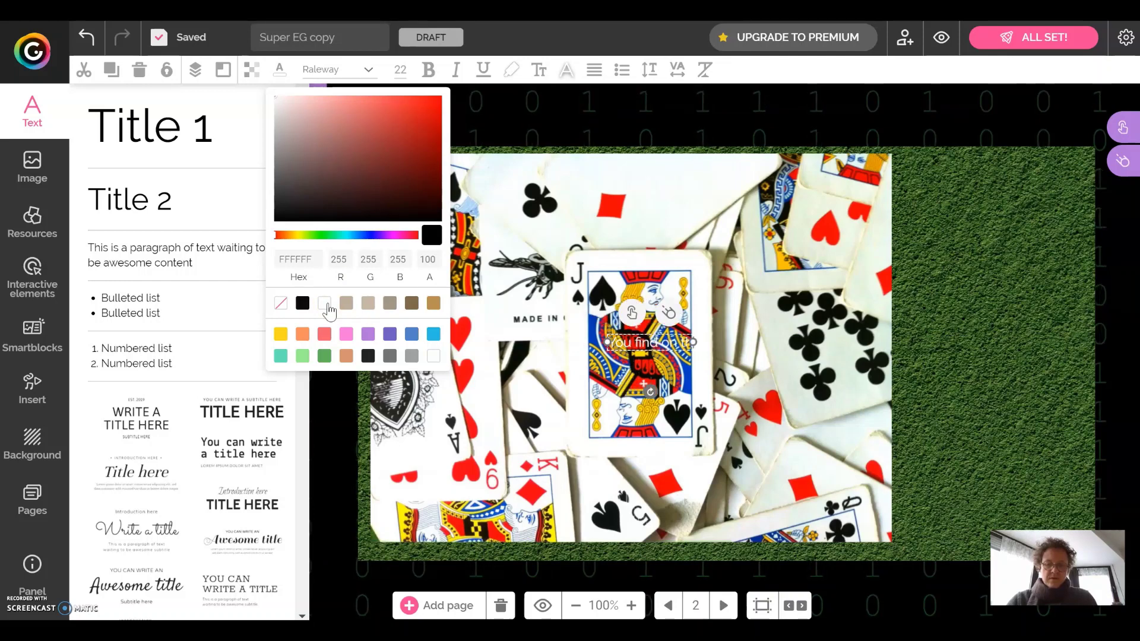
text(e table this deck of)
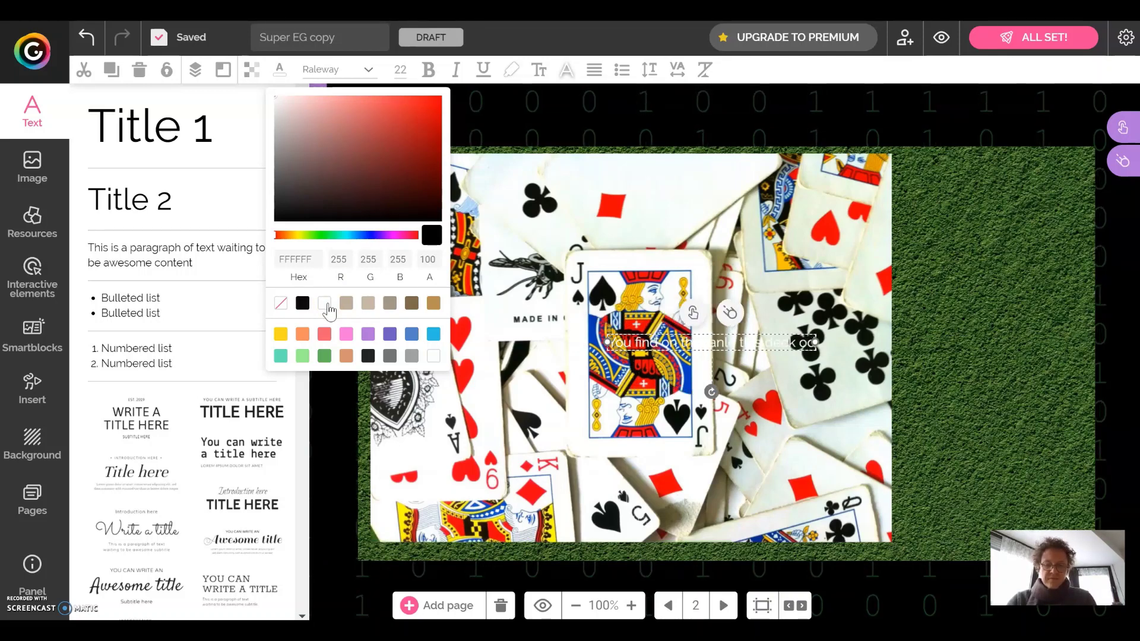
text( cards)
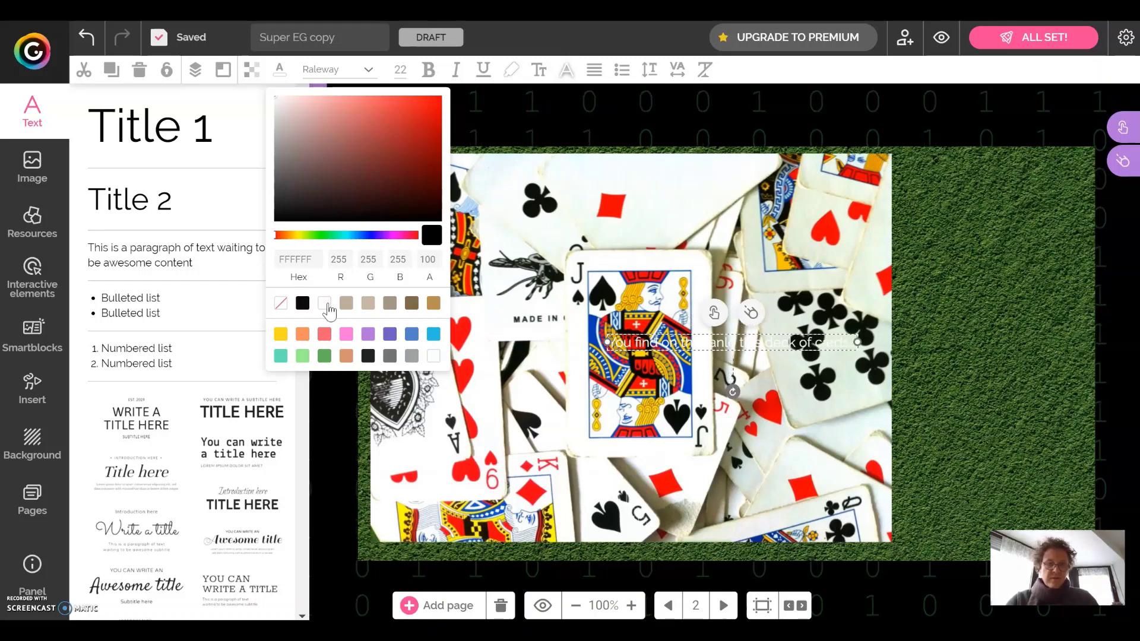
Narrow the text box so it wraps onto two lines and place it on the grass right of the cards image, near the top.
drag(638, 329, 933, 173)
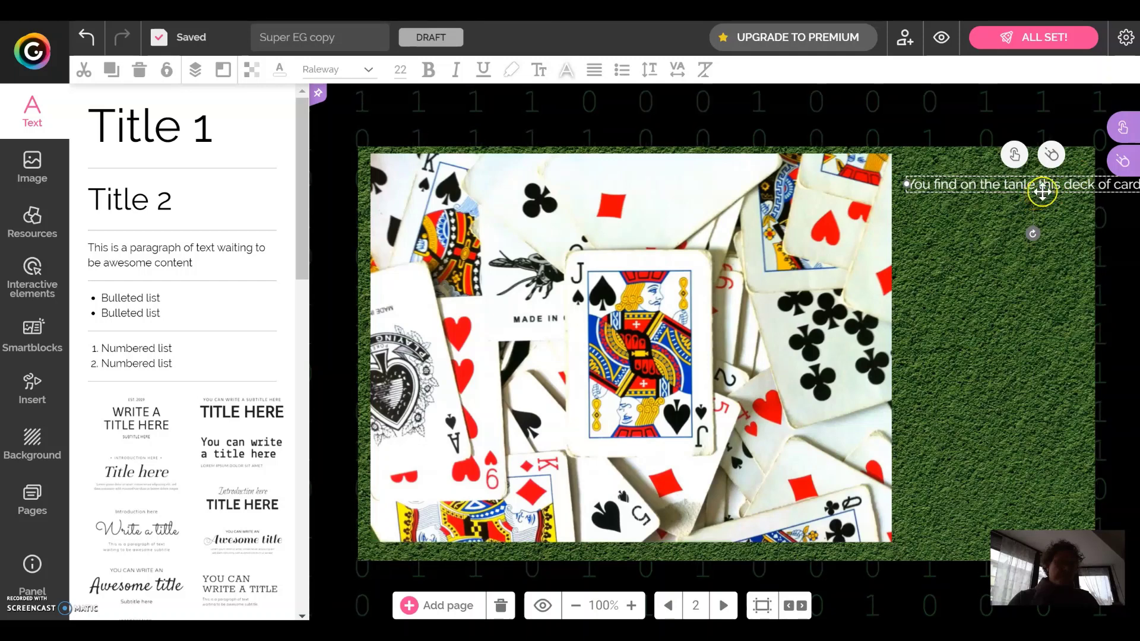
key(Escape)
click(1075, 188)
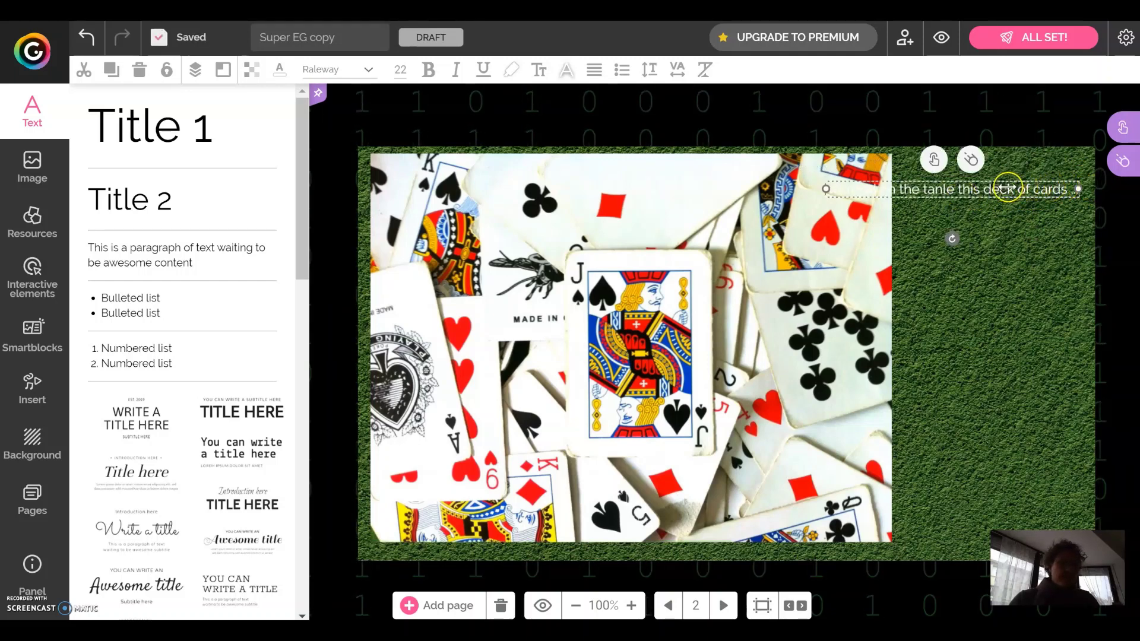
drag(1011, 187, 1001, 188)
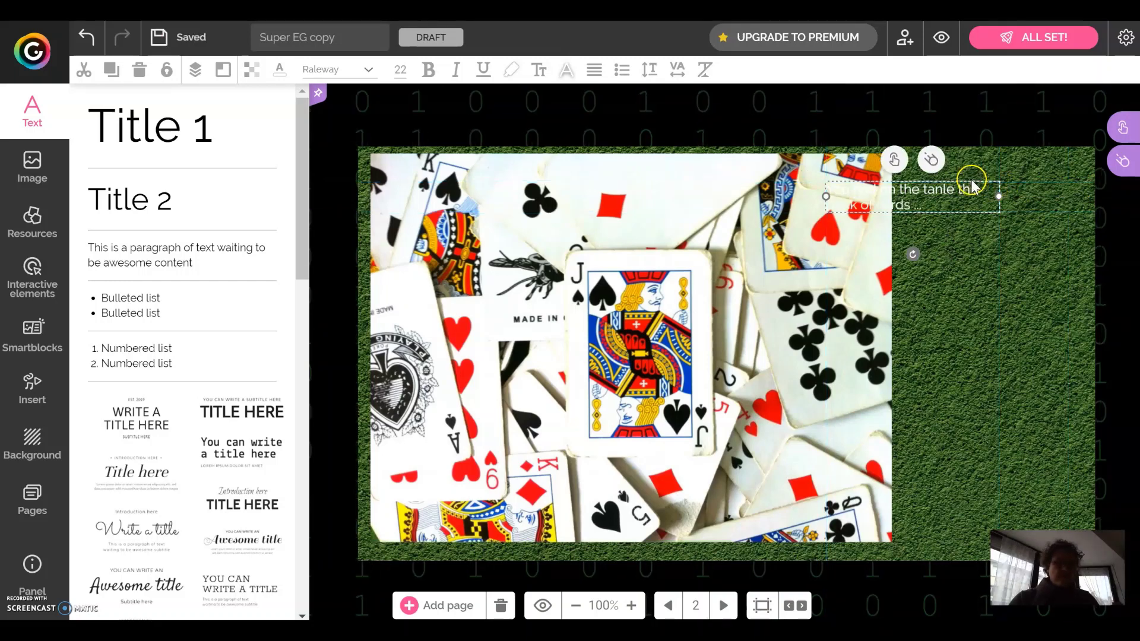
drag(1001, 185, 1064, 173)
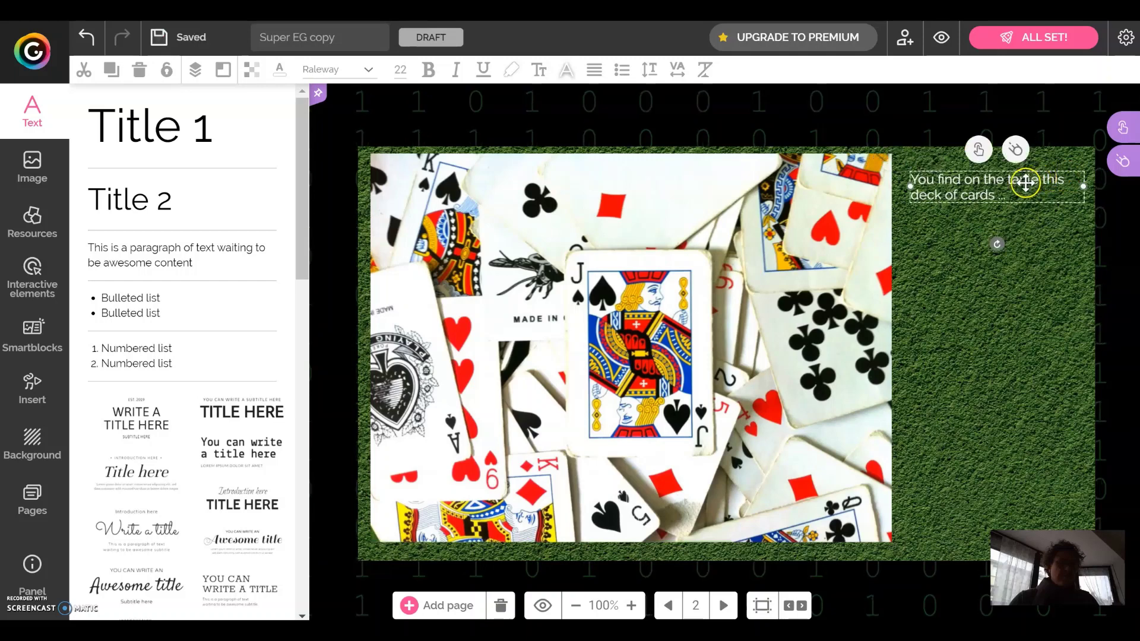
Correct the misspelled word in the text beside the cards to "table".
click(1038, 180)
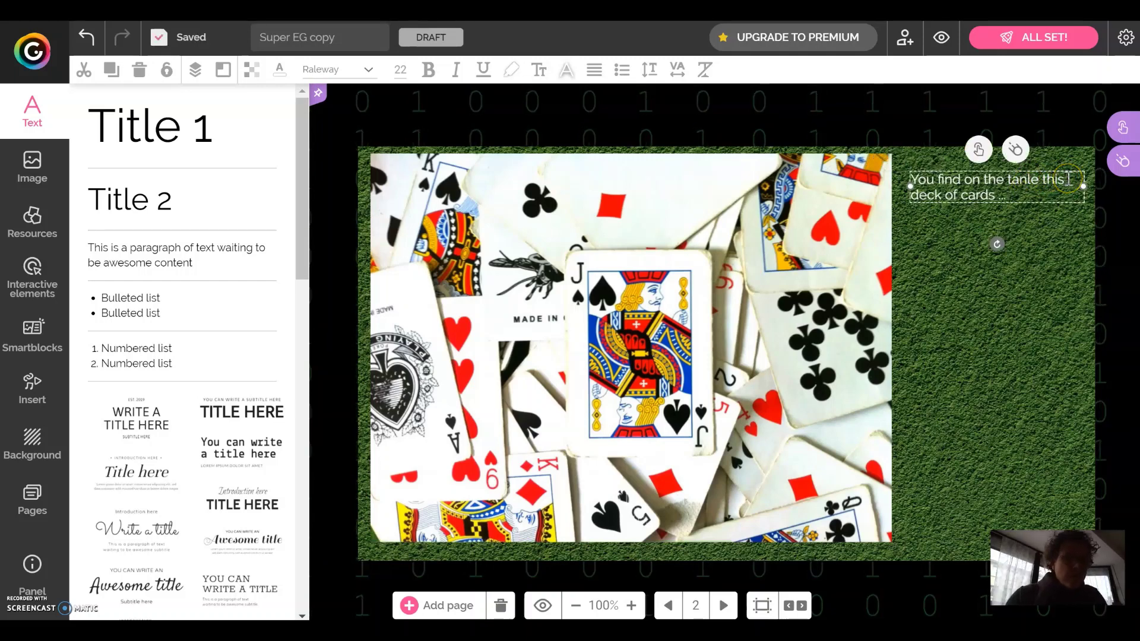
key(BackSpace)
text(b)
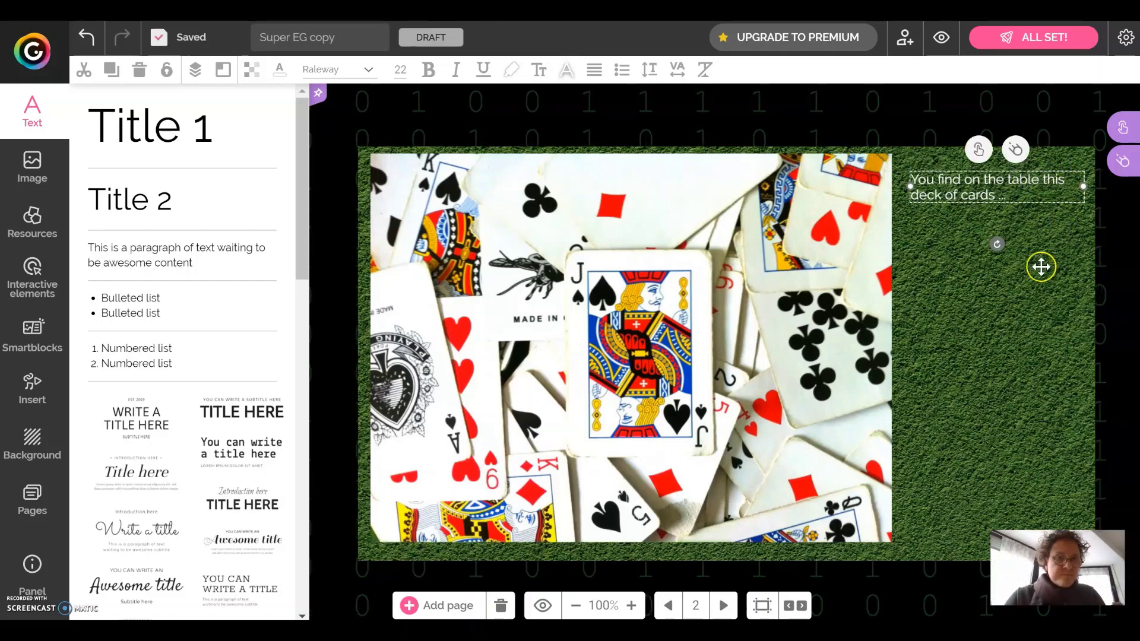
click(976, 259)
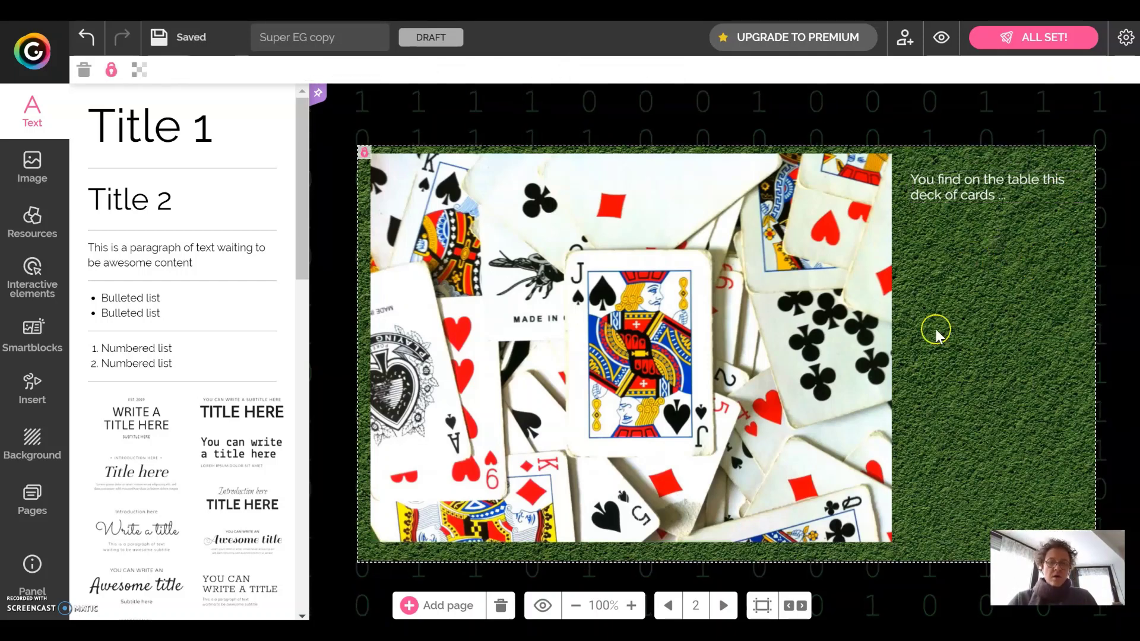
Place an invisible area over the red diamond above the jack of spades and shrink it to fit around the symbol.
click(34, 280)
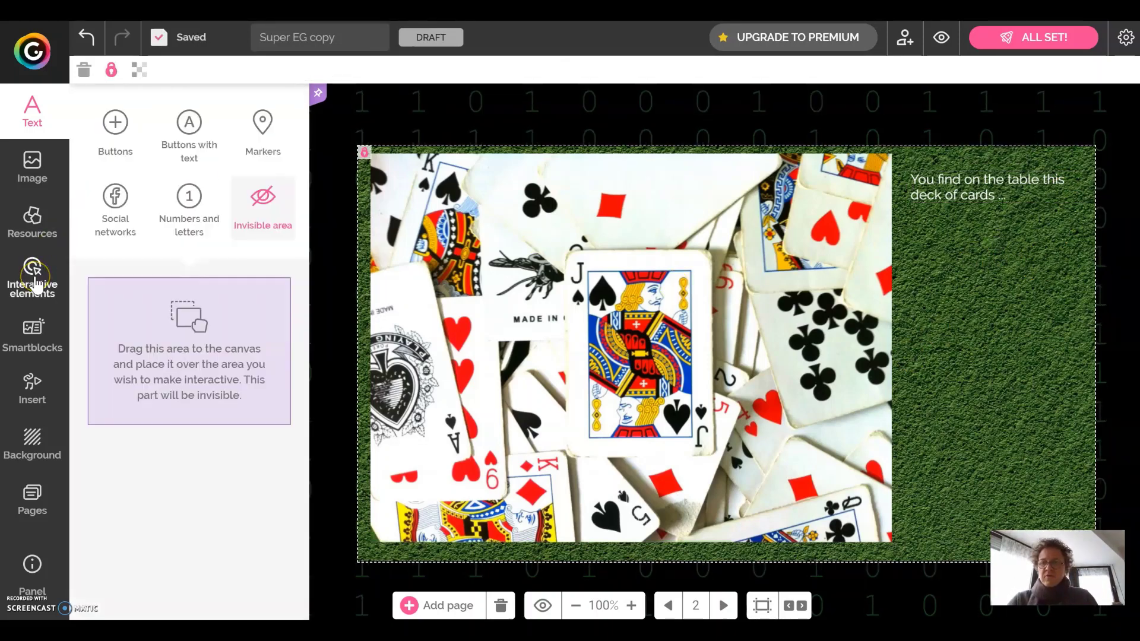
click(217, 335)
drag(704, 332, 631, 218)
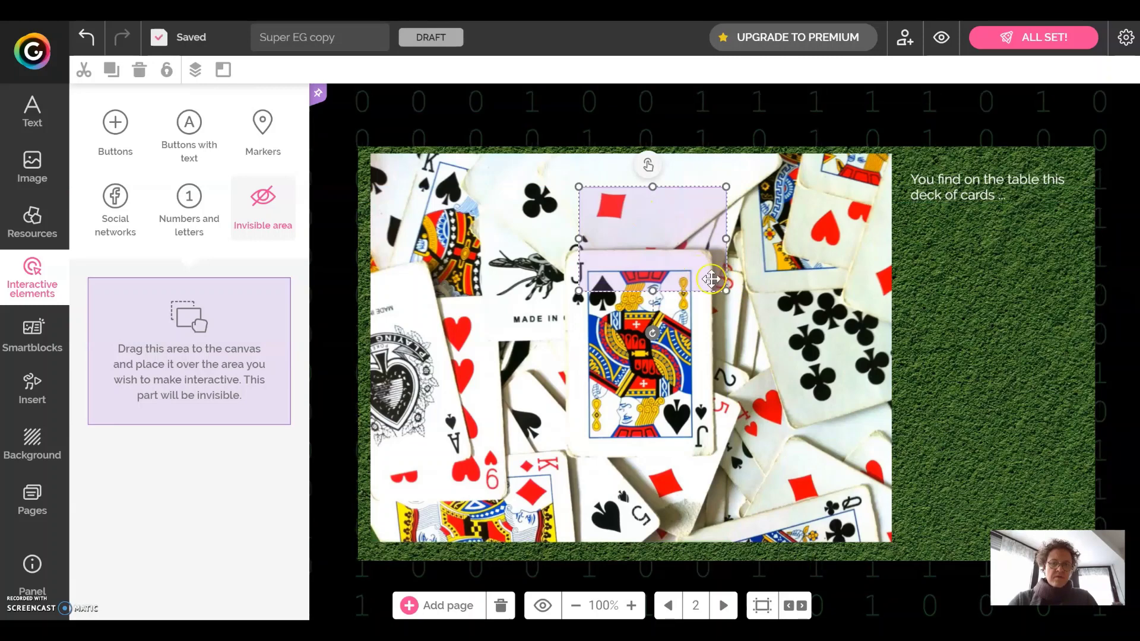
drag(649, 244, 654, 239)
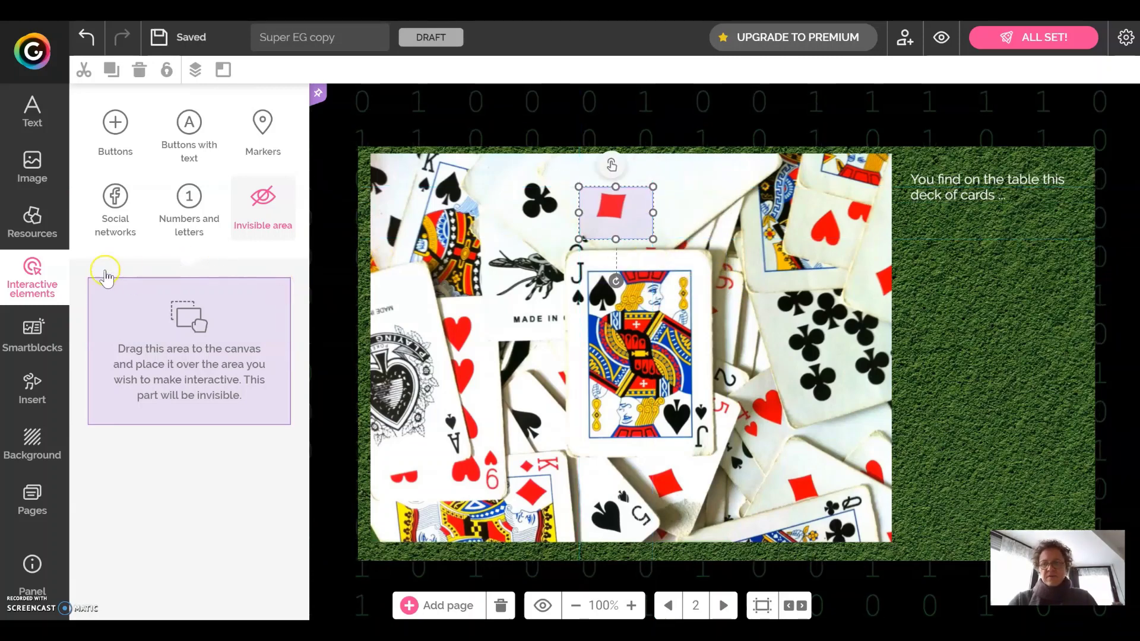
Add two small invisible areas, one on the clubs card right of the jack and one on the cards at its lower-right corner.
drag(254, 321, 835, 342)
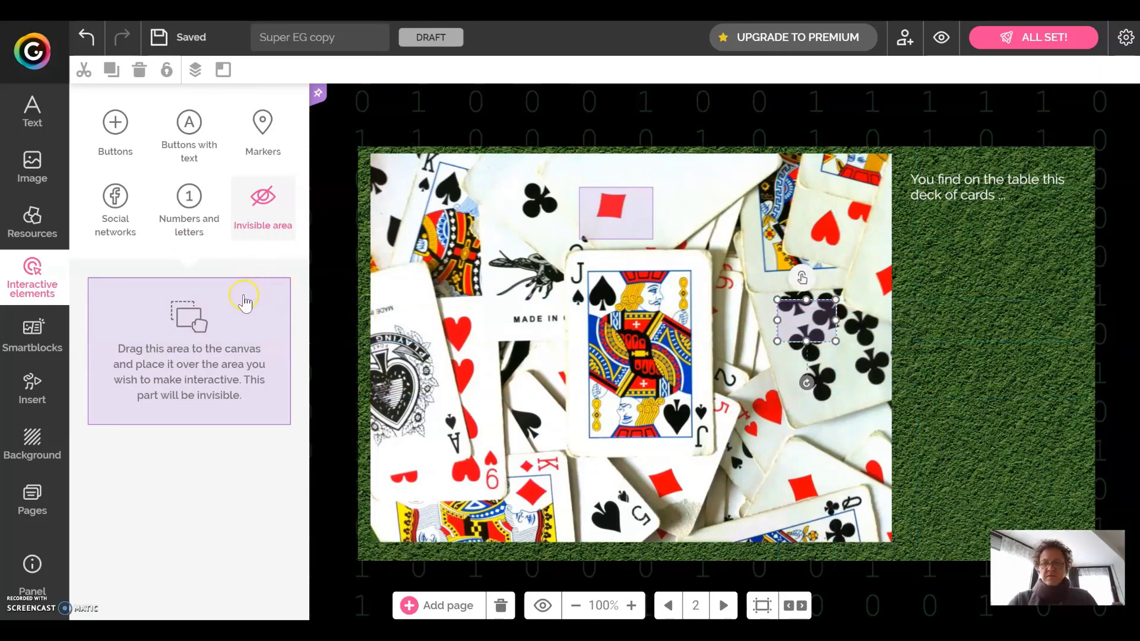
drag(244, 303, 748, 487)
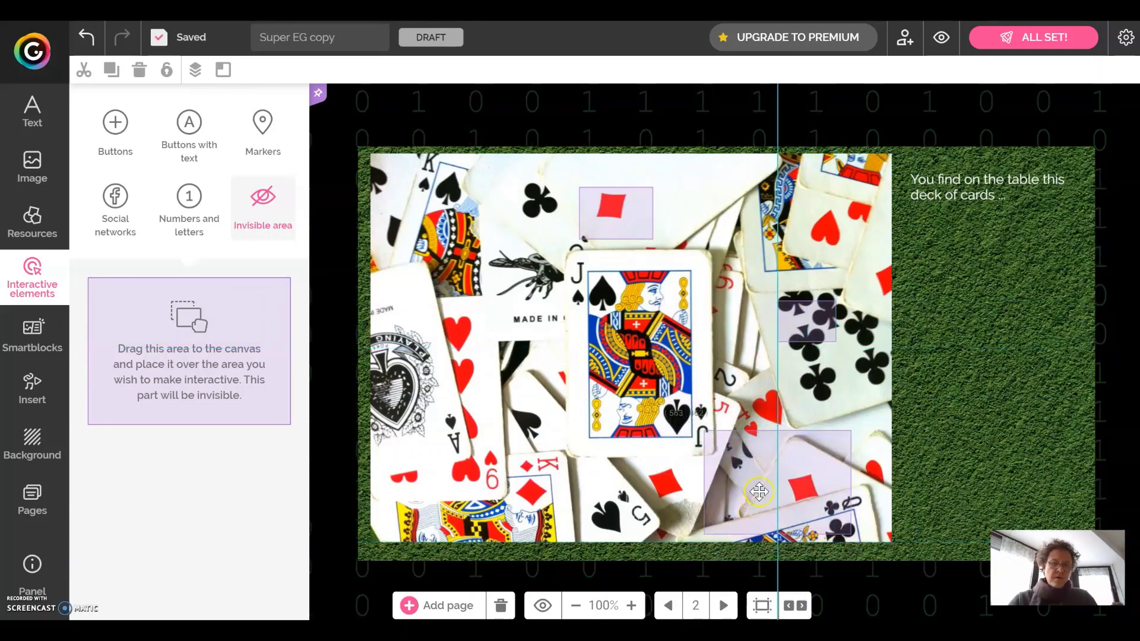
drag(851, 536, 786, 489)
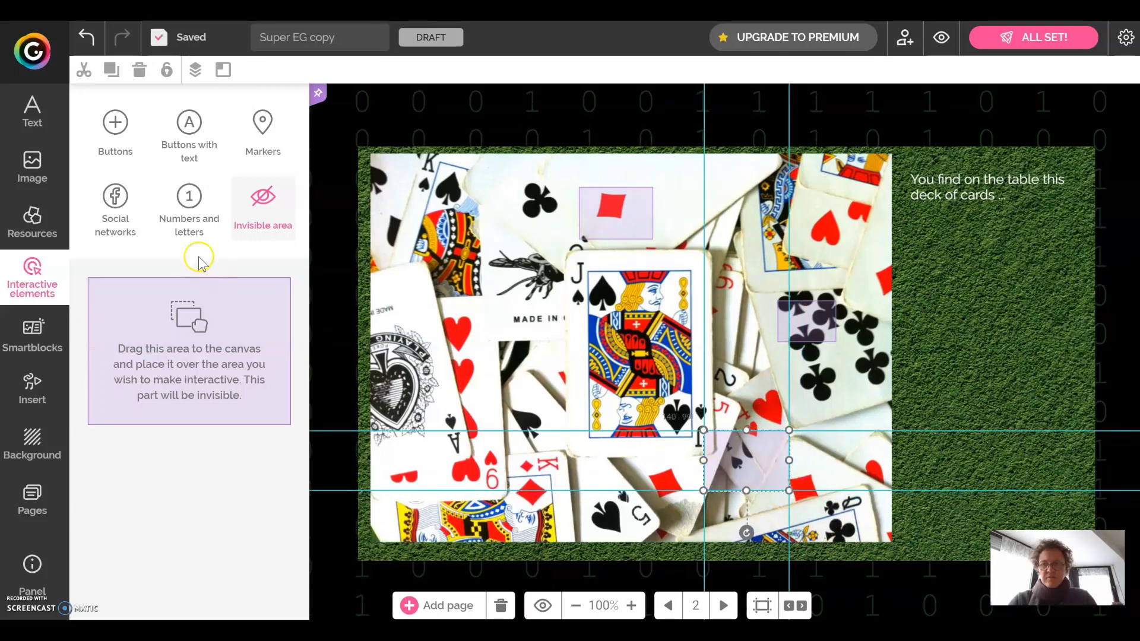
Add another invisible area and shrink it to cover the red corner number of the hearts card at the image's lower left.
click(215, 307)
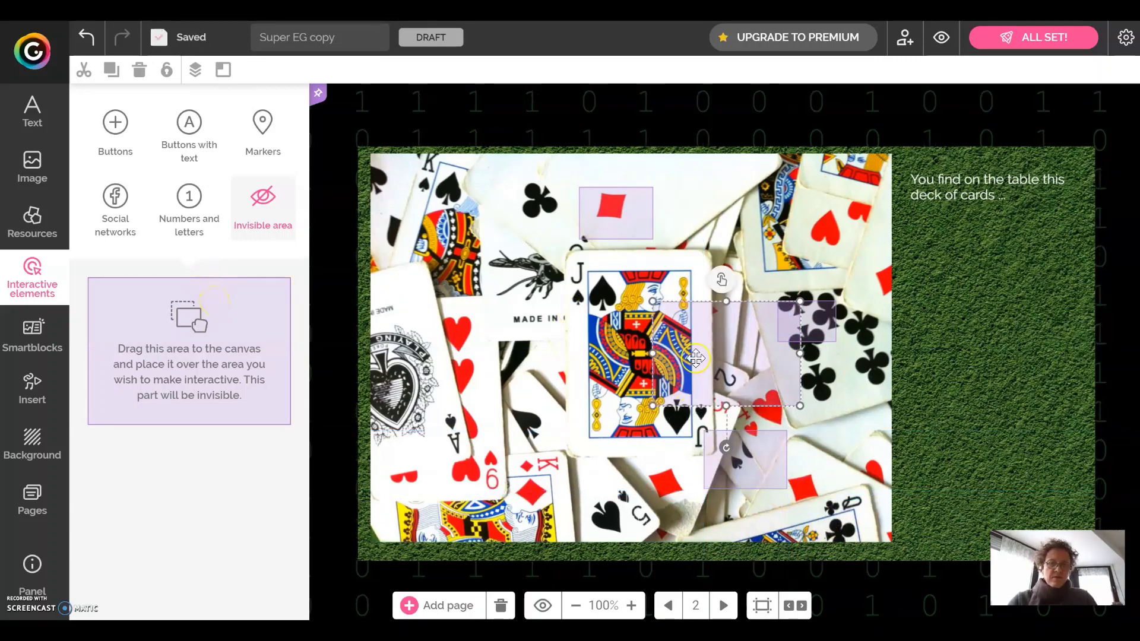
drag(553, 415, 509, 445)
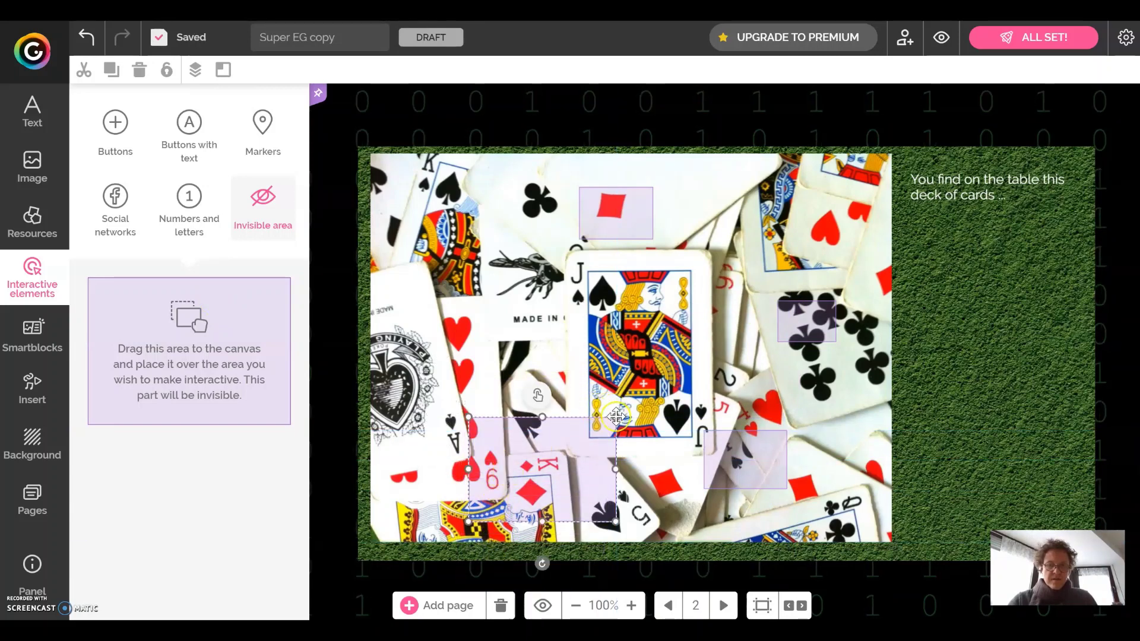
drag(616, 417, 486, 497)
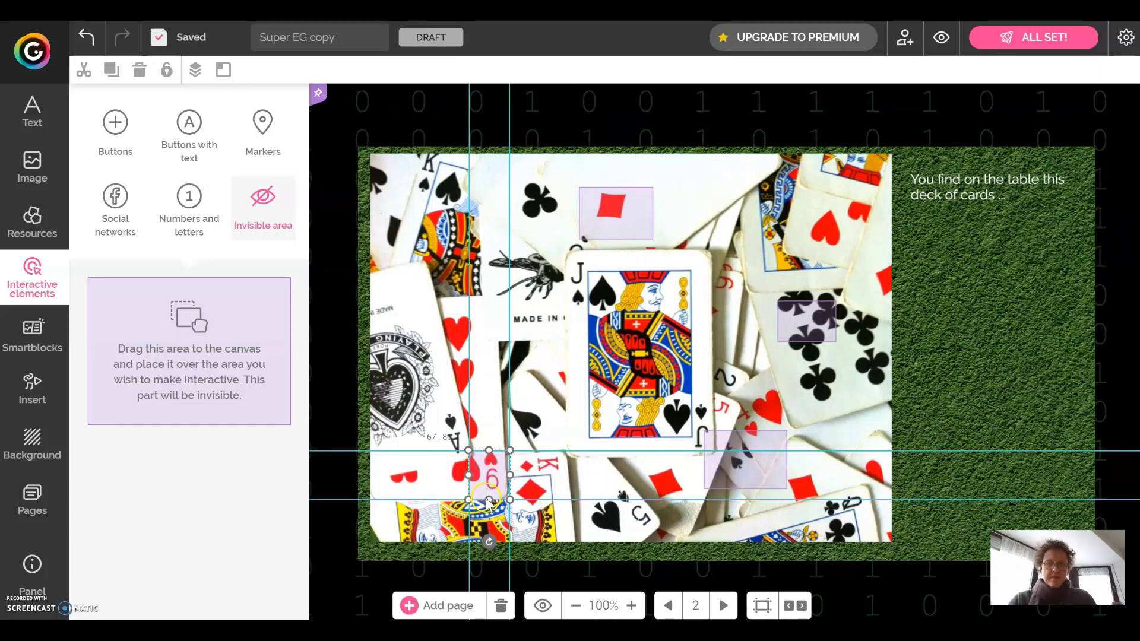
Give the invisible area on the clubs card a Window interactivity containing the text "Which card is it ?" and save it.
click(805, 319)
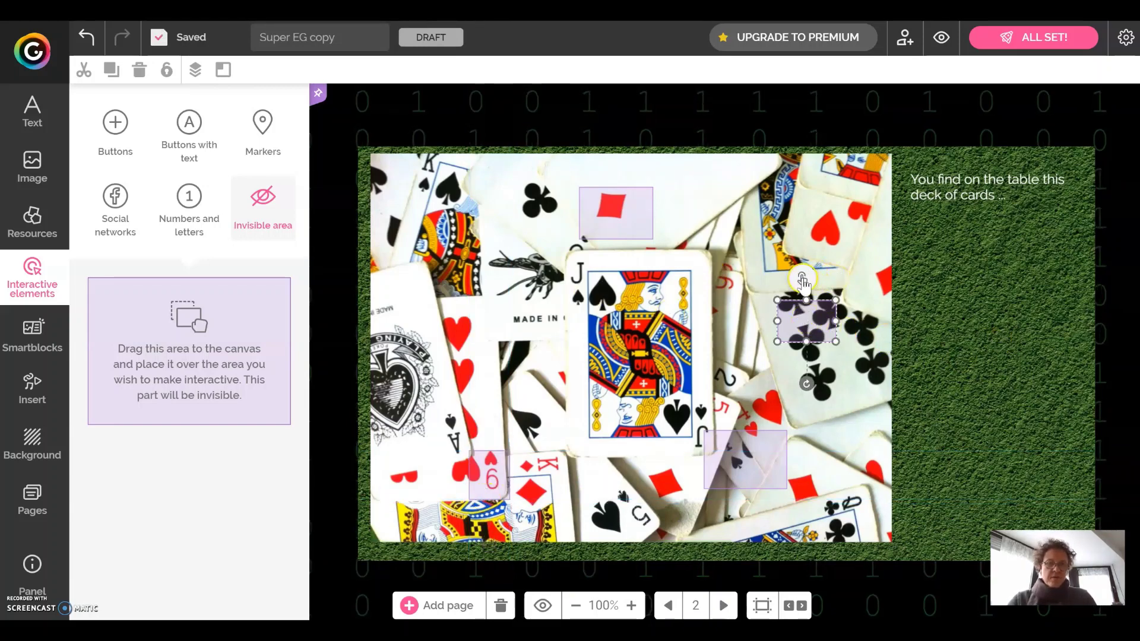
click(802, 280)
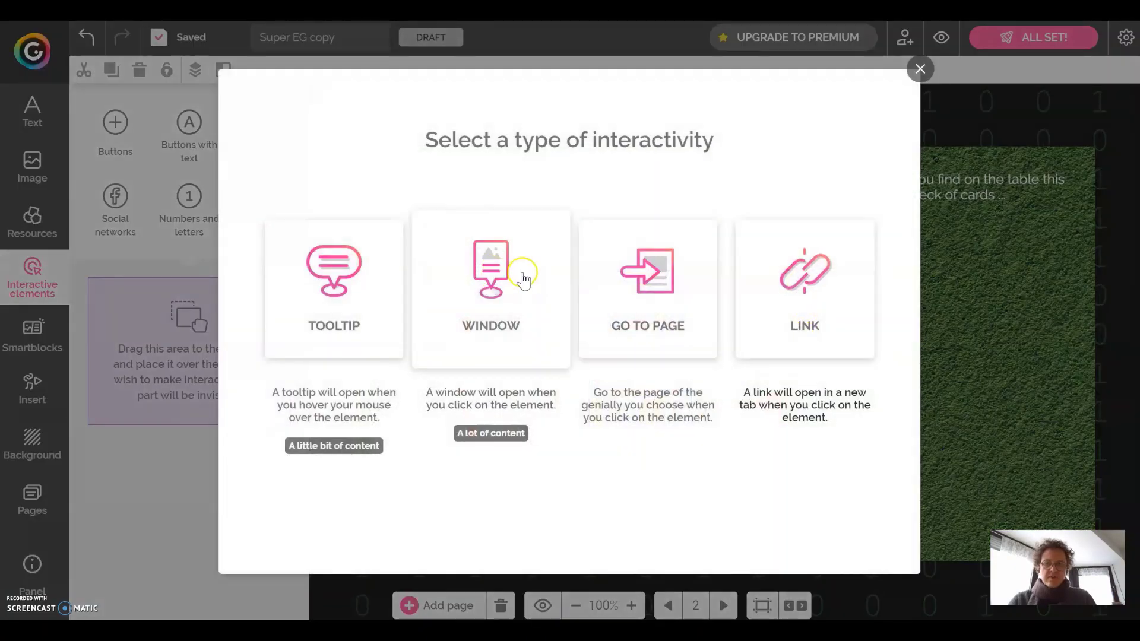
click(522, 279)
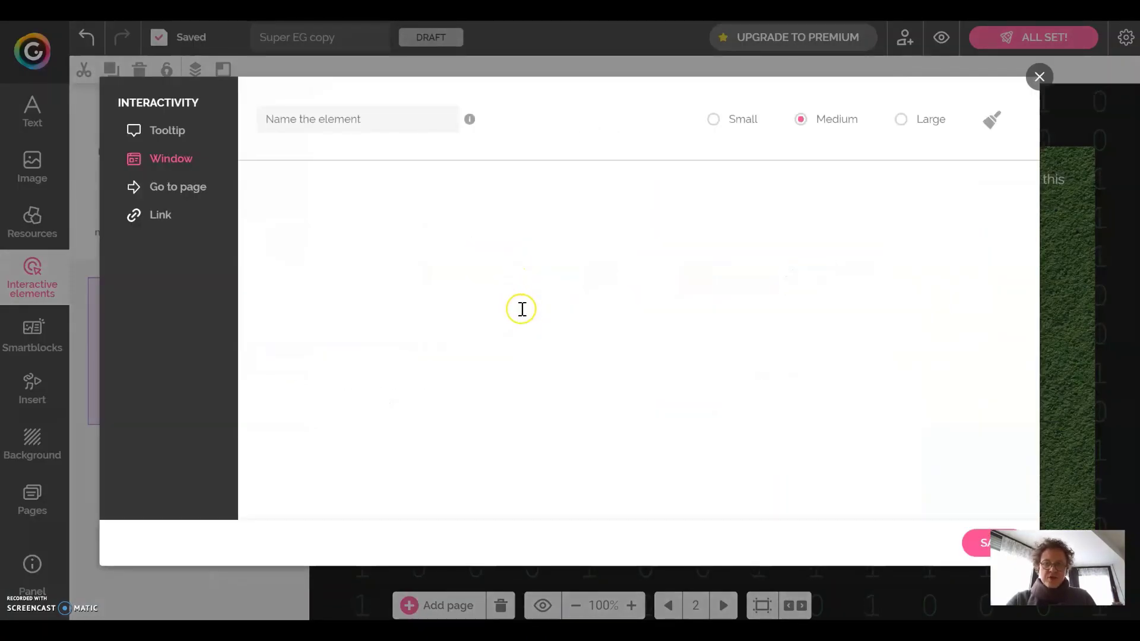
click(510, 285)
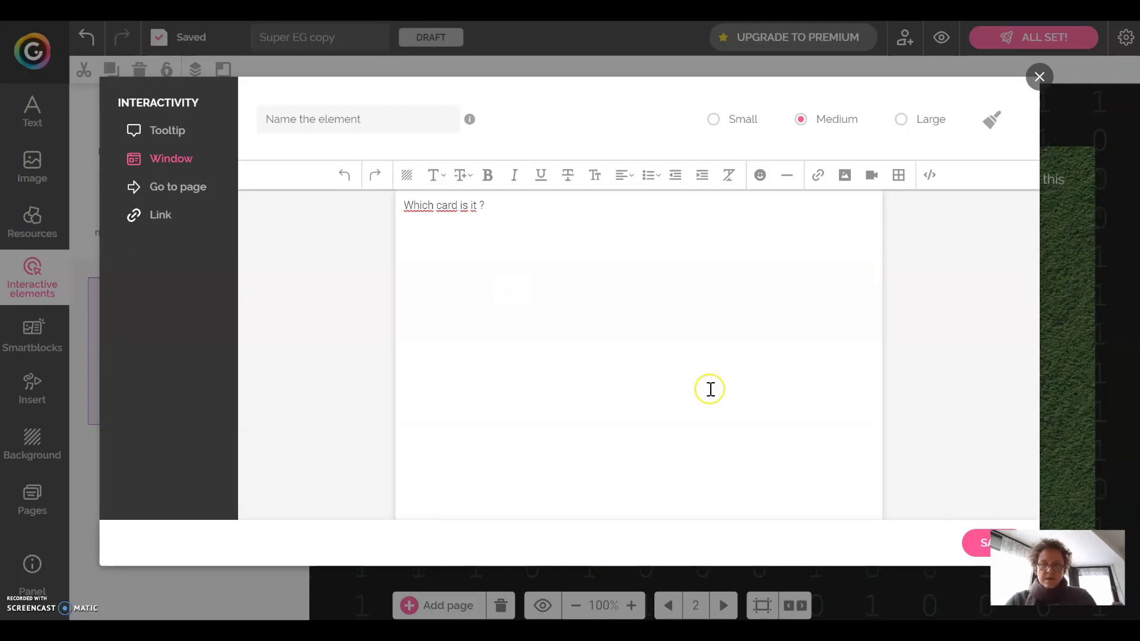
click(982, 545)
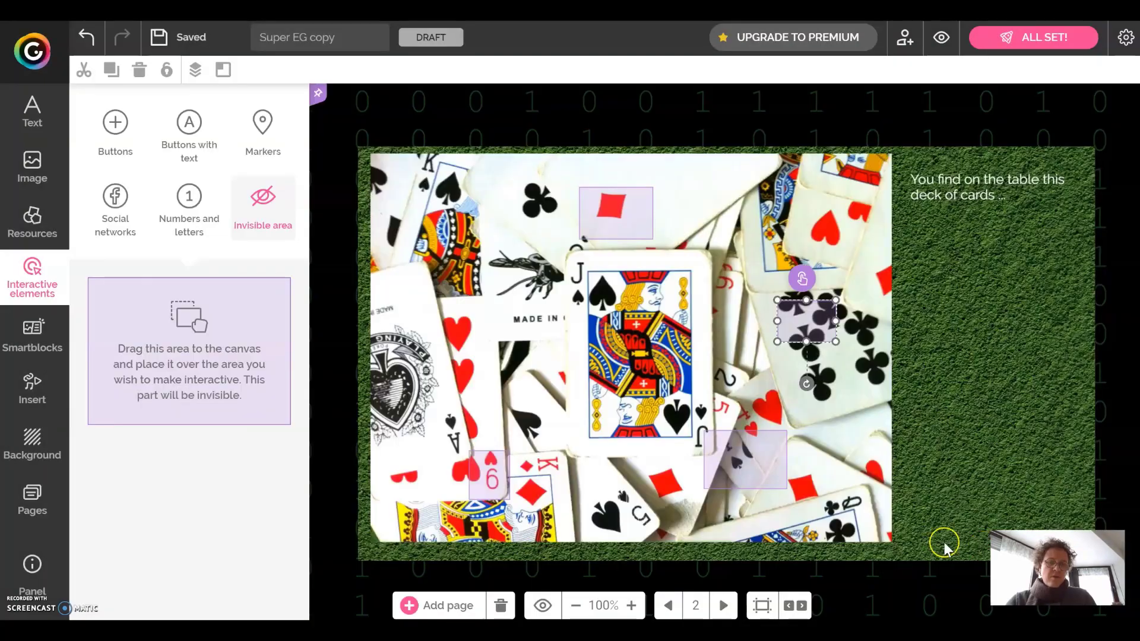
Insert a purple BACK button with text and place it in the lower-right part of page 2, on the grass.
click(615, 223)
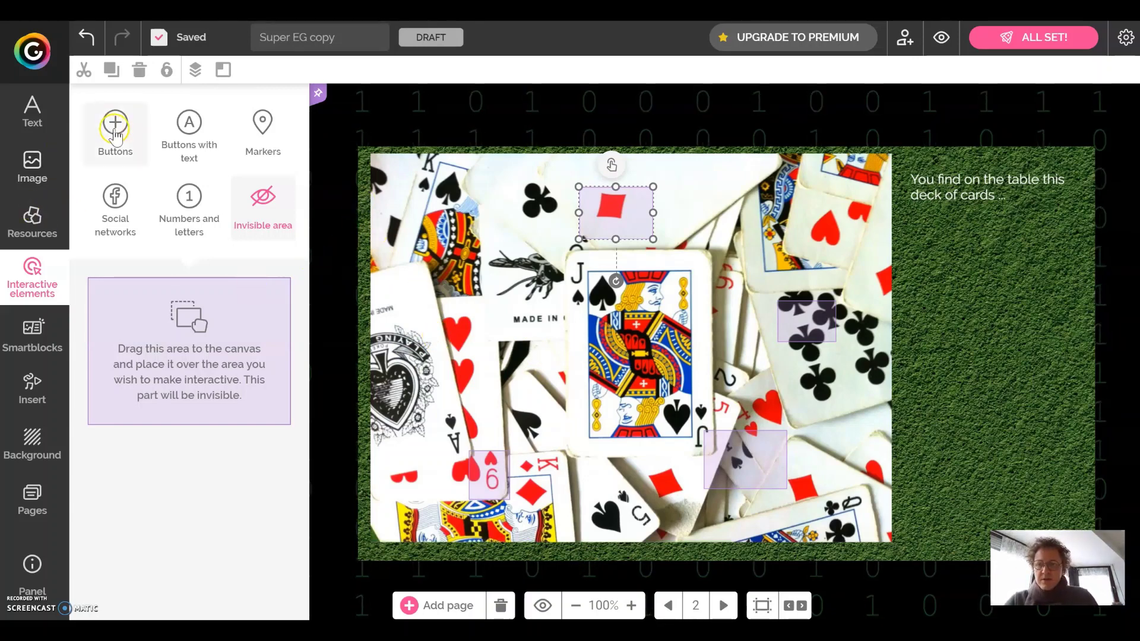
click(190, 128)
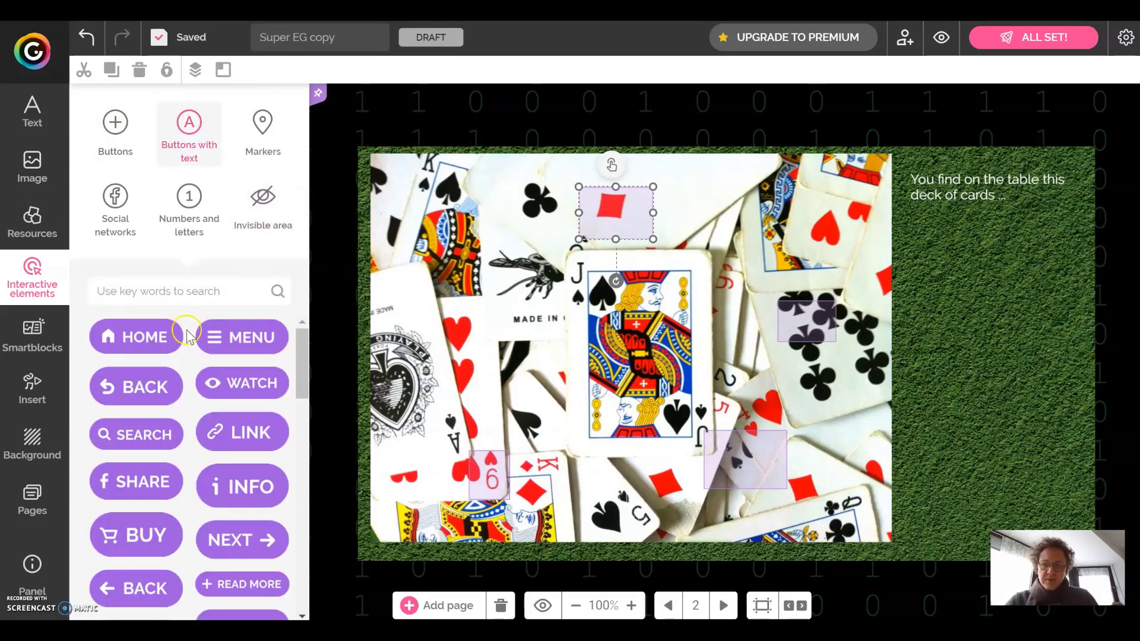
click(155, 404)
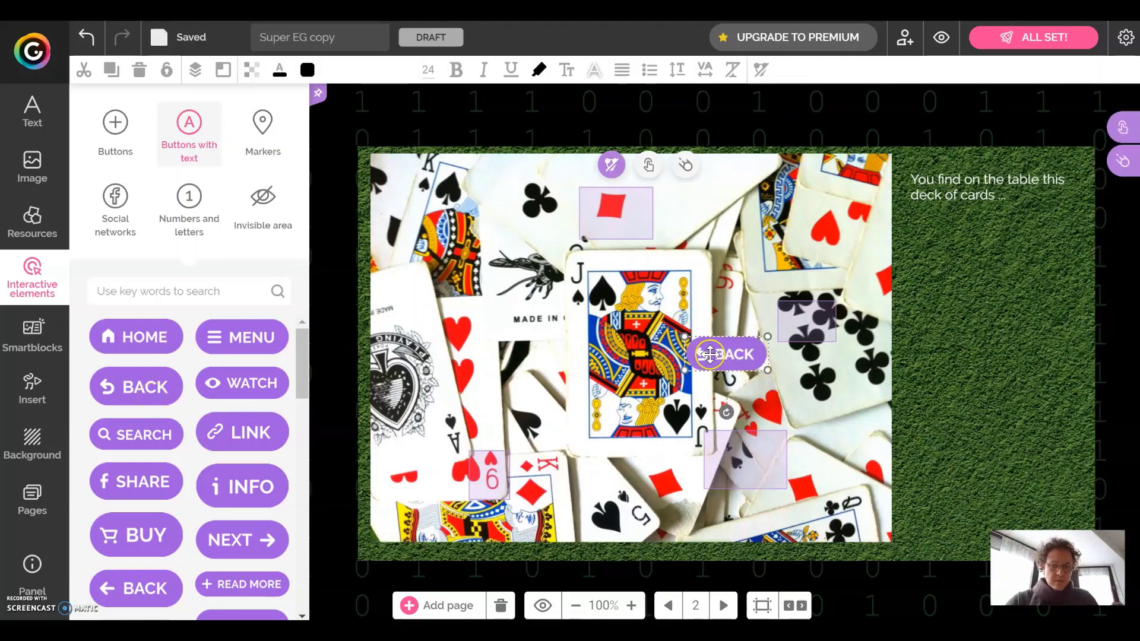
drag(720, 349, 1041, 482)
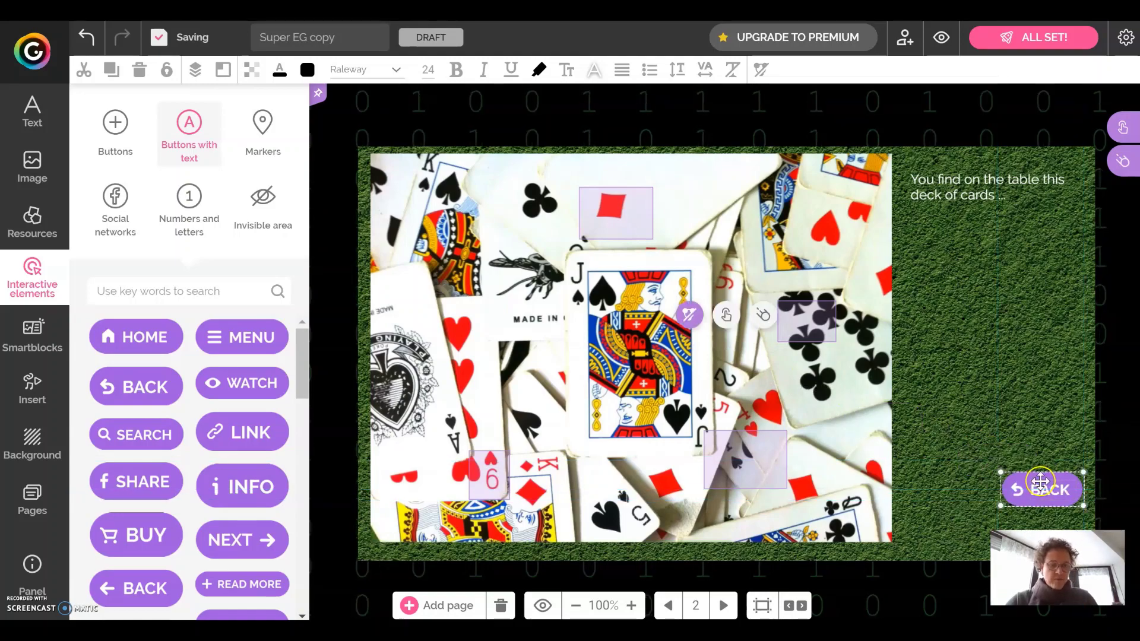
Give the BACK button a Go to page interactivity leading to the games room page "Genially sans titre" and save it.
click(1041, 455)
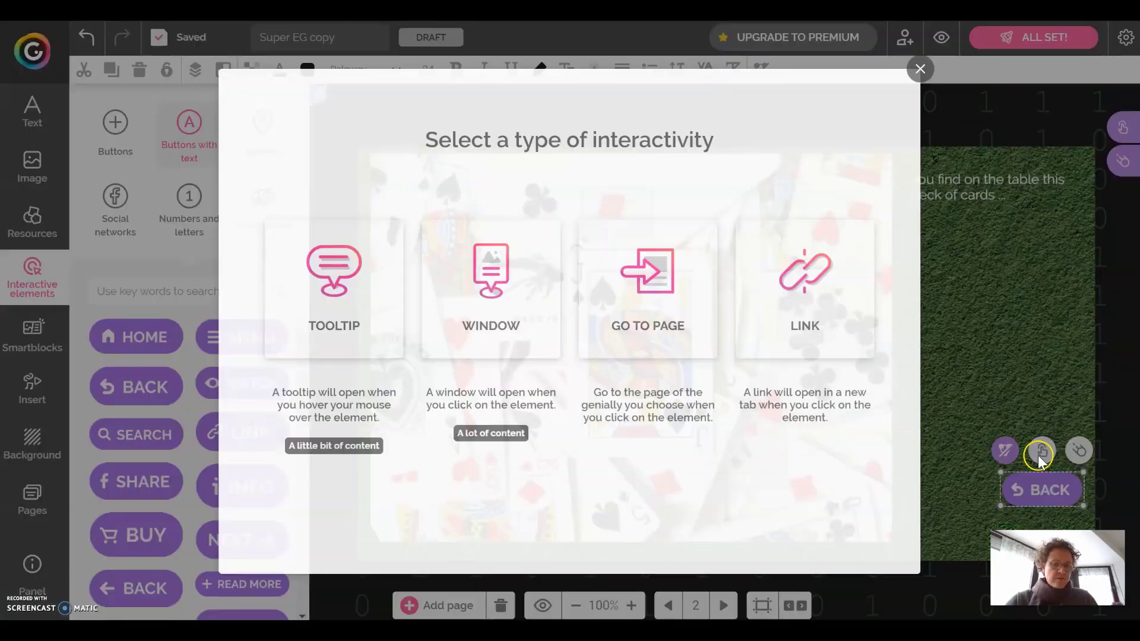
click(626, 300)
click(339, 244)
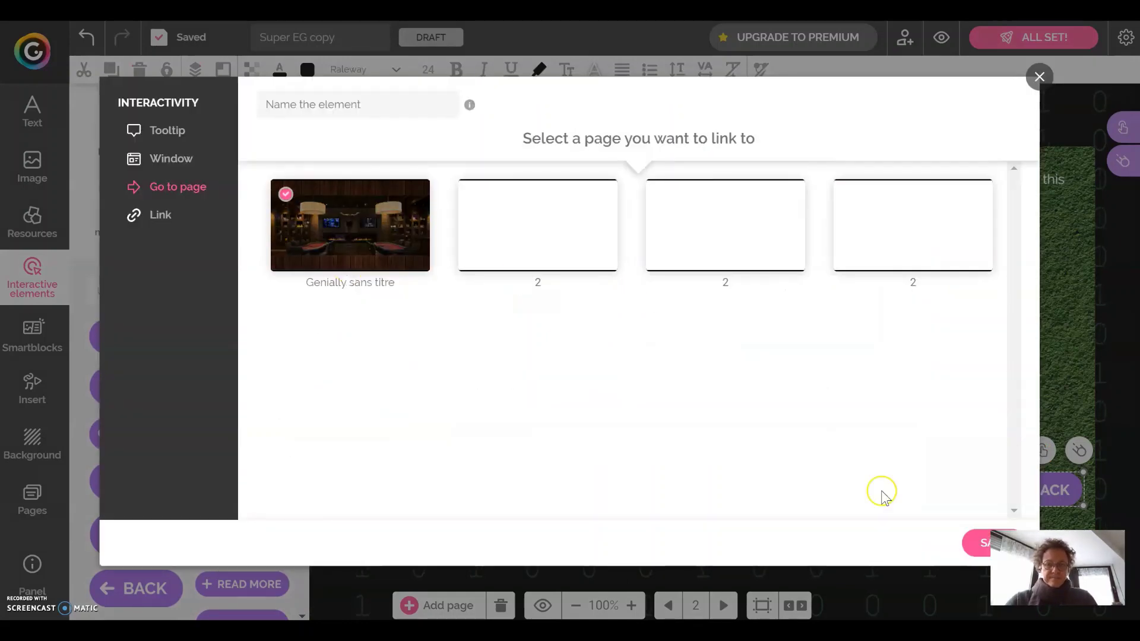
click(982, 547)
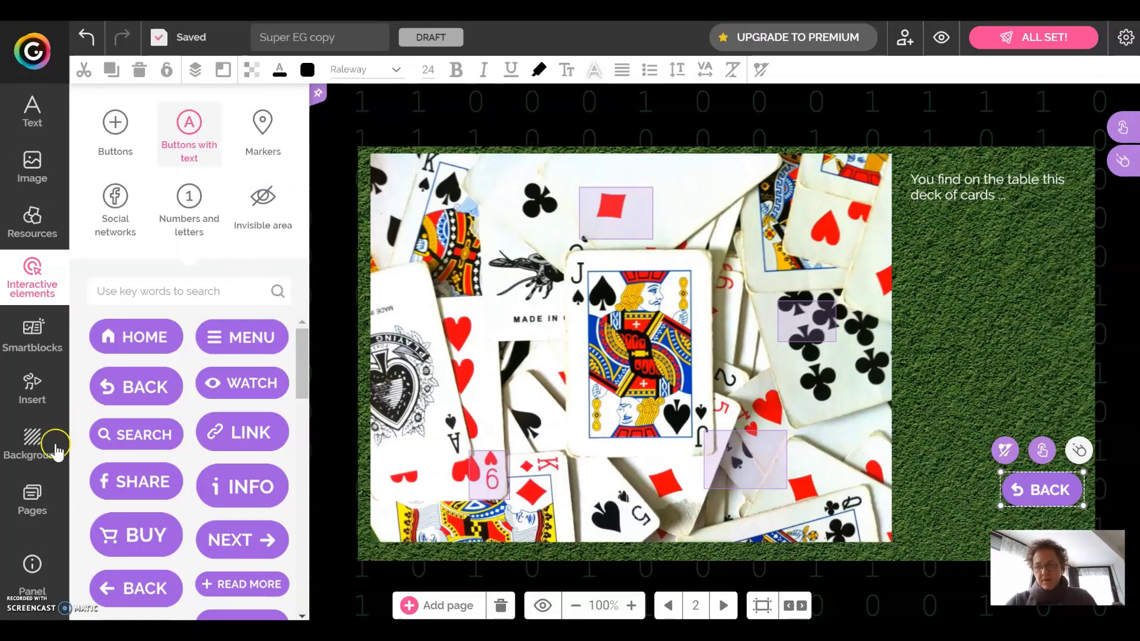
On page 1, give the invisible area on the left bookcase's second shelf a Window interactivity reading Written here : "line10" and save it.
click(33, 492)
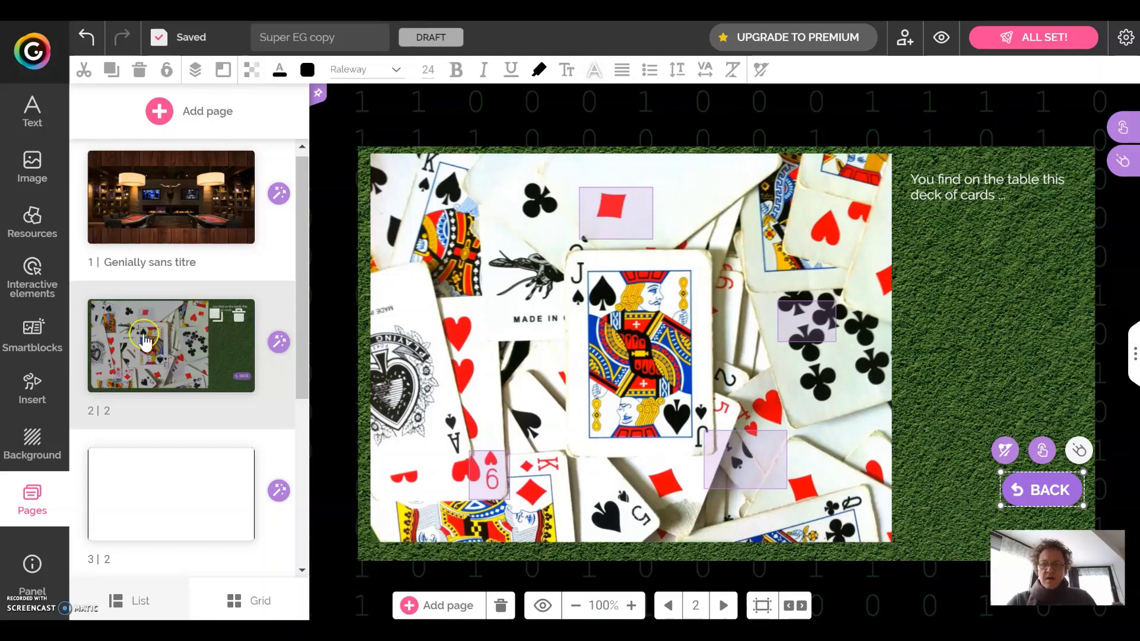
click(150, 225)
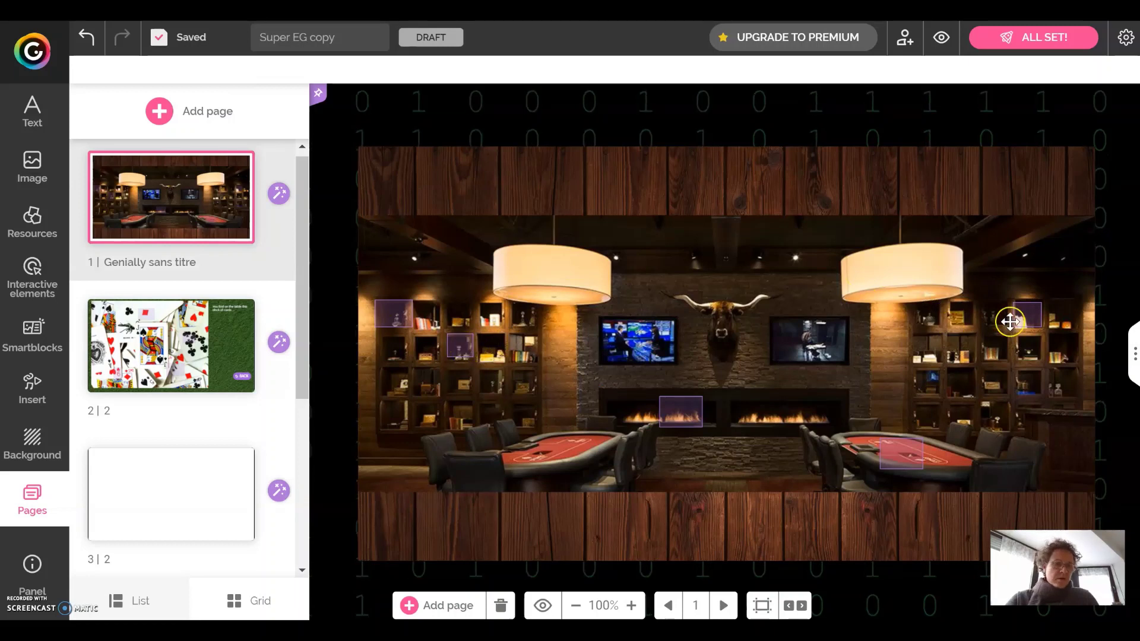
click(464, 350)
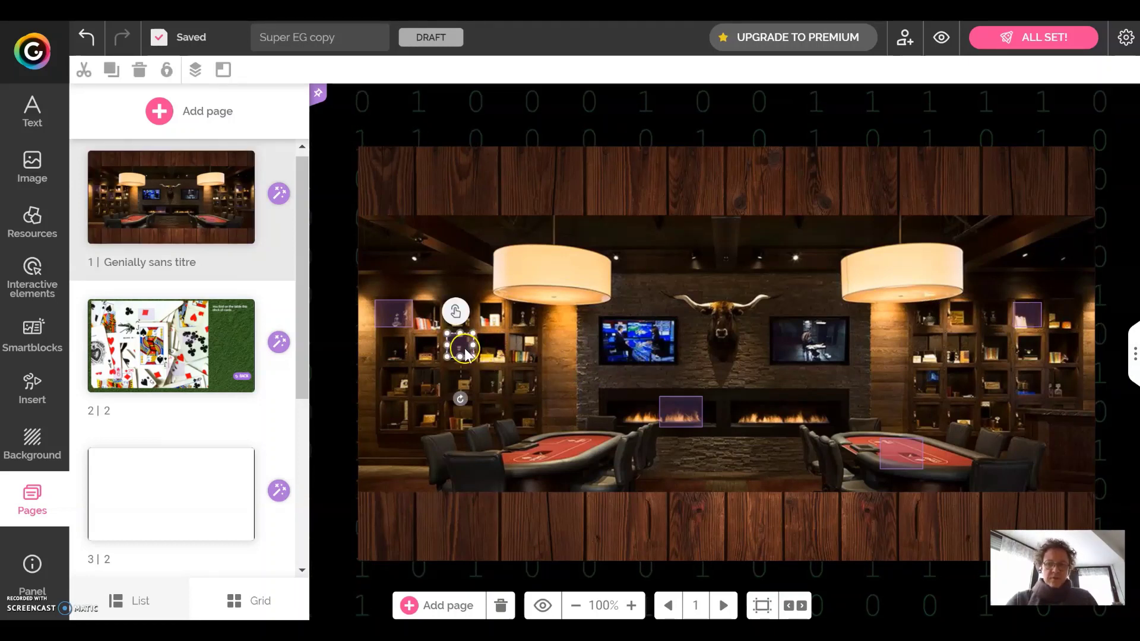
click(456, 313)
click(493, 295)
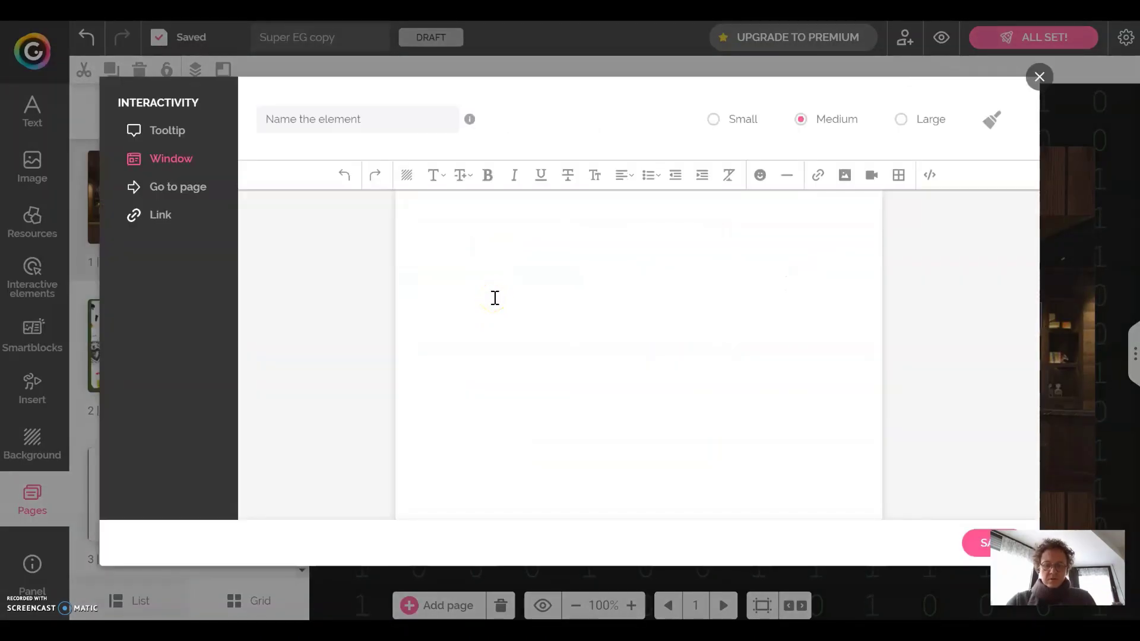
text(Written here : "line10)
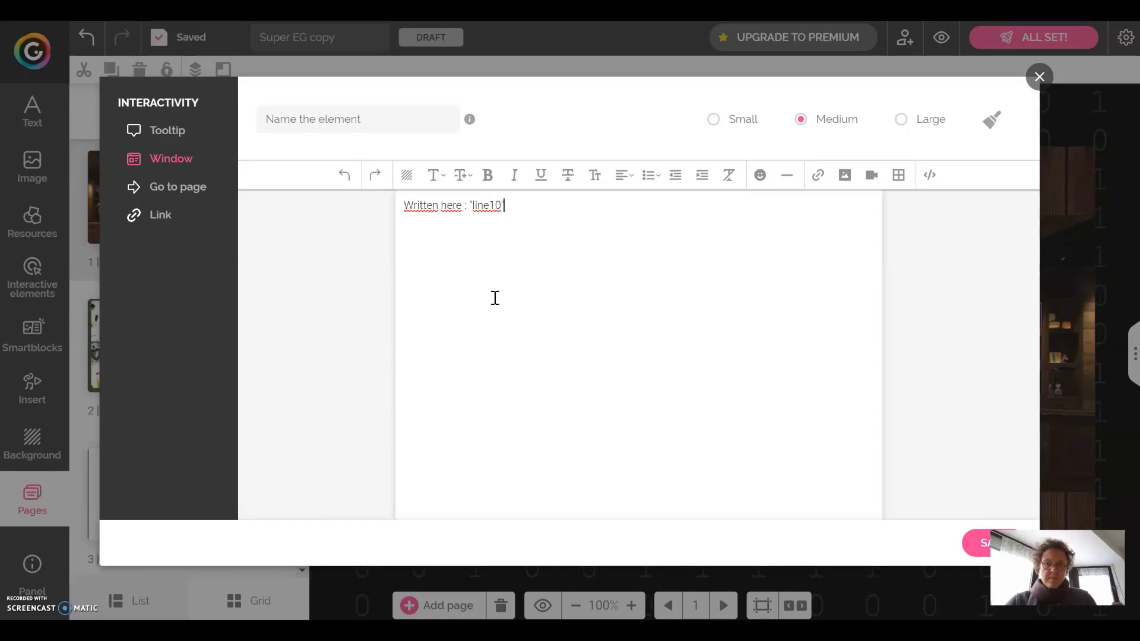
click(977, 542)
Give the invisible area at the left bookcase's upper-left corner a Window interactivity reading written here : "word2" and save it.
drag(454, 313, 401, 324)
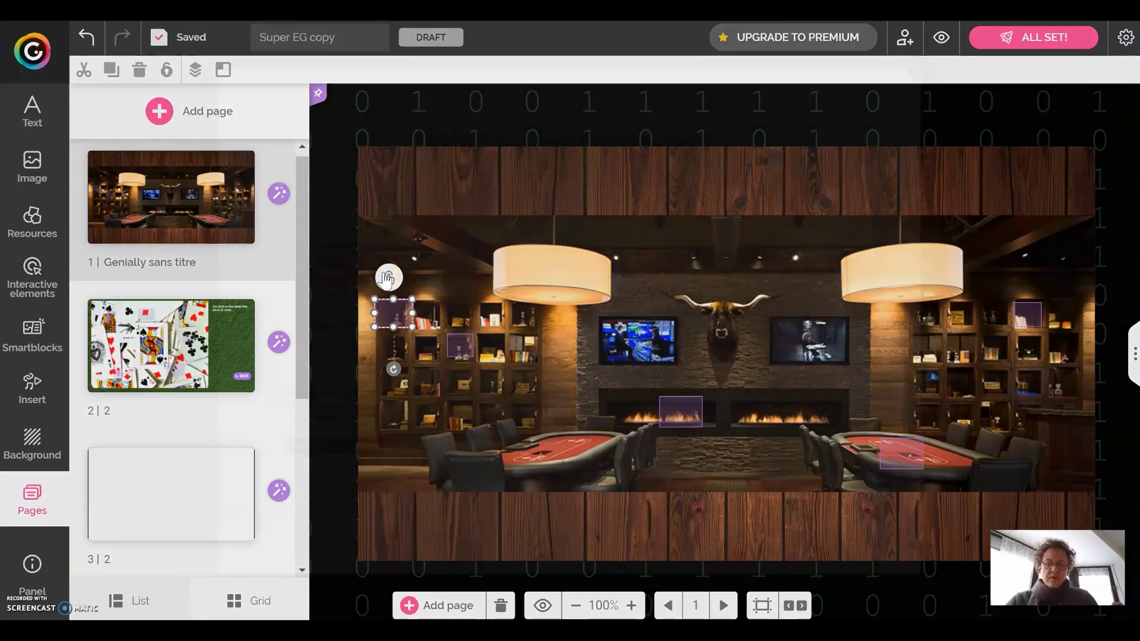
click(387, 277)
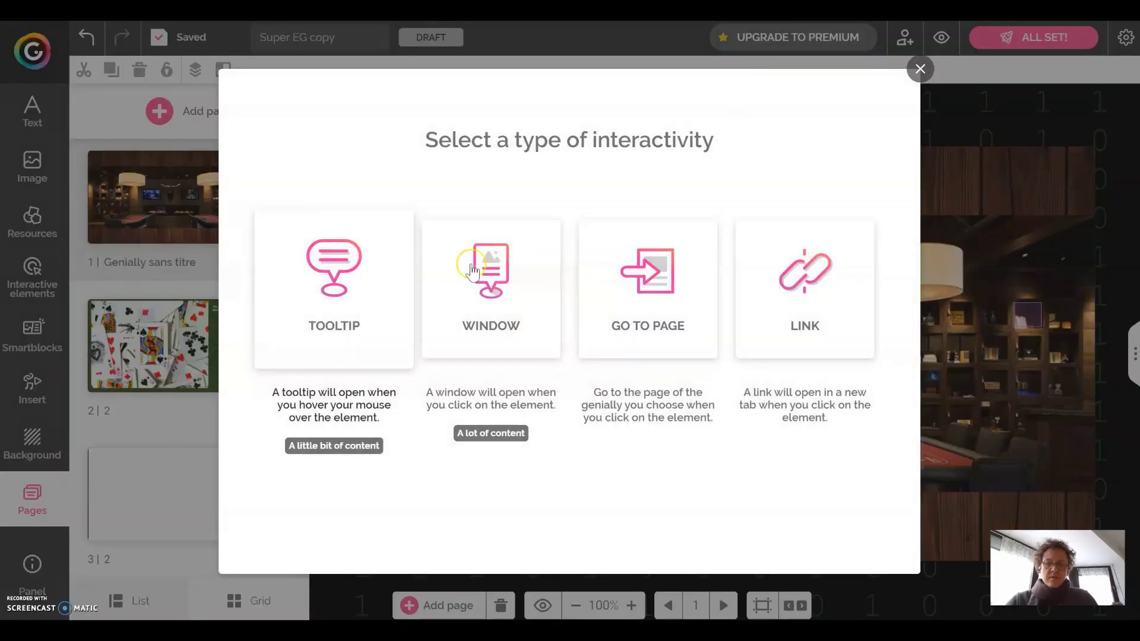
click(507, 282)
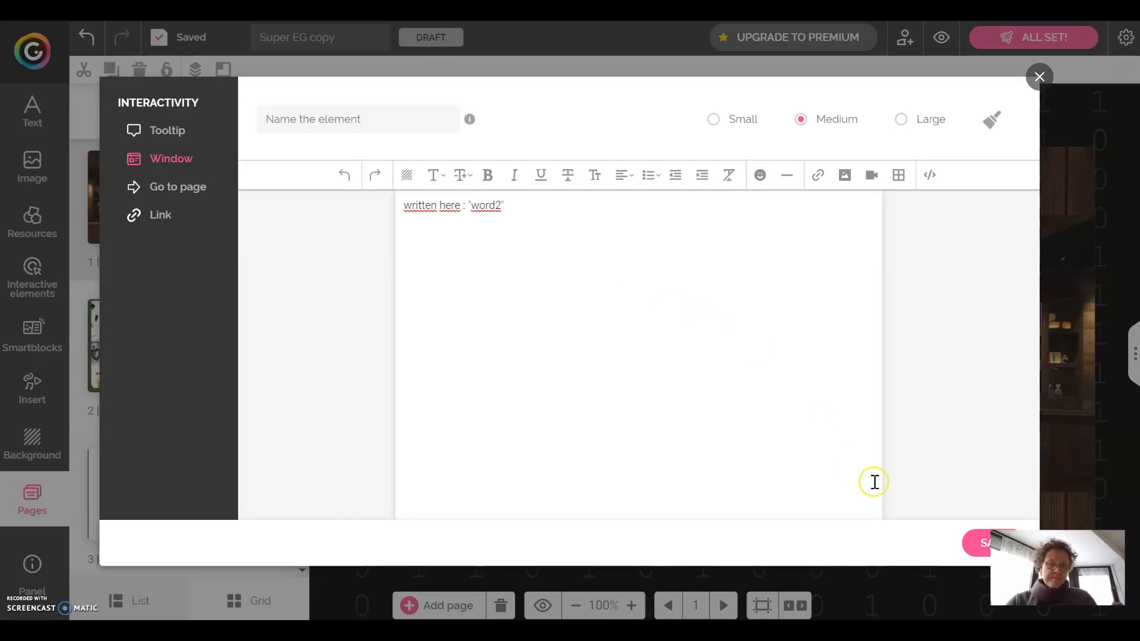
click(978, 545)
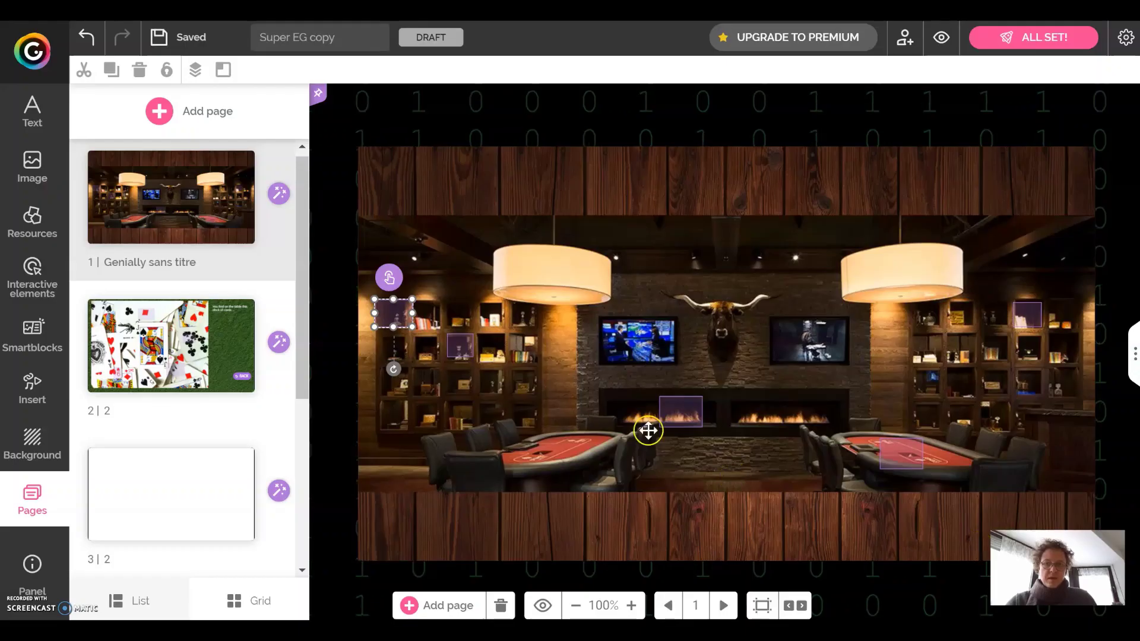
click(683, 412)
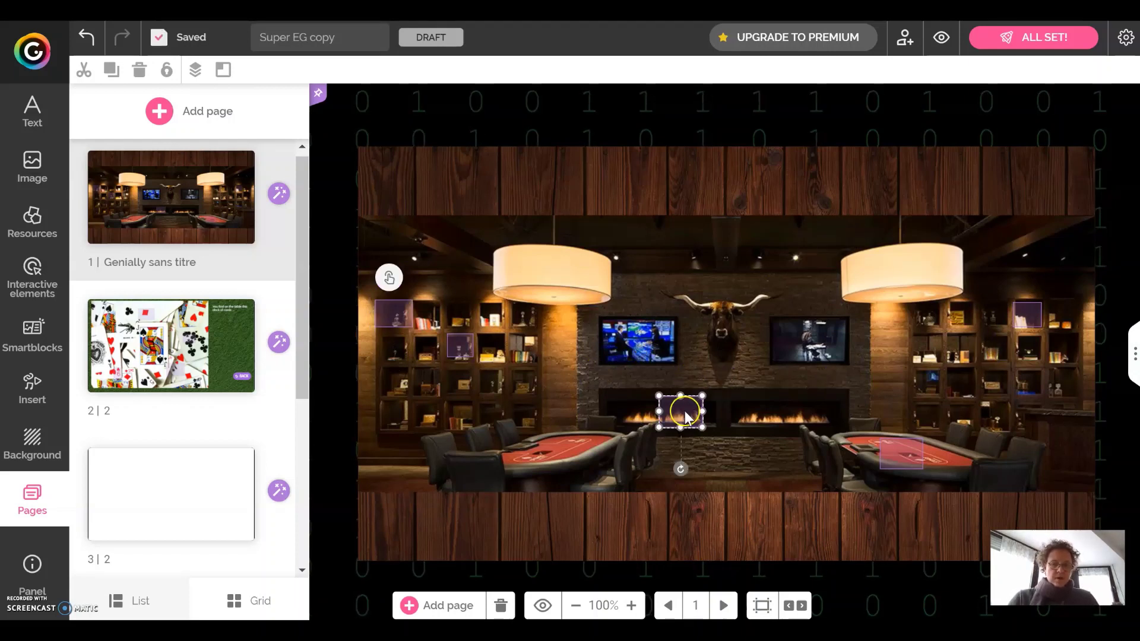
click(1020, 316)
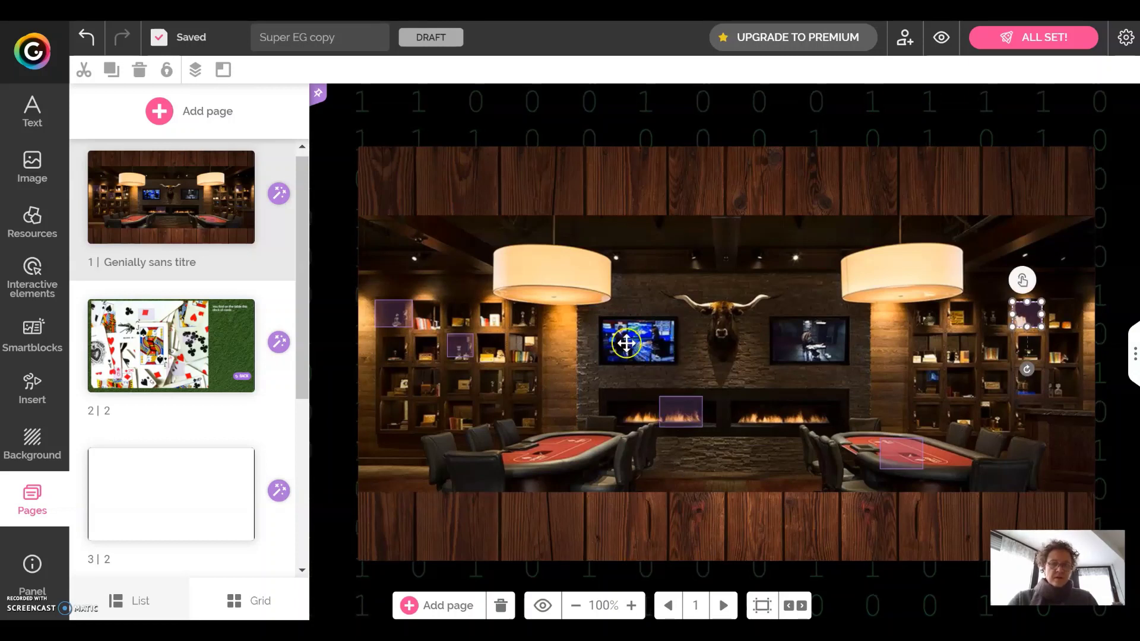
Preview the game and test the clue window on the left bookcase's second shelf, closing the window after reading it.
click(940, 38)
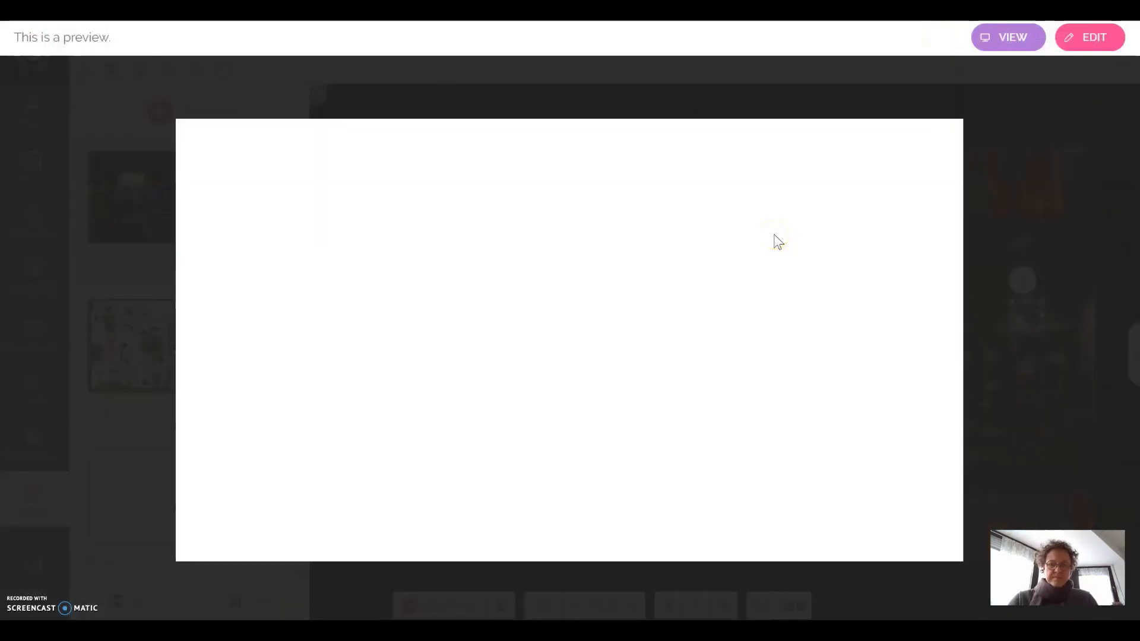
click(628, 352)
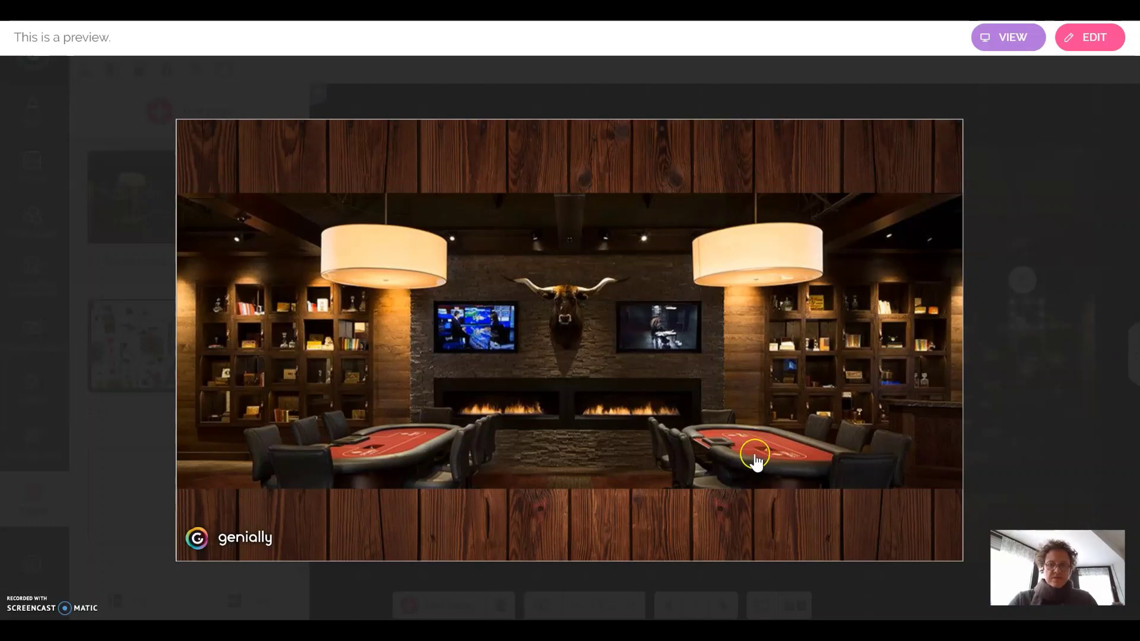
click(287, 342)
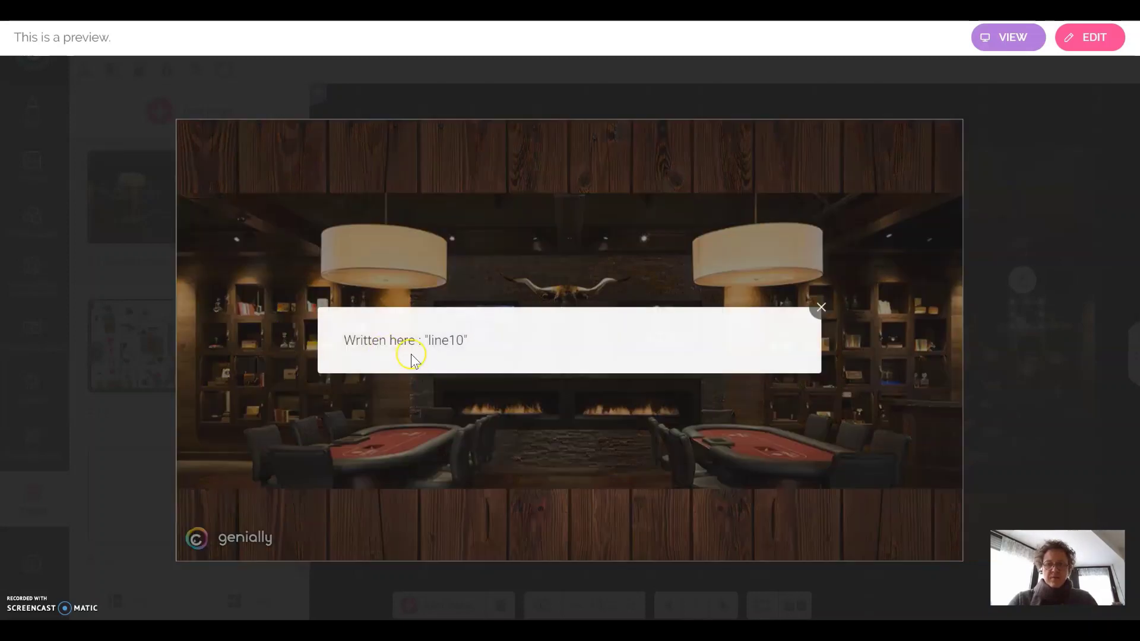
click(775, 429)
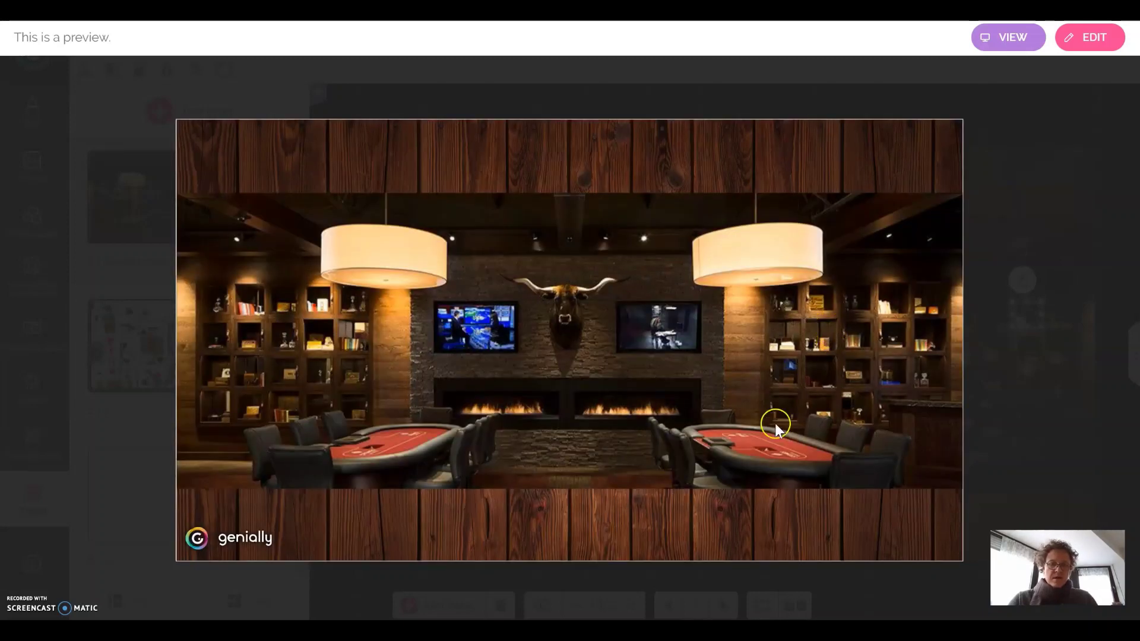
Test the right-hand table's link, the clubs card window and the BACK button in the preview, and return to editing.
click(750, 451)
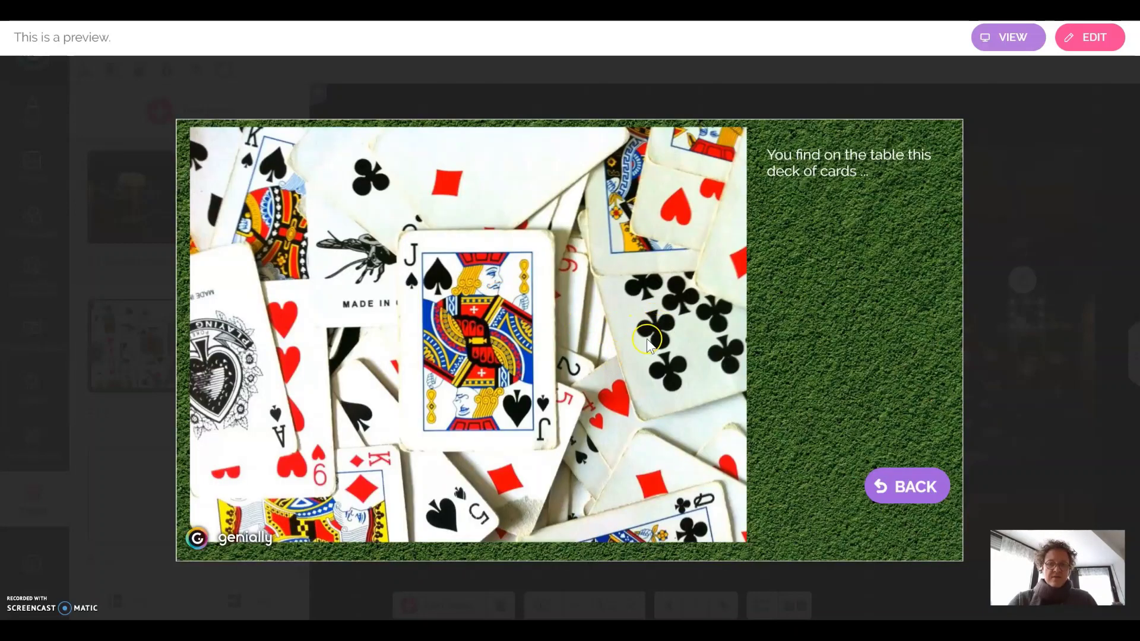
right_click(653, 323)
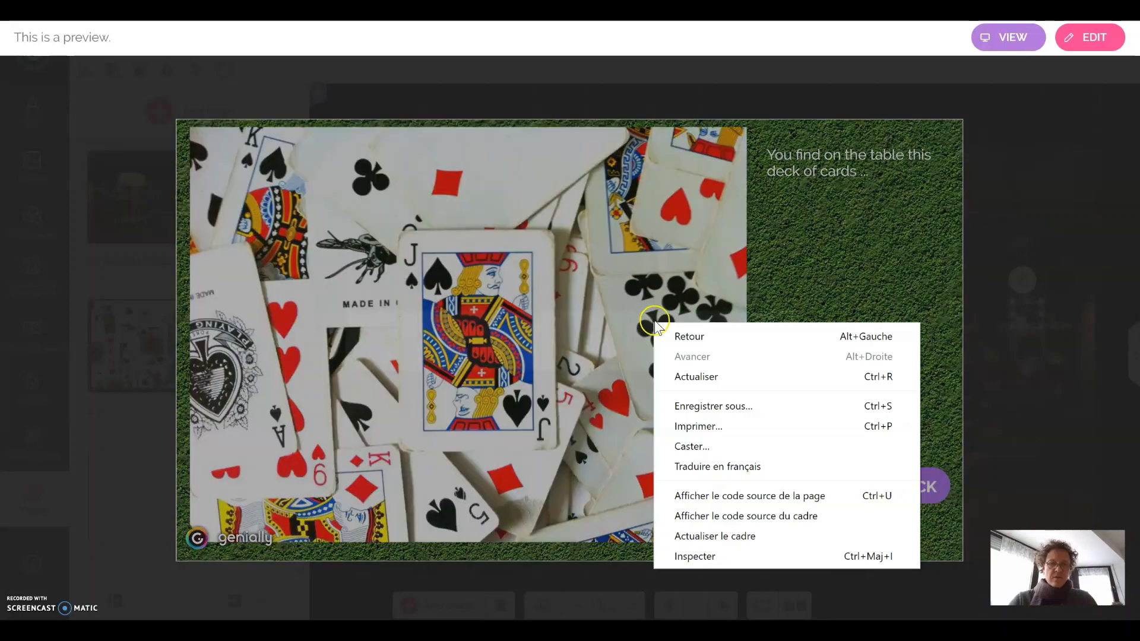
click(653, 324)
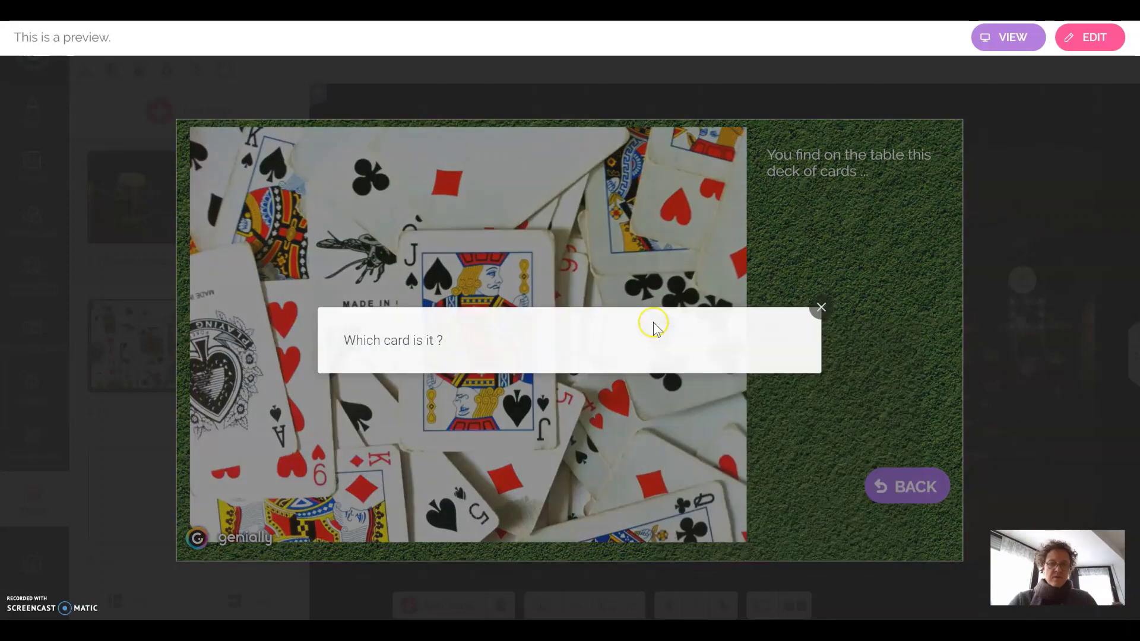
click(820, 308)
click(915, 486)
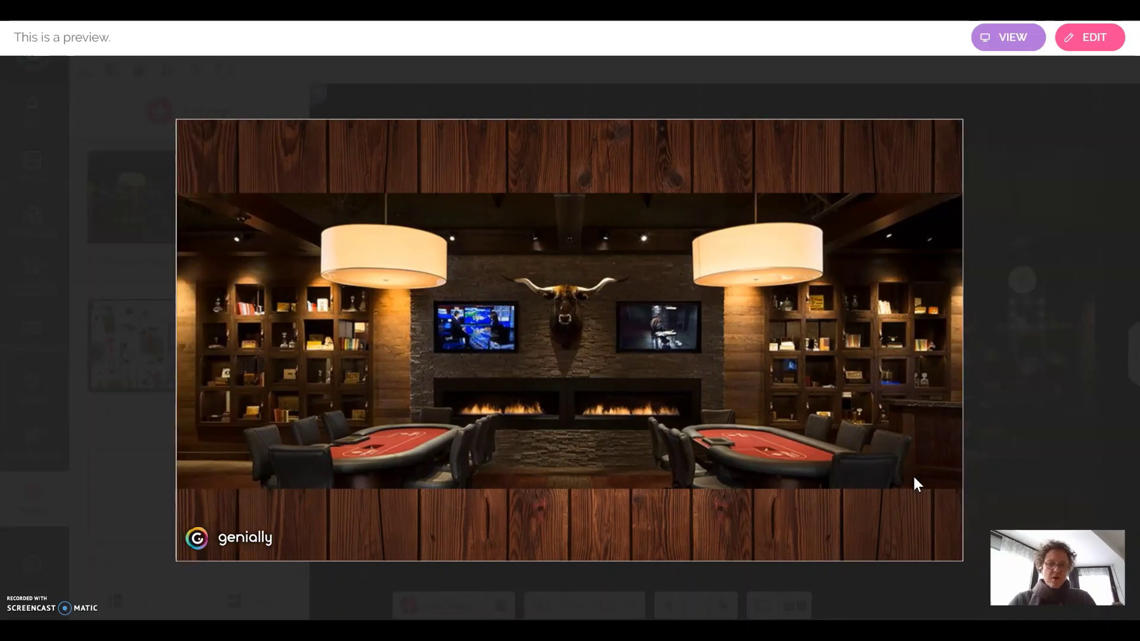
click(1094, 37)
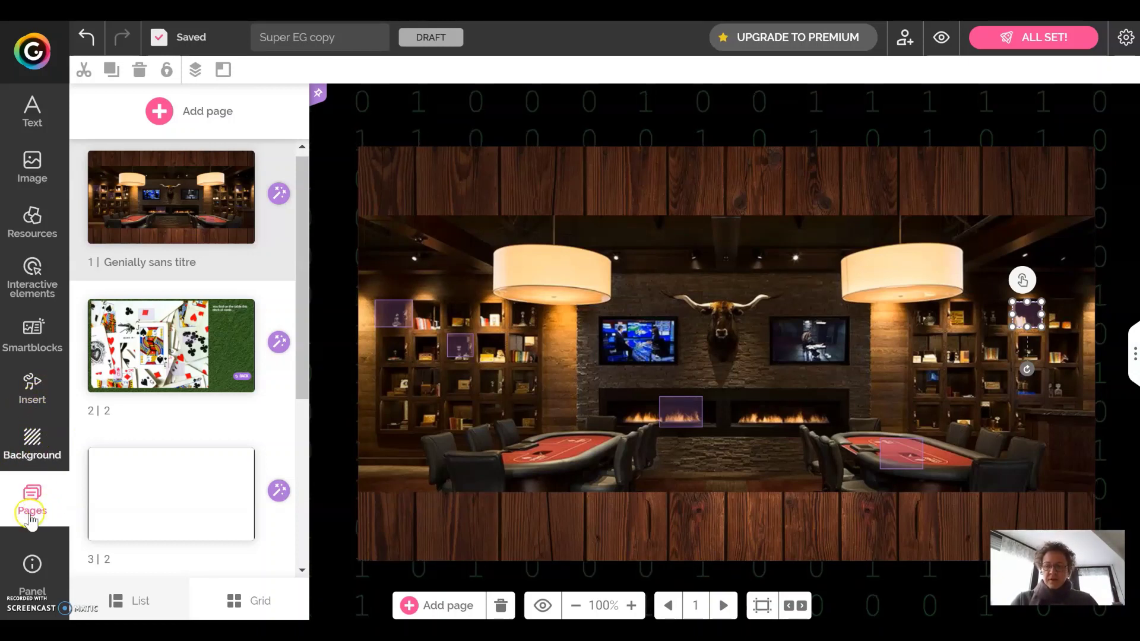
Check the Interactivity indicator option in the project's display settings and close the settings.
scroll(190, 149, up, 1)
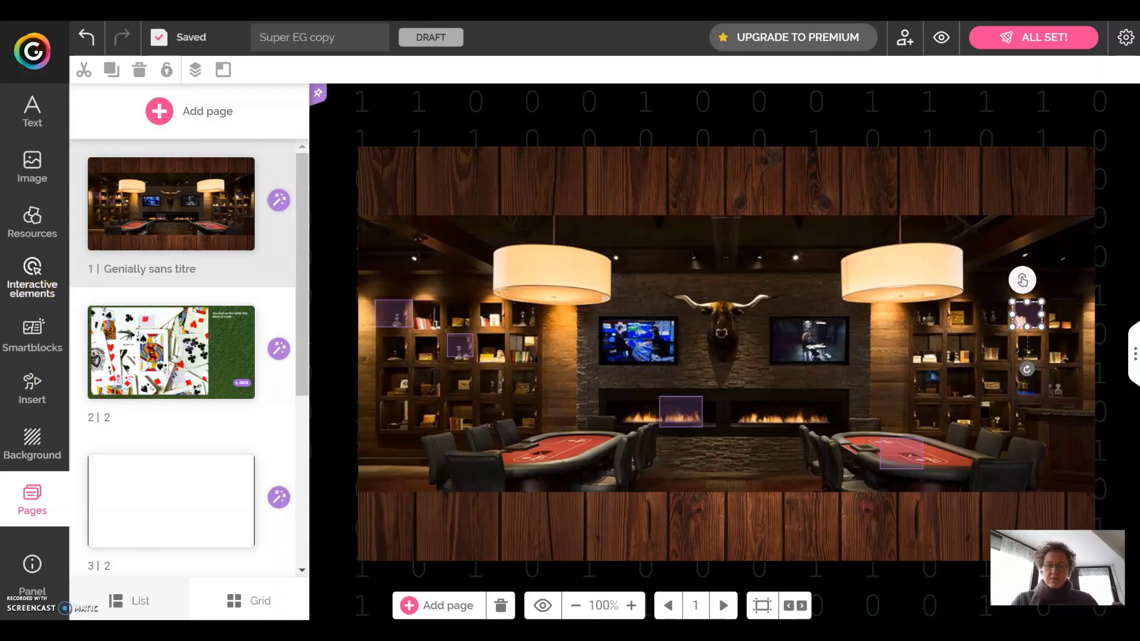
click(1125, 40)
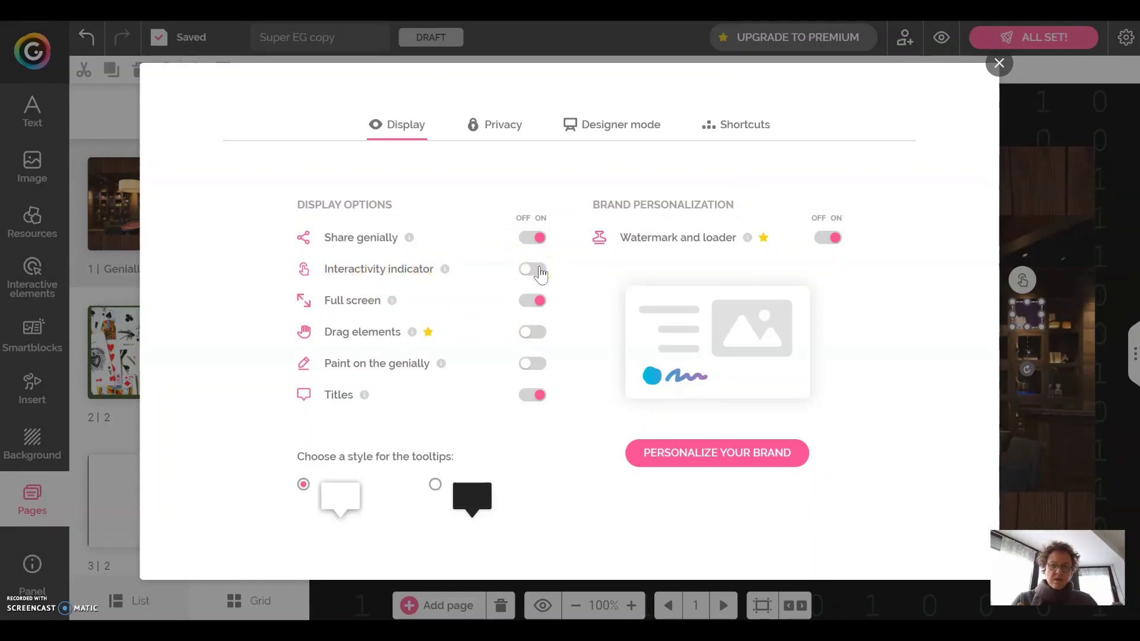
click(1000, 63)
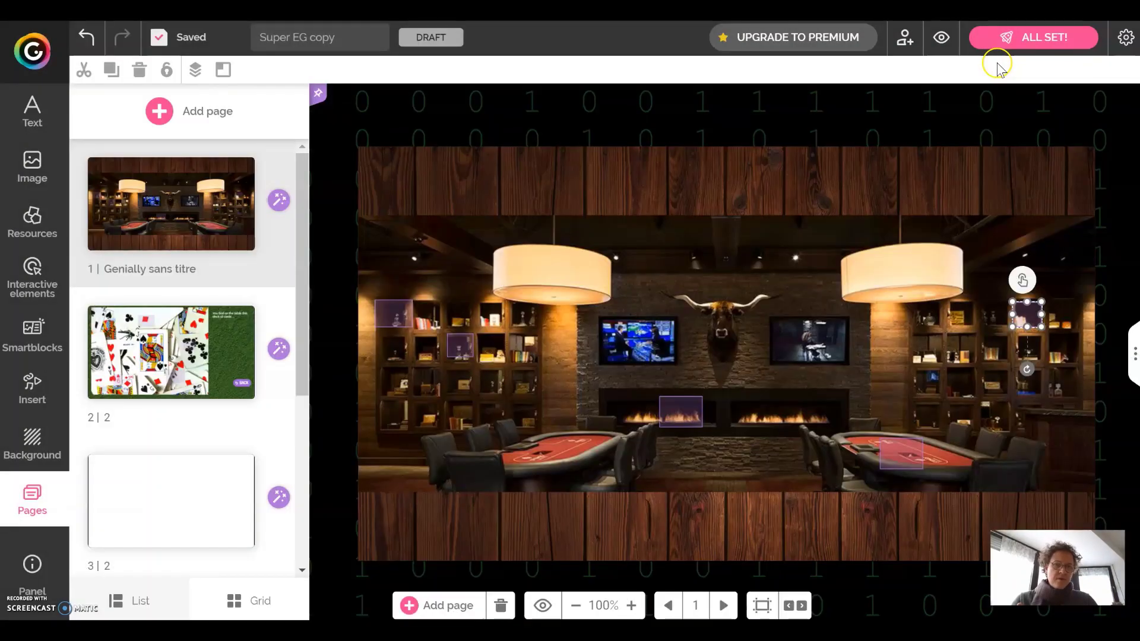
click(32, 108)
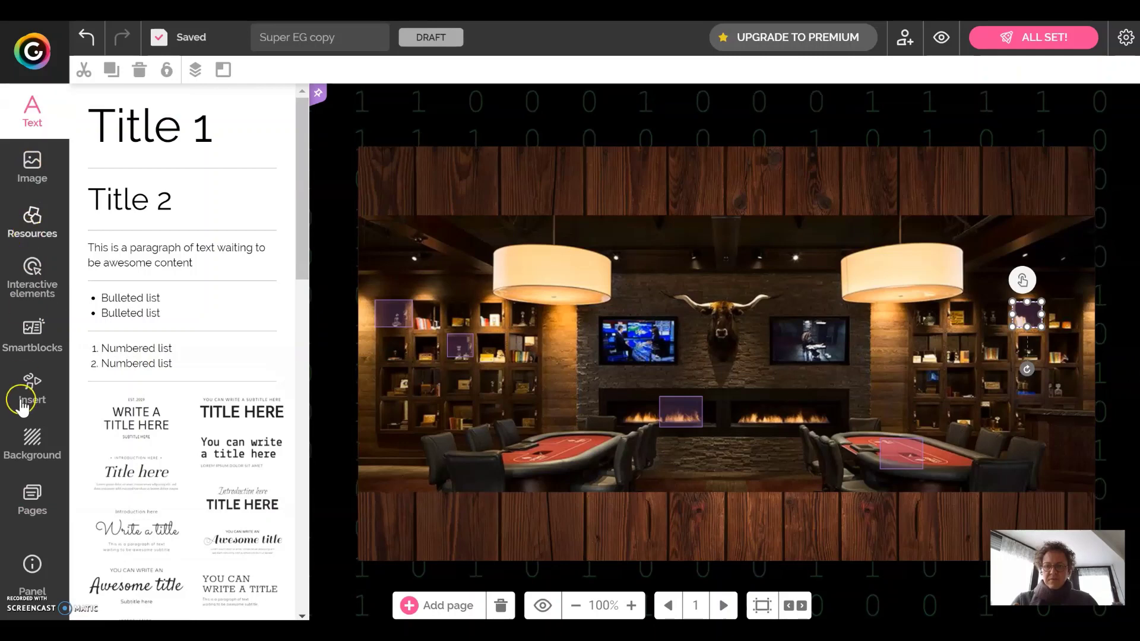
click(35, 503)
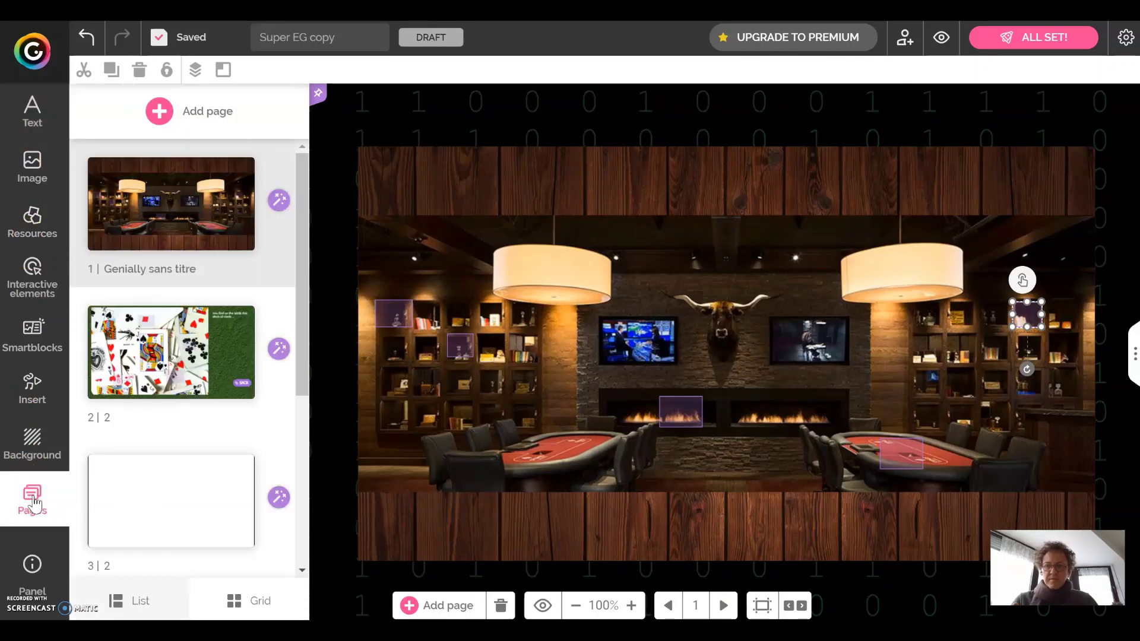
click(32, 438)
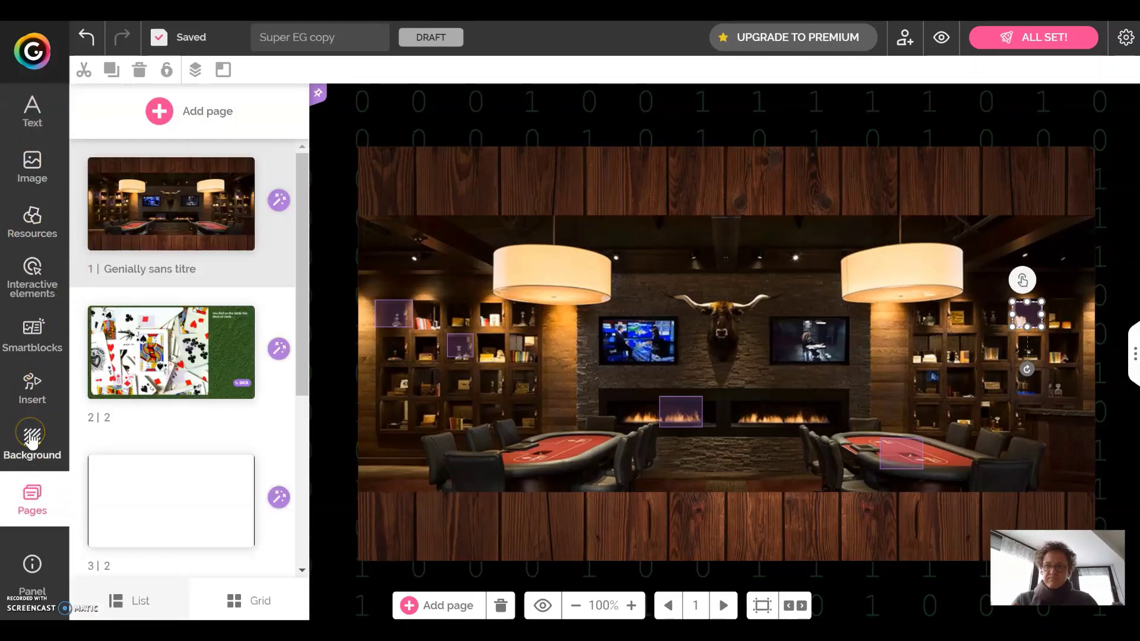
click(34, 397)
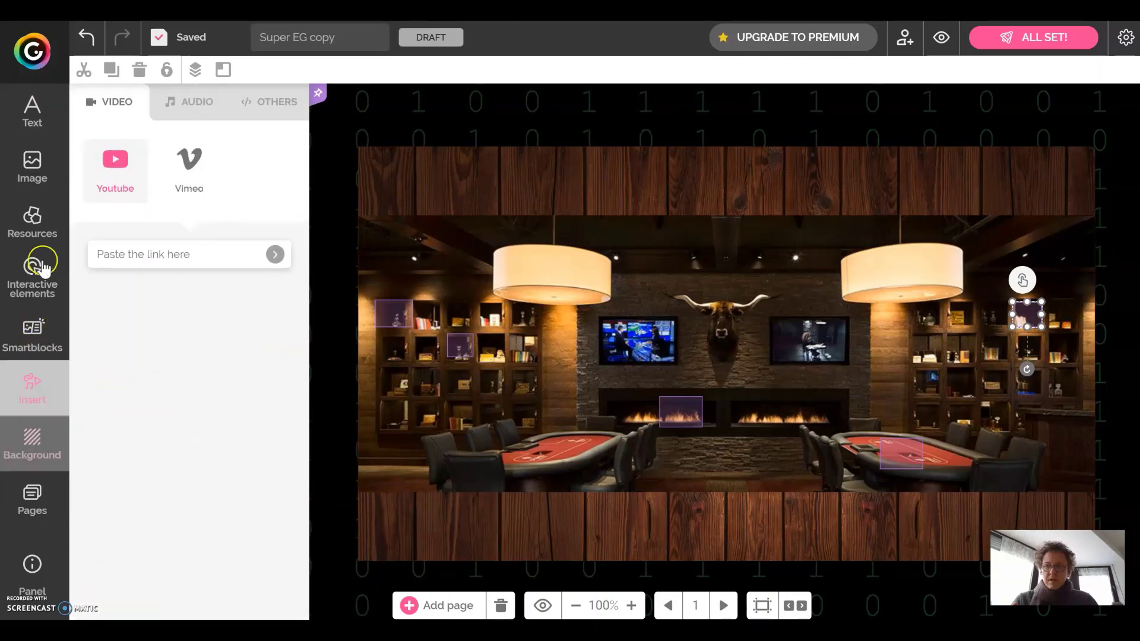
click(32, 500)
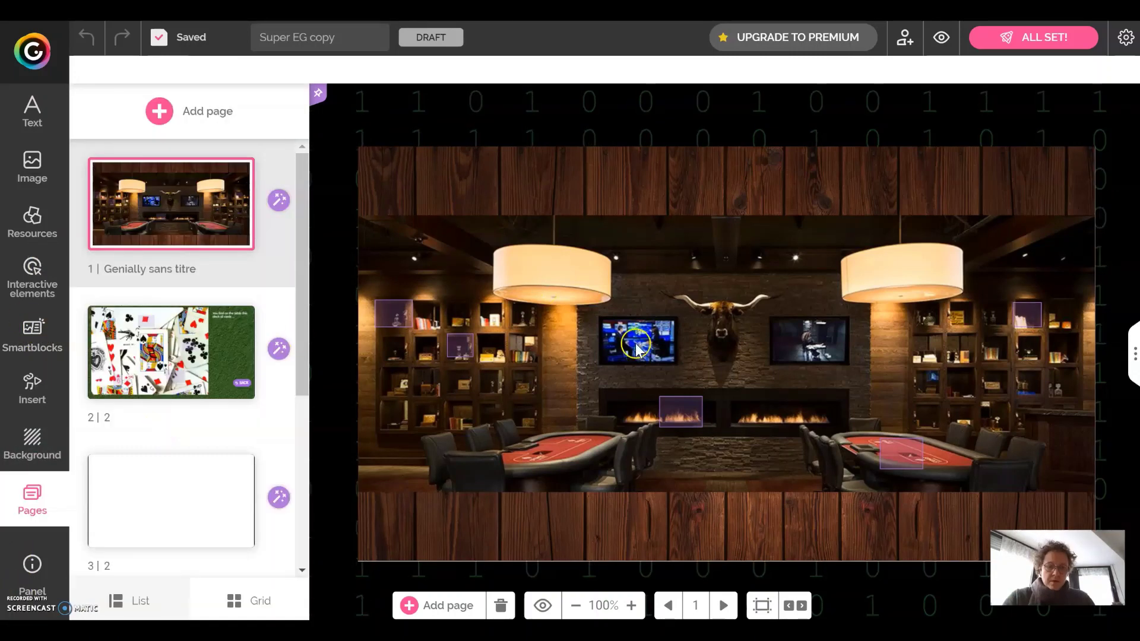
Review the project's navigation mode settings, including the Microsite mode, and close them.
right_click(1134, 358)
key(Escape)
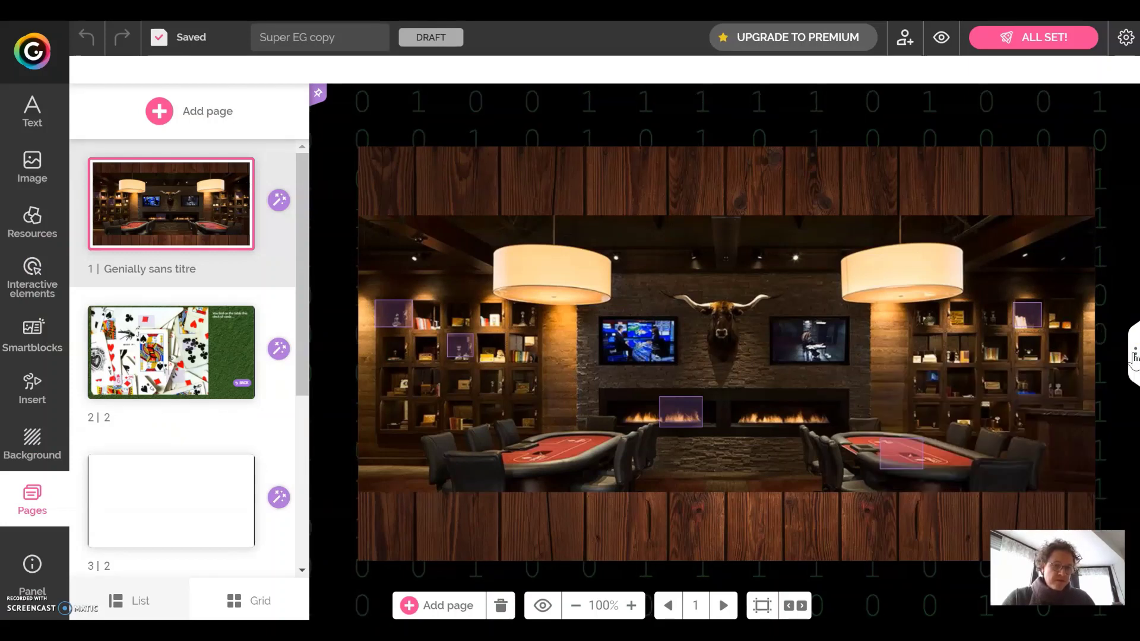
click(1133, 358)
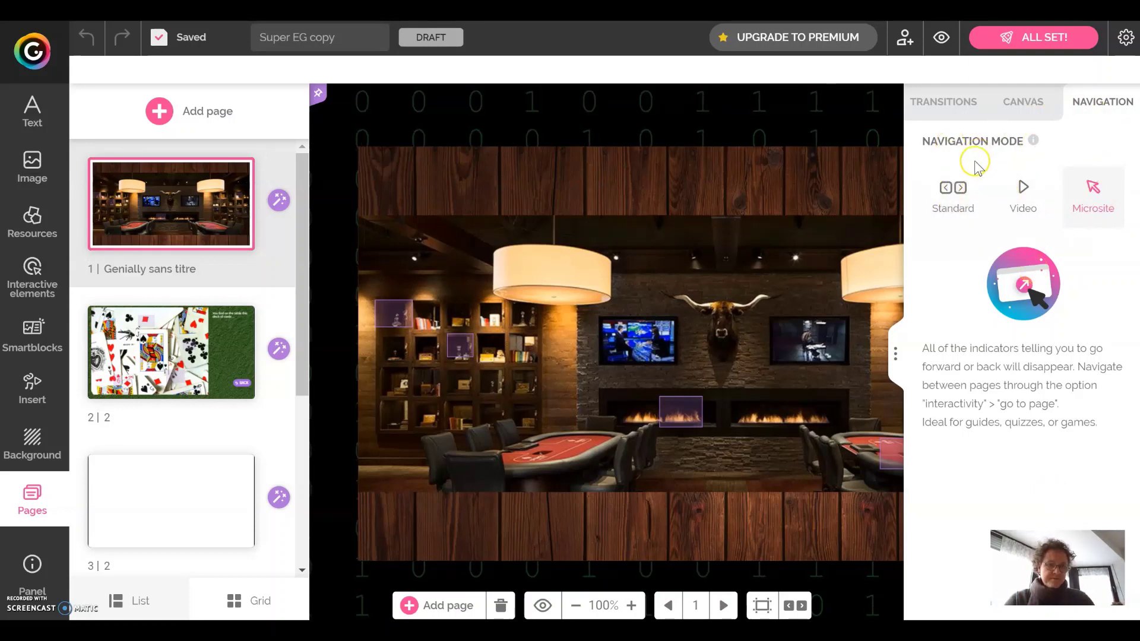
click(895, 354)
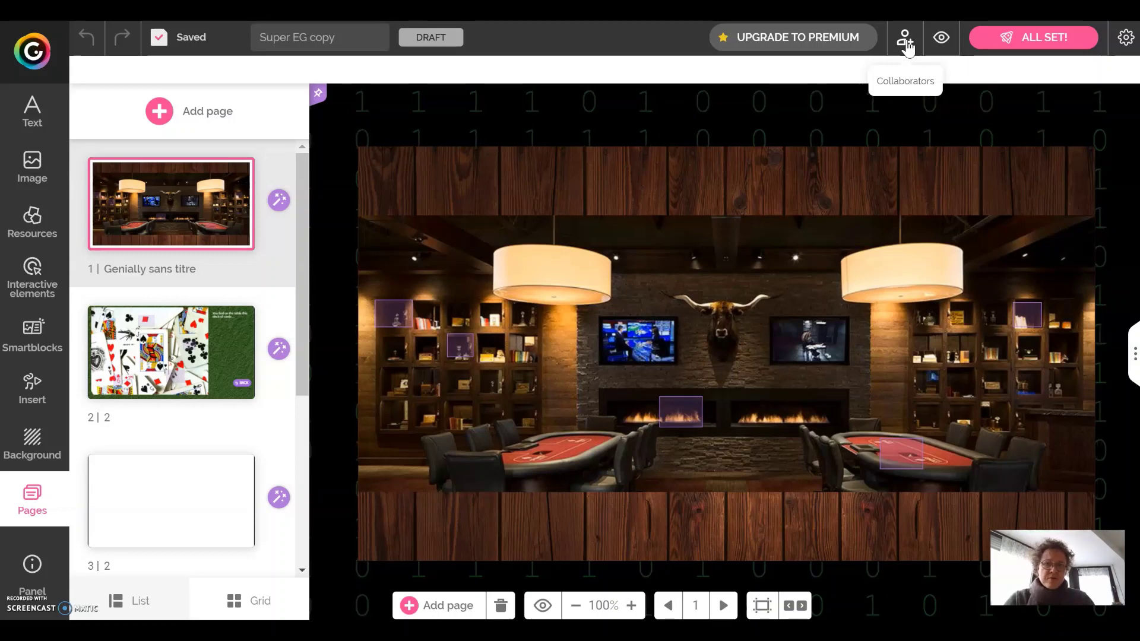
click(1062, 44)
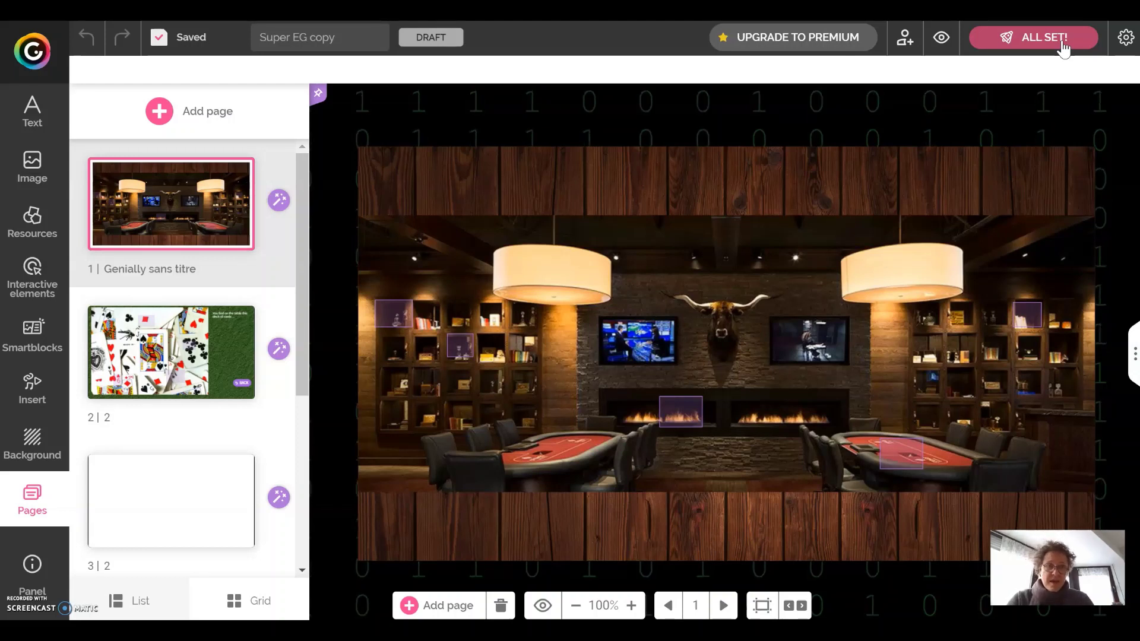
click(563, 174)
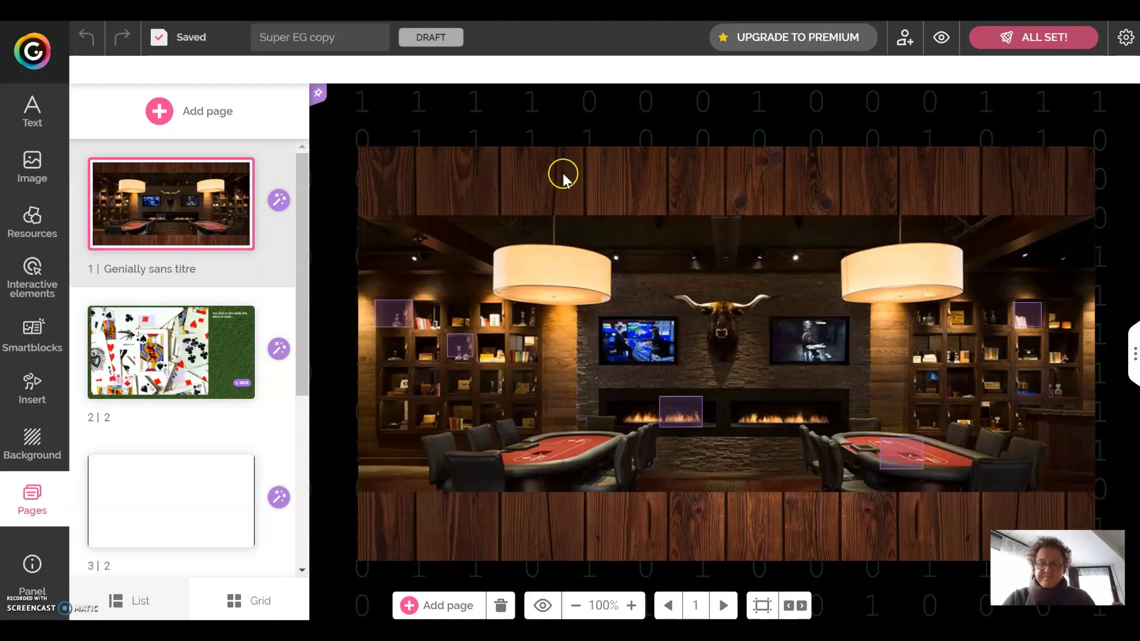